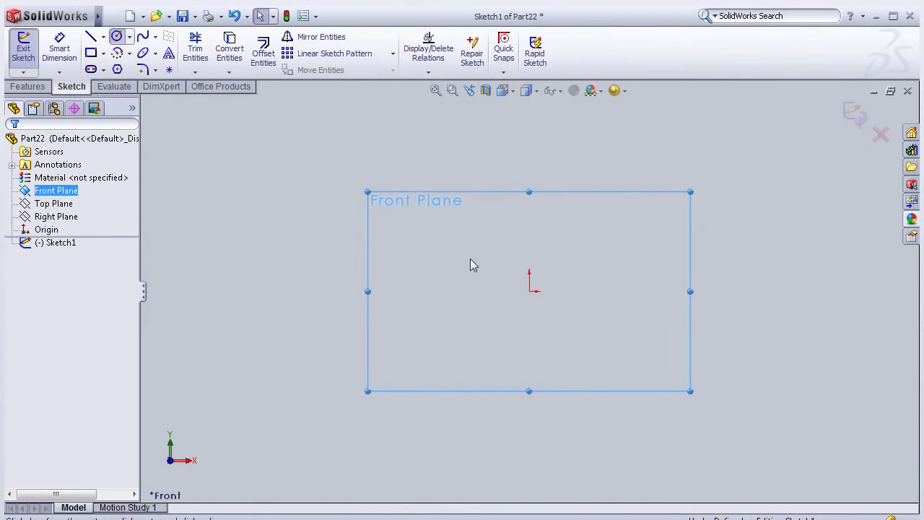
- Draw a circle centred on the Front-plane origin and dimension its diameter to 3 mm
click(529, 291)
click(538, 254)
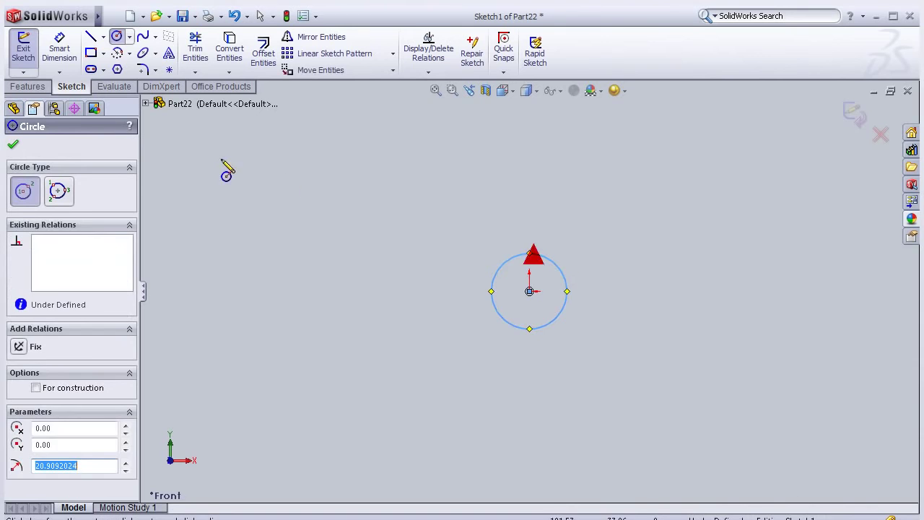
click(59, 49)
click(523, 239)
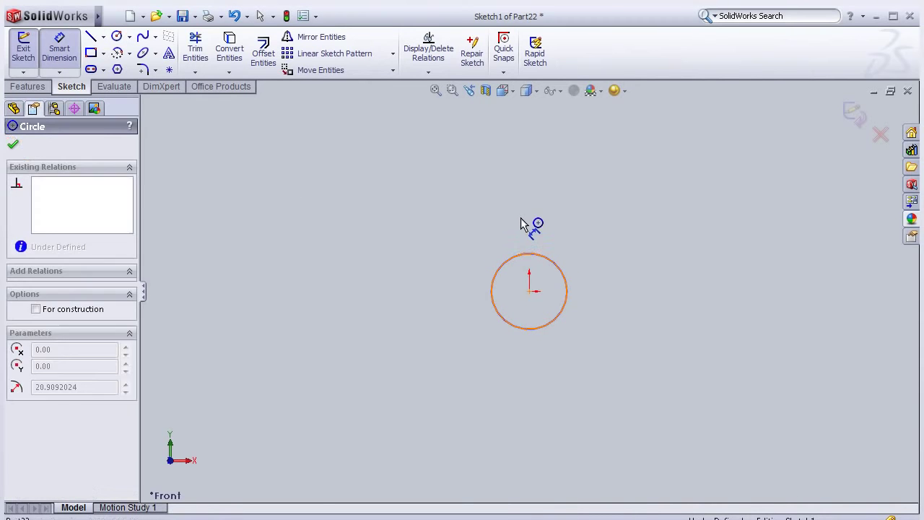
click(523, 218)
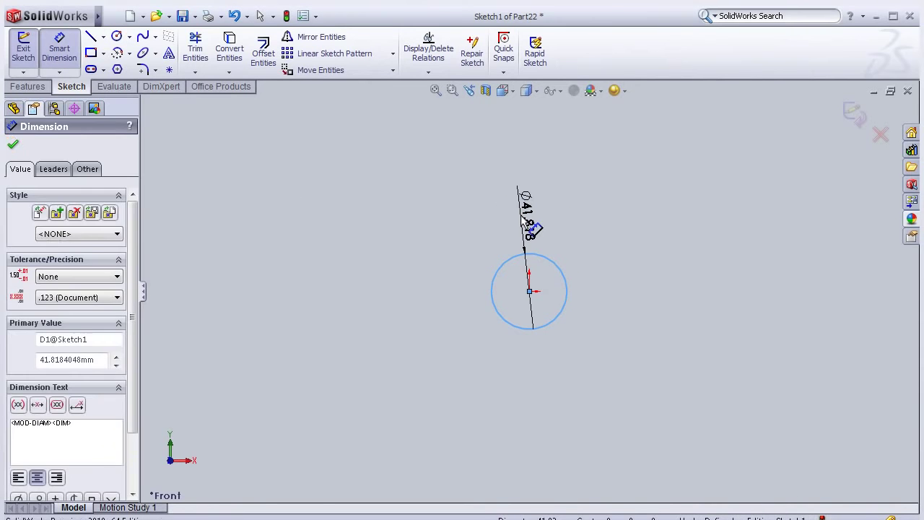
text(3)
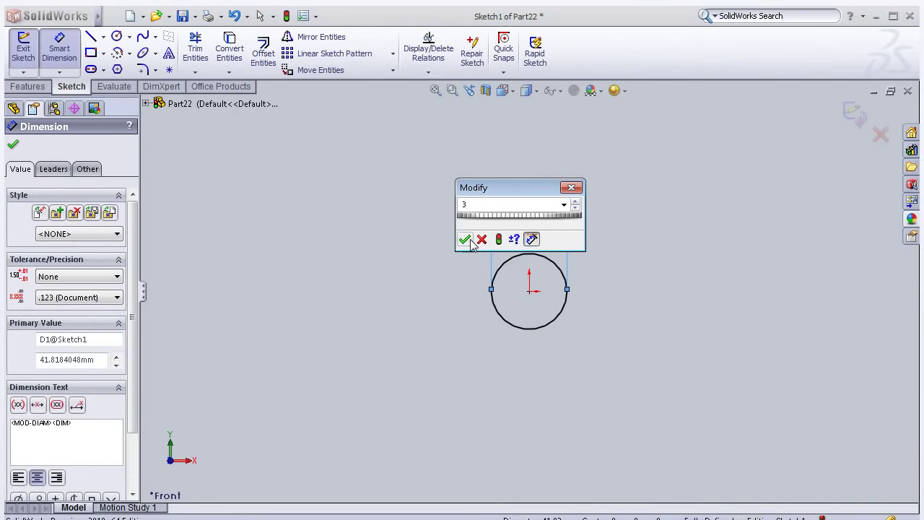
key(Return)
click(27, 86)
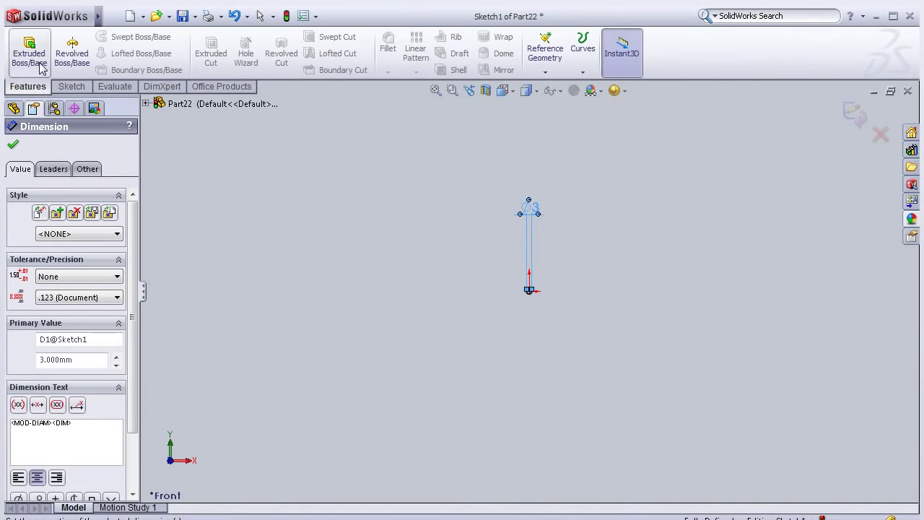
- Extrude the 3 mm circle 19 mm blind into a rod, then zoom and orbit to inspect it
click(38, 63)
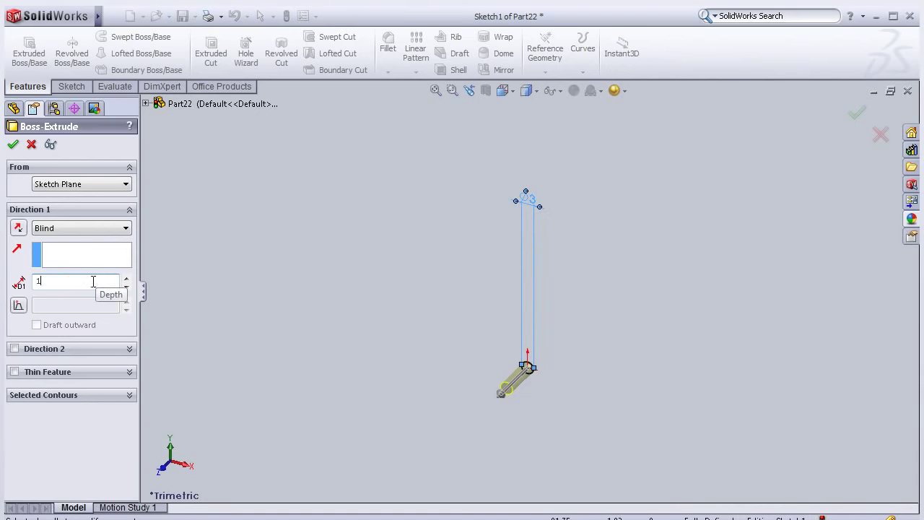
click(13, 144)
scroll(487, 386, up, 3)
scroll(505, 260, down, 2)
scroll(498, 260, up, 2)
scroll(498, 263, down, 3)
scroll(578, 332, down, 2)
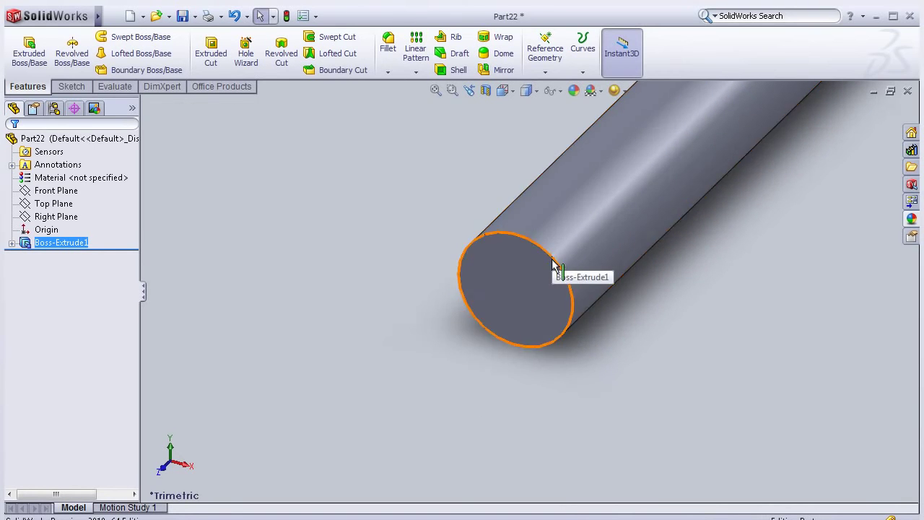
scroll(615, 250, up, 2)
mouse_move(730, 206)
middle_down()
mouse_move(681, 262)
mouse_move(723, 208)
mouse_move(600, 314)
mouse_move(604, 243)
mouse_move(538, 289)
middle_up()
scroll(723, 209, up, 2)
scroll(586, 208, down, 2)
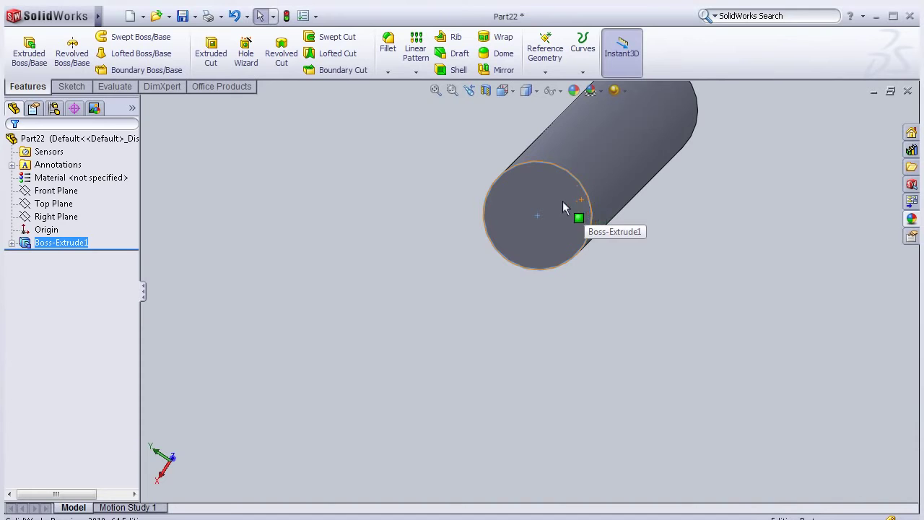
- Sketch on the rod's end face, viewed Normal To, and convert its circular edge into Sketch2
click(565, 207)
click(618, 158)
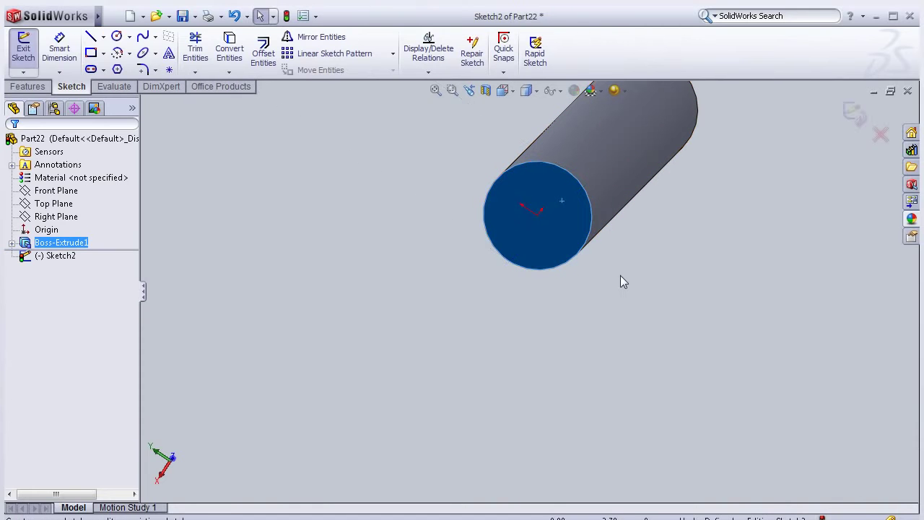
key(space)
double_click(643, 293)
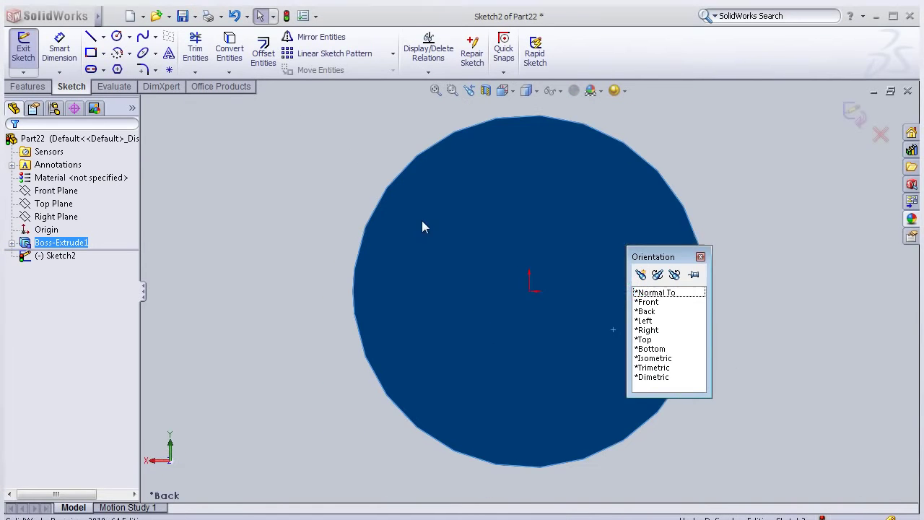
click(431, 147)
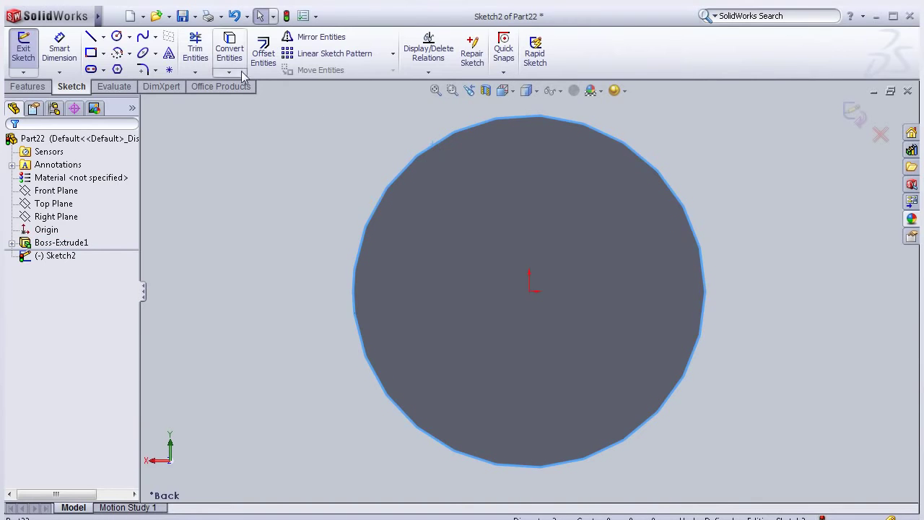
click(226, 54)
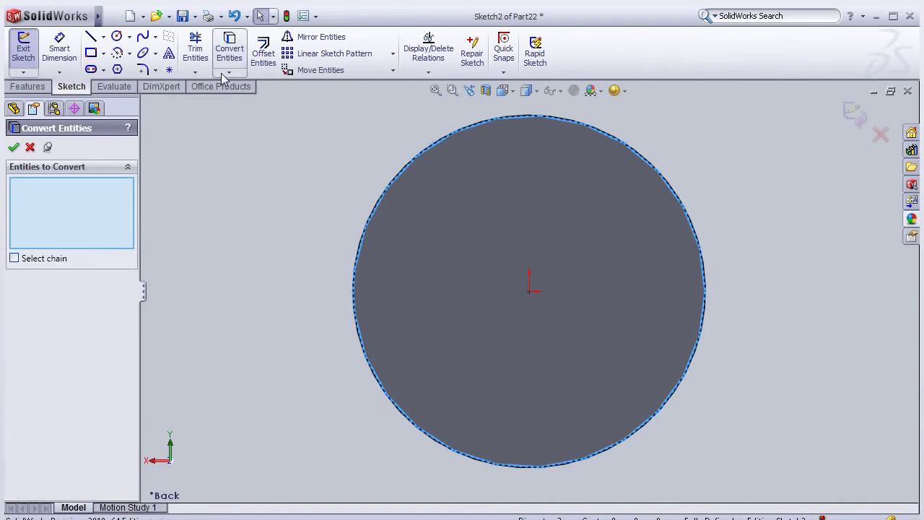
click(28, 148)
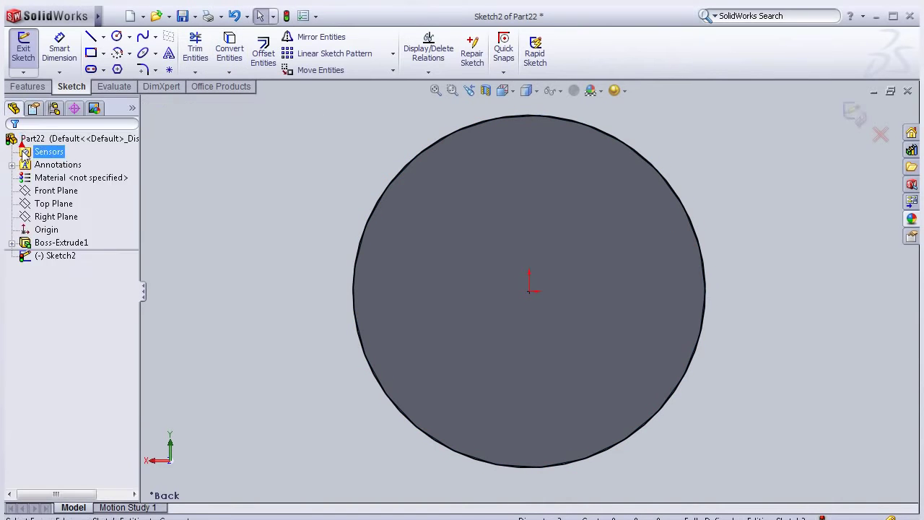
click(29, 87)
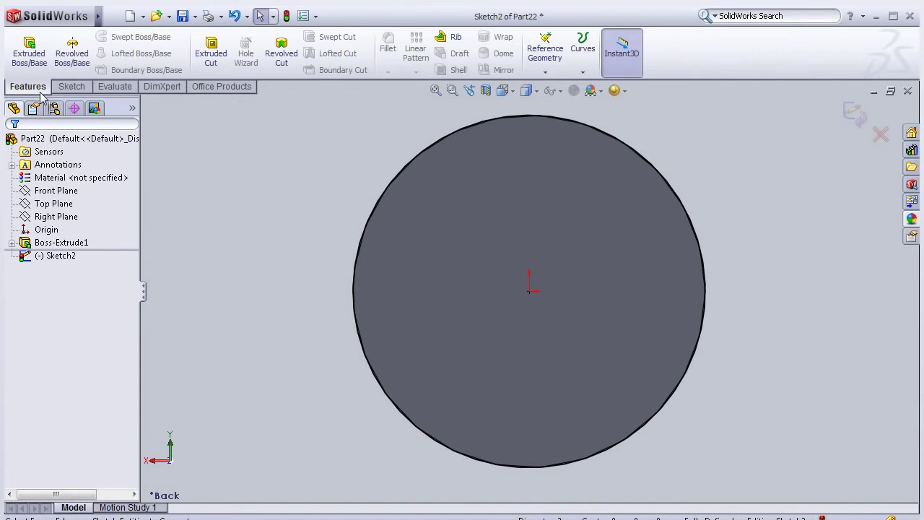
- Extrude Sketch2 7 mm with a 12° draft to taper the tip, then orbit to check it
click(25, 53)
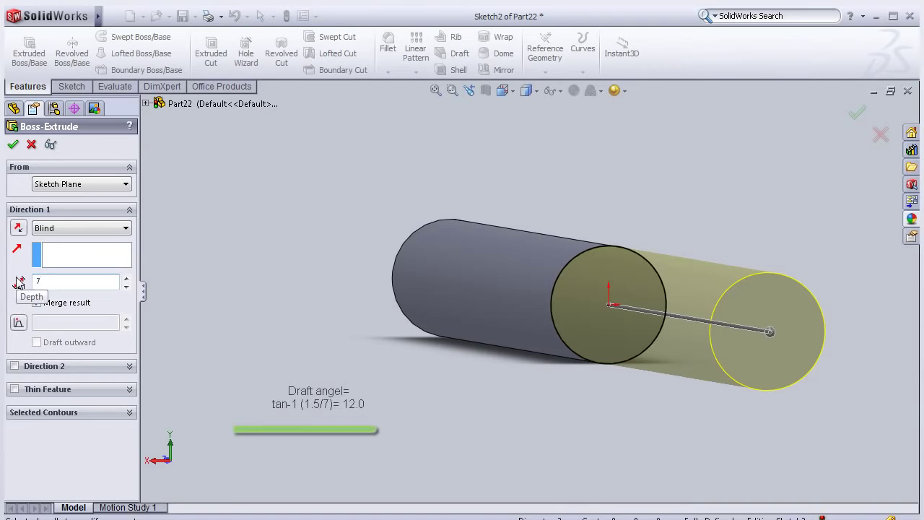
text(7)
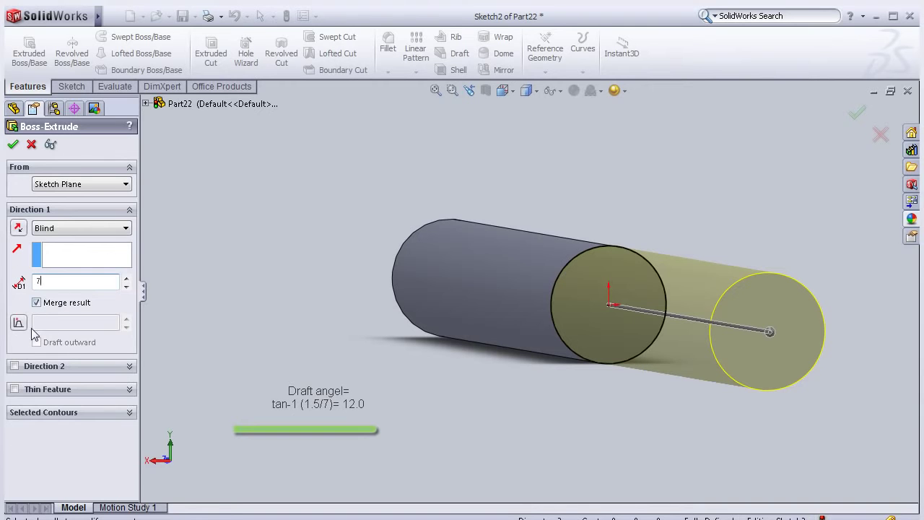
click(19, 323)
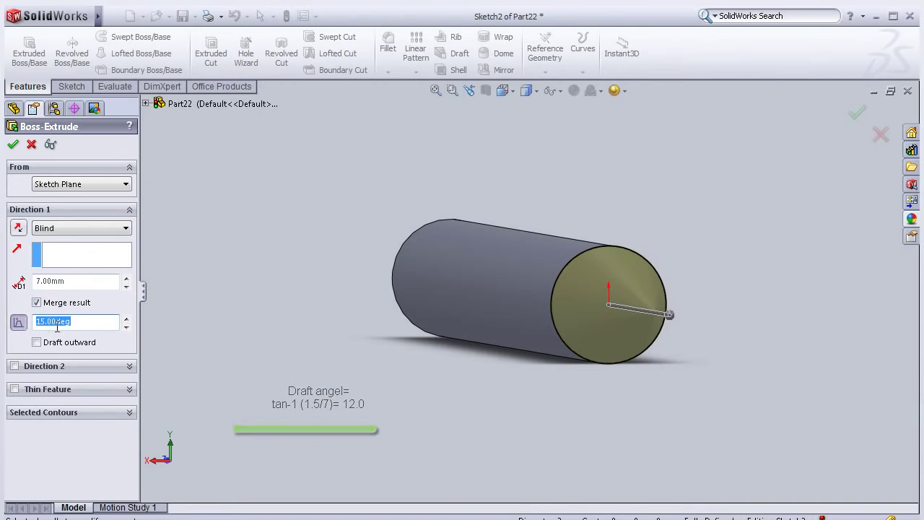
text(12)
key(Return)
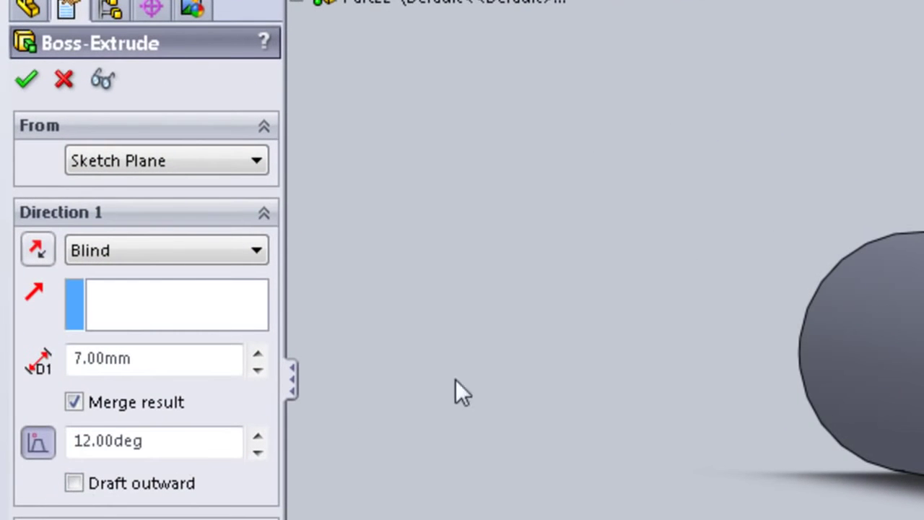
middle_drag(455, 379, 706, 163)
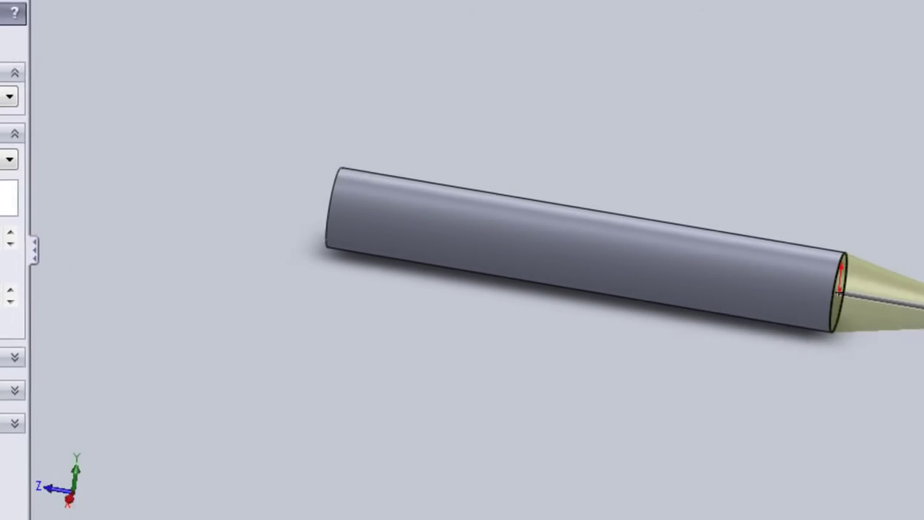
middle_drag(338, 166, 516, 285)
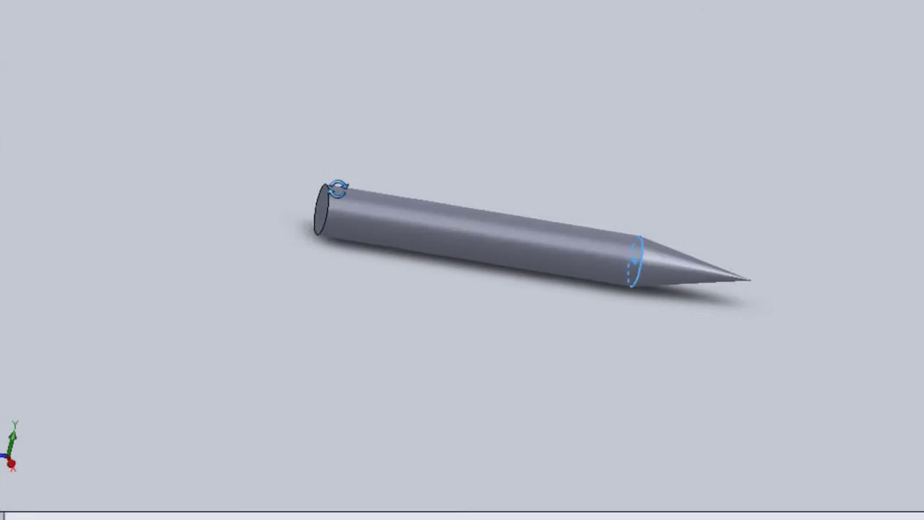
- Start Sketch3 on the flat end face, viewed Normal To, holding its converted circular edge
click(512, 312)
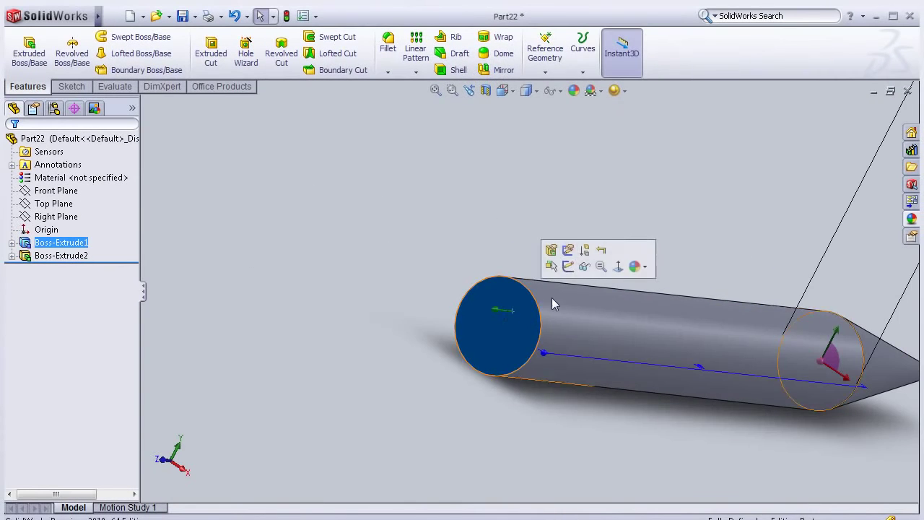
click(568, 265)
key(space)
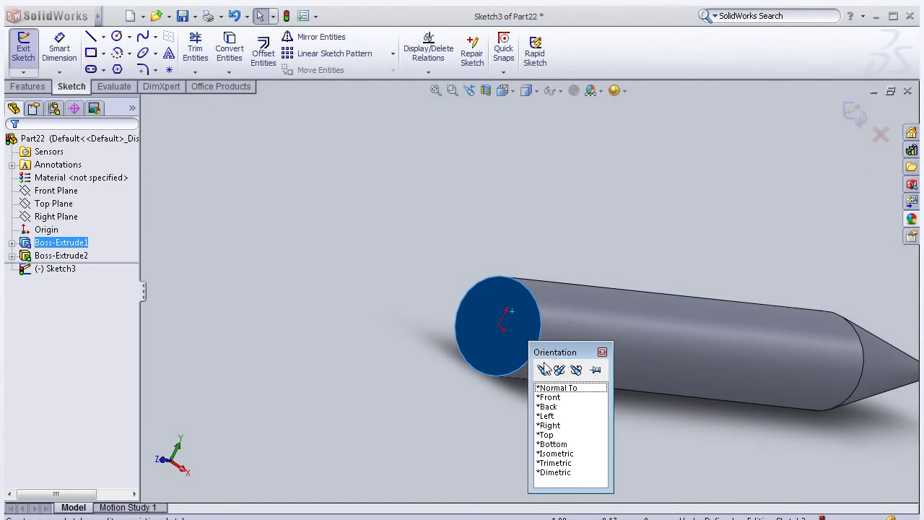
click(550, 390)
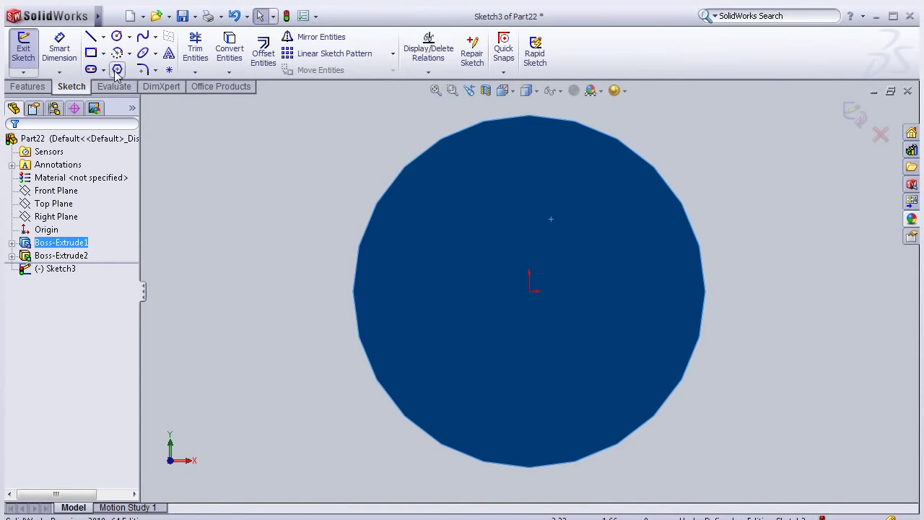
click(332, 117)
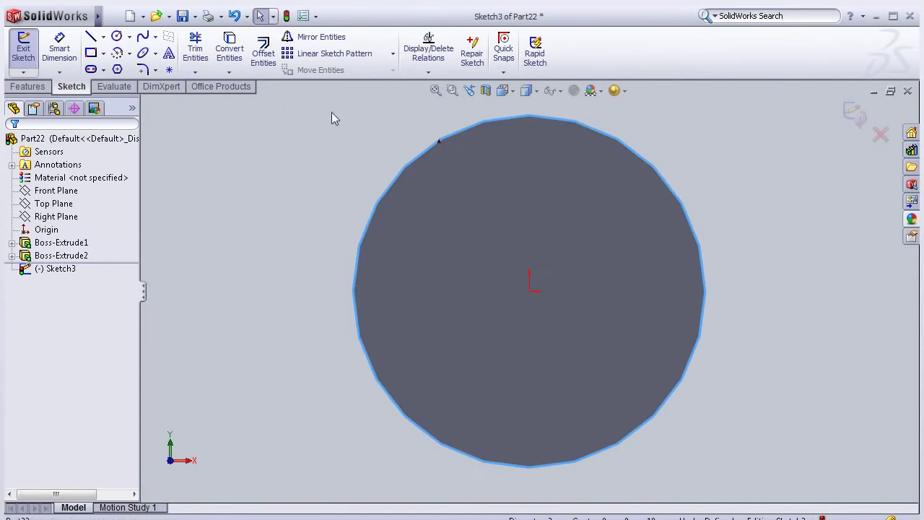
click(237, 54)
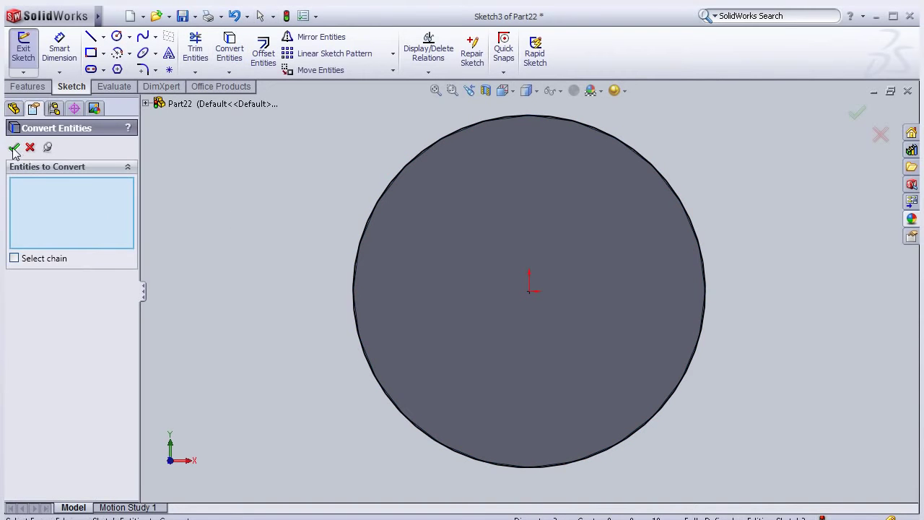
click(14, 148)
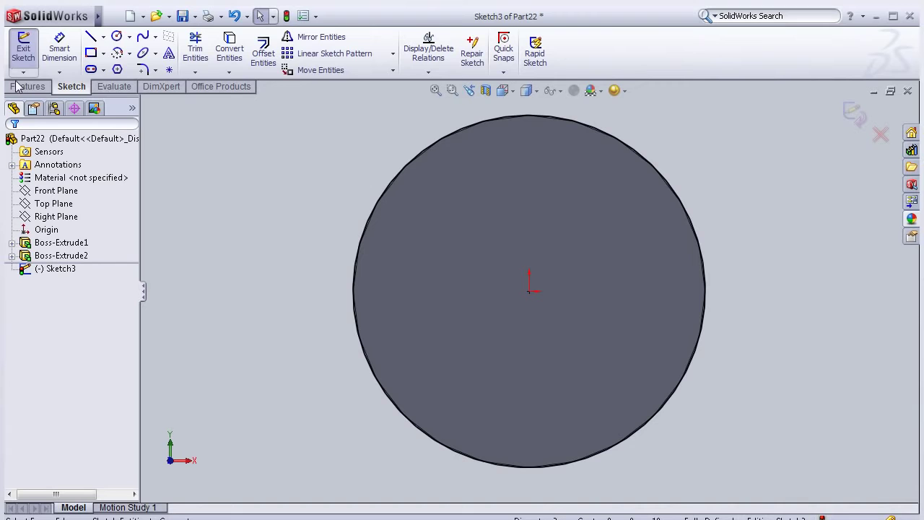
- Set up a 3 mm extrusion of the end circle with a 30° draft
click(33, 86)
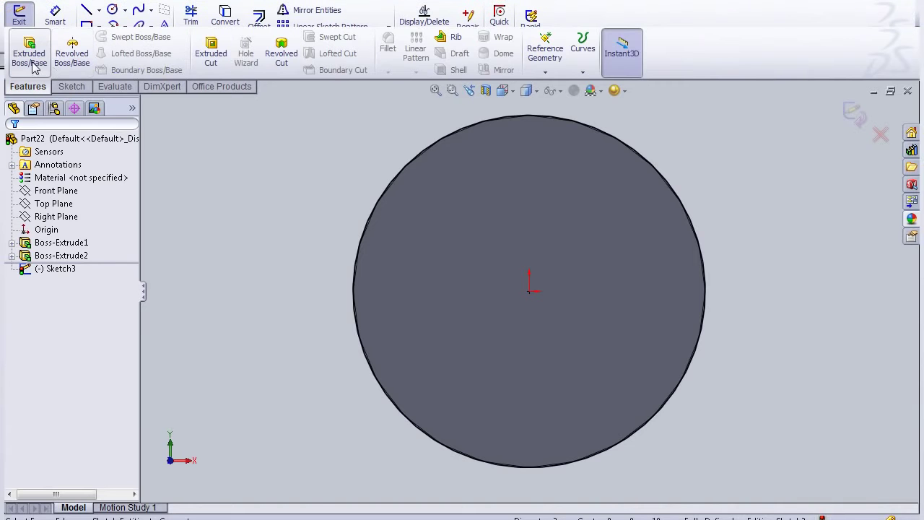
click(33, 64)
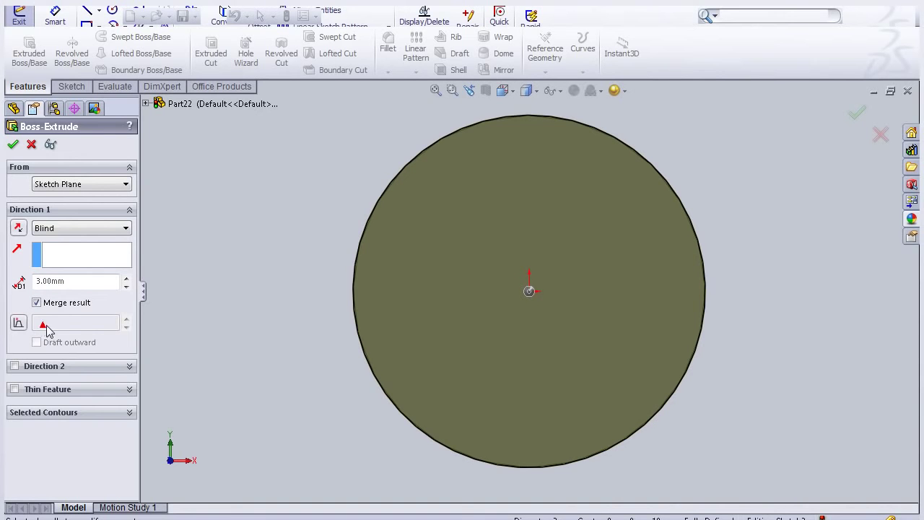
click(24, 326)
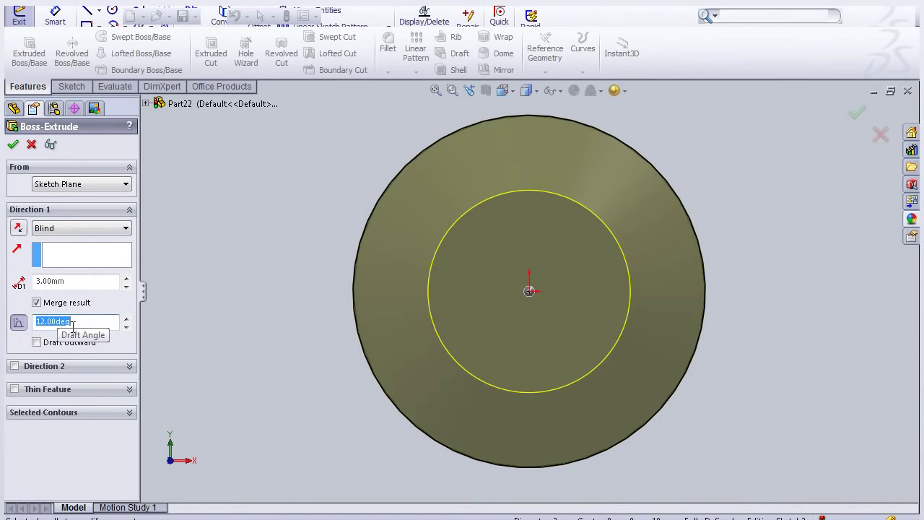
text(0)
key(Return)
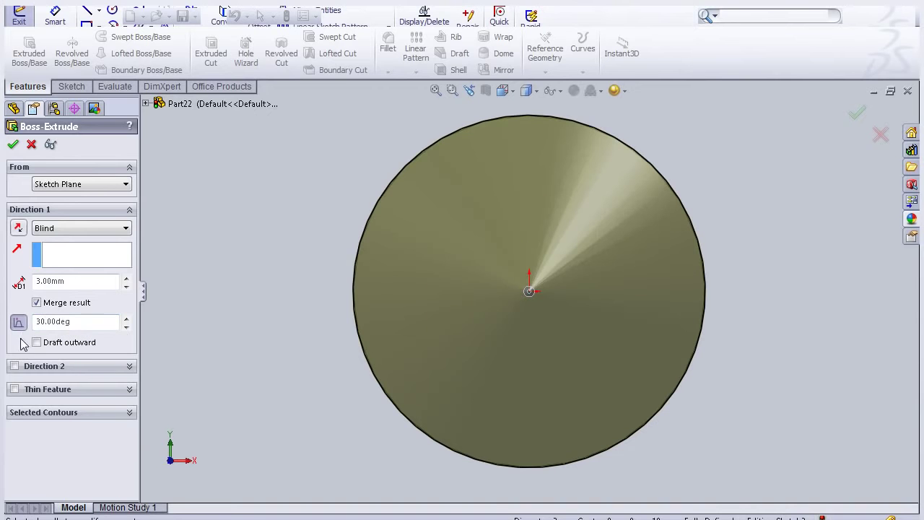
- Flip the draft outward so the extrusion forms a conical head, and orbit around the nail
click(76, 345)
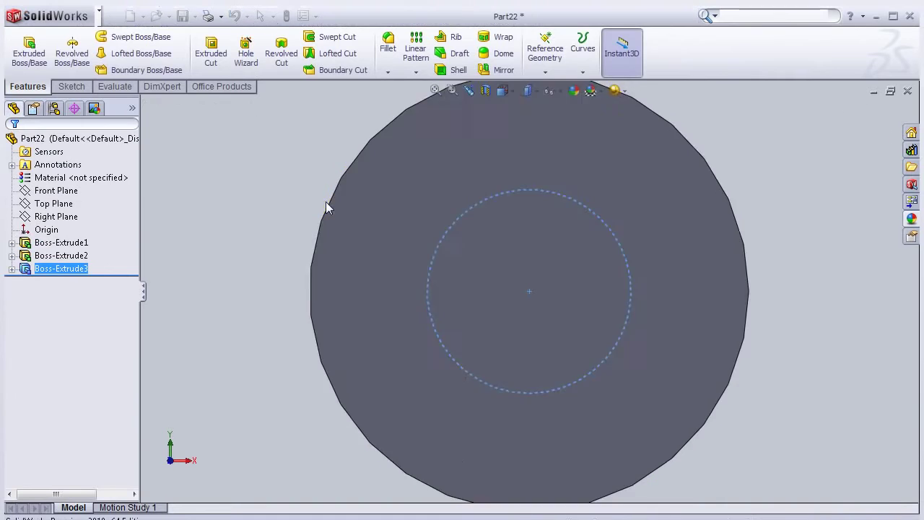
middle_drag(565, 255, 498, 265)
scroll(480, 242, up, 3)
middle_drag(462, 219, 422, 227)
scroll(463, 209, up, 3)
scroll(422, 226, down, 2)
mouse_move(413, 260)
middle_down()
mouse_move(448, 268)
mouse_move(520, 253)
middle_up()
scroll(520, 253, down, 2)
mouse_move(645, 250)
middle_down()
mouse_move(637, 259)
mouse_move(649, 273)
mouse_move(631, 268)
middle_up()
scroll(637, 259, up, 2)
scroll(602, 242, down, 2)
scroll(608, 246, up, 2)
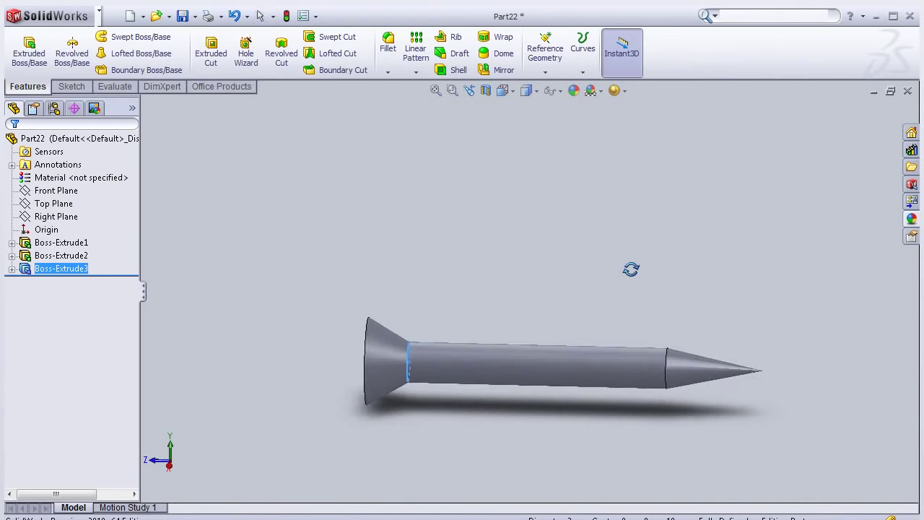
scroll(643, 293, down, 2)
click(388, 49)
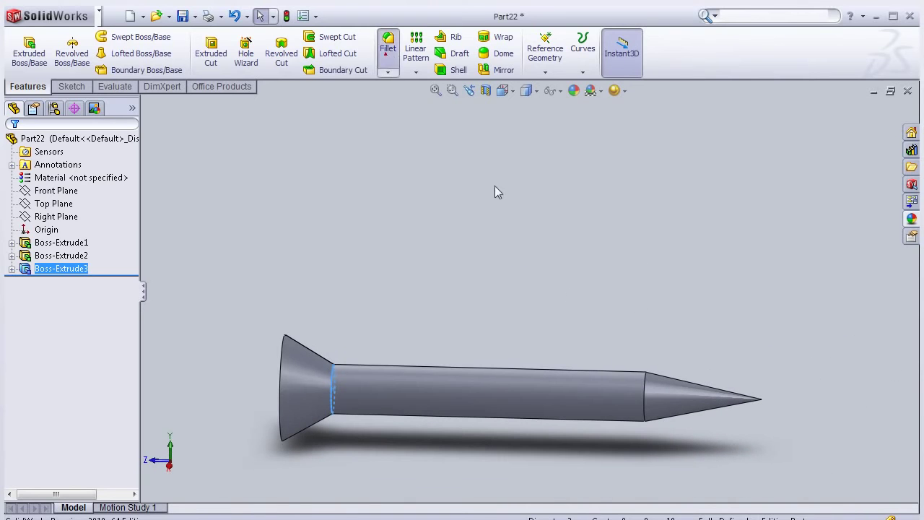
- Fillet the shank-to-cone edge with a 68 mm radius and orbit to inspect the rounded point
click(644, 384)
text(68)
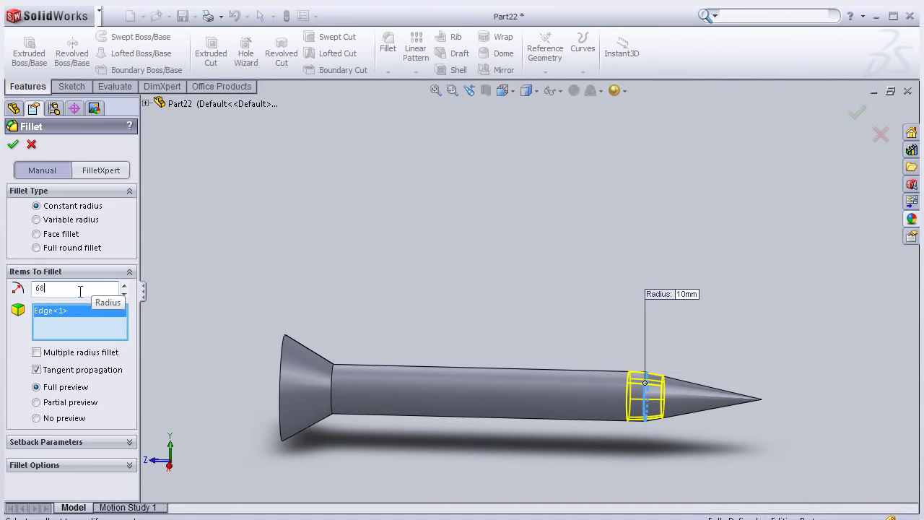
key(Return)
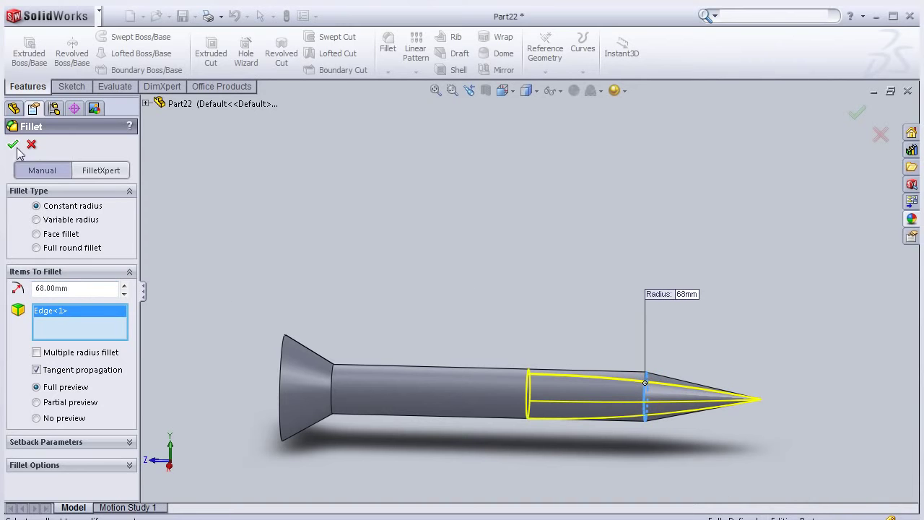
middle_drag(287, 261, 432, 350)
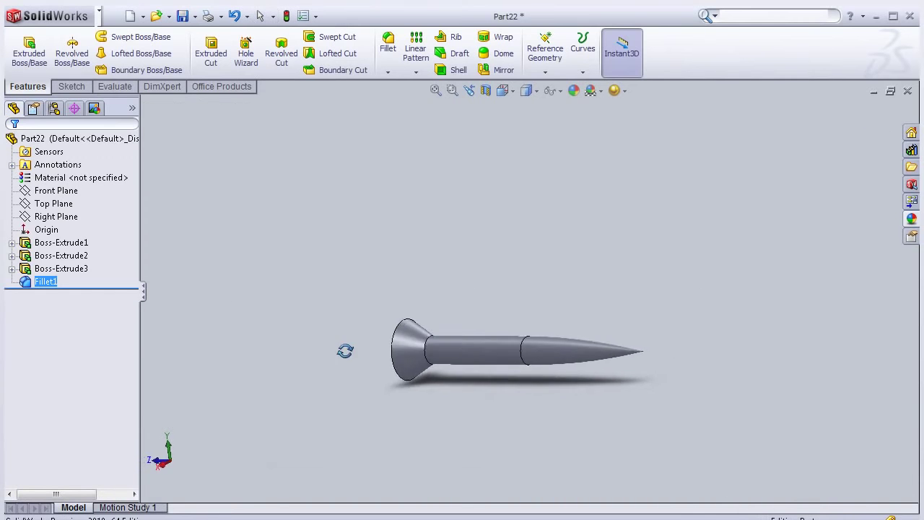
scroll(606, 308, up, 4)
middle_drag(657, 265, 532, 301)
scroll(606, 302, down, 3)
middle_drag(603, 289, 487, 301)
mouse_move(341, 321)
middle_down()
mouse_move(472, 274)
mouse_move(460, 292)
mouse_move(467, 303)
mouse_move(452, 305)
mouse_move(252, 306)
mouse_move(200, 291)
middle_up()
- Start Sketch4 on the head's flat face and turn the view Normal To it
click(516, 354)
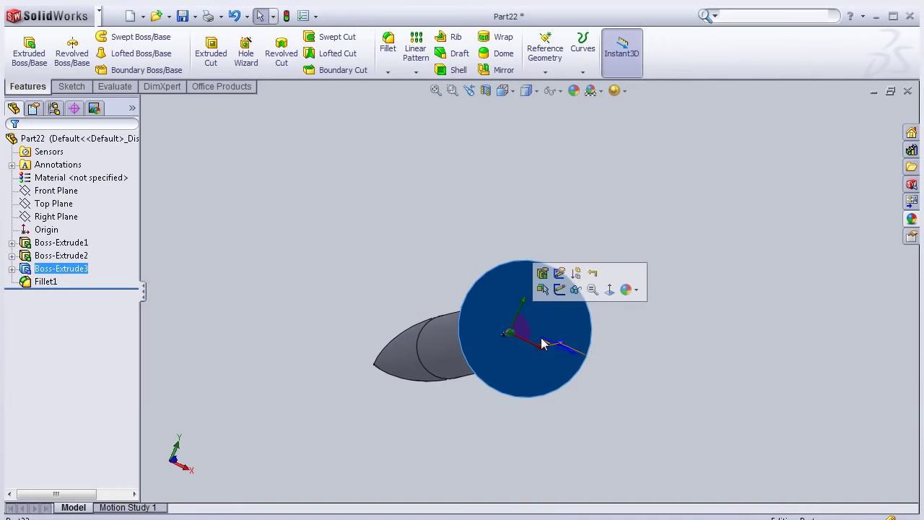
click(556, 296)
key(space)
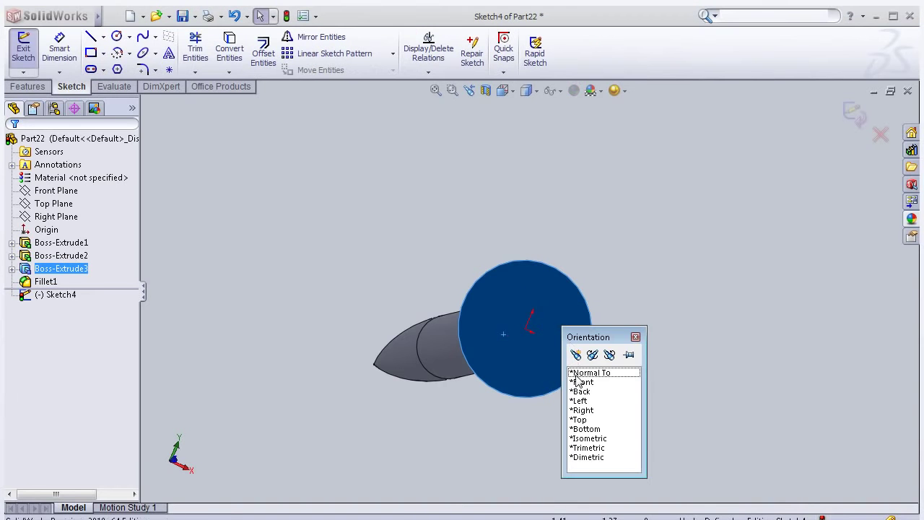
double_click(578, 373)
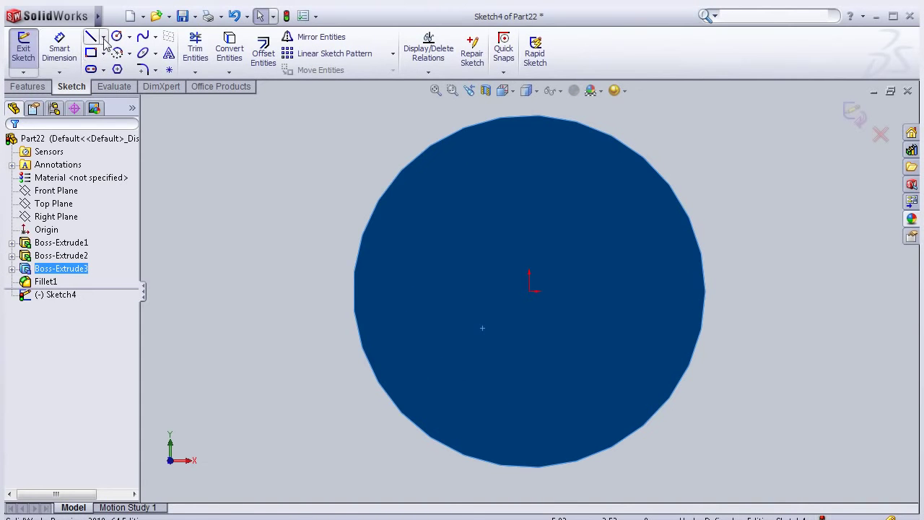
- Draw a vertical and a horizontal centerline crossing through the origin
click(118, 69)
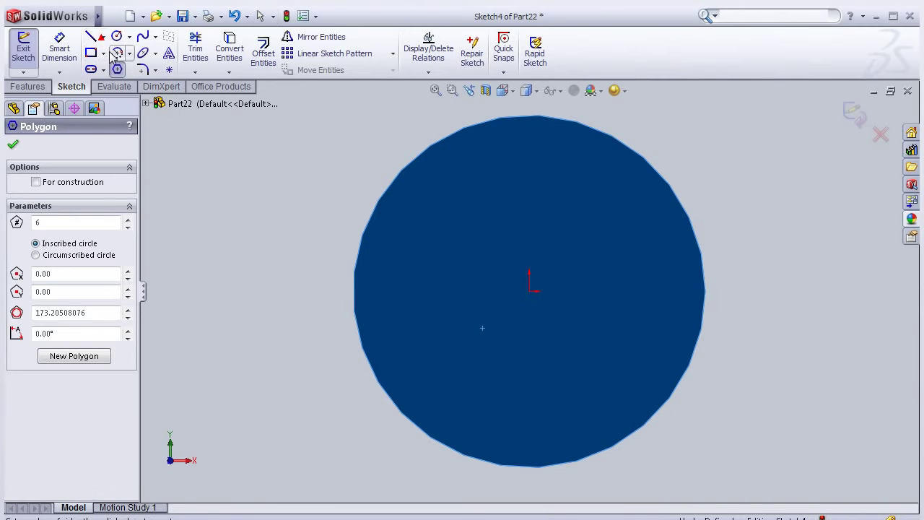
key(Escape)
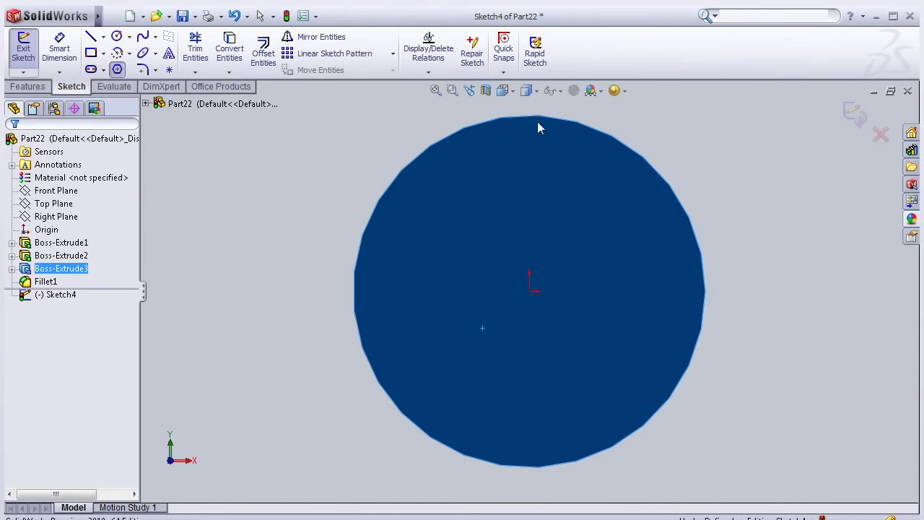
key(l)
click(530, 114)
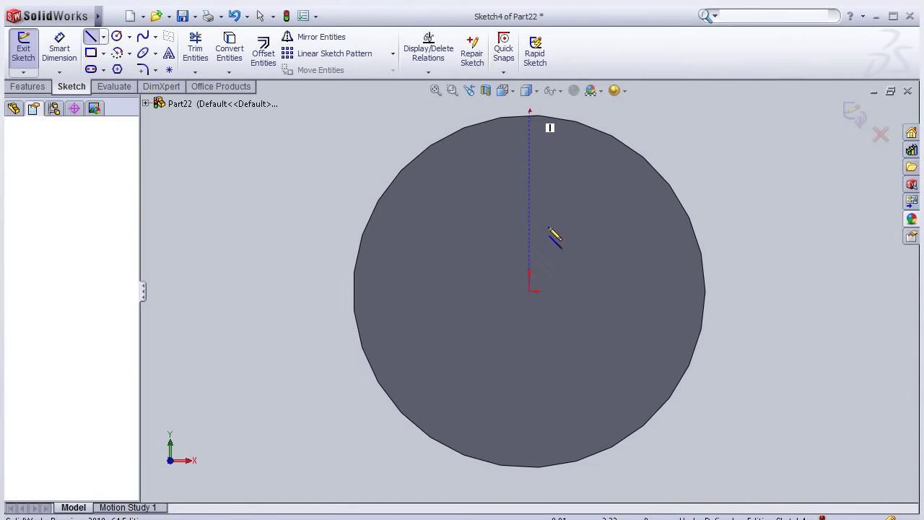
click(529, 490)
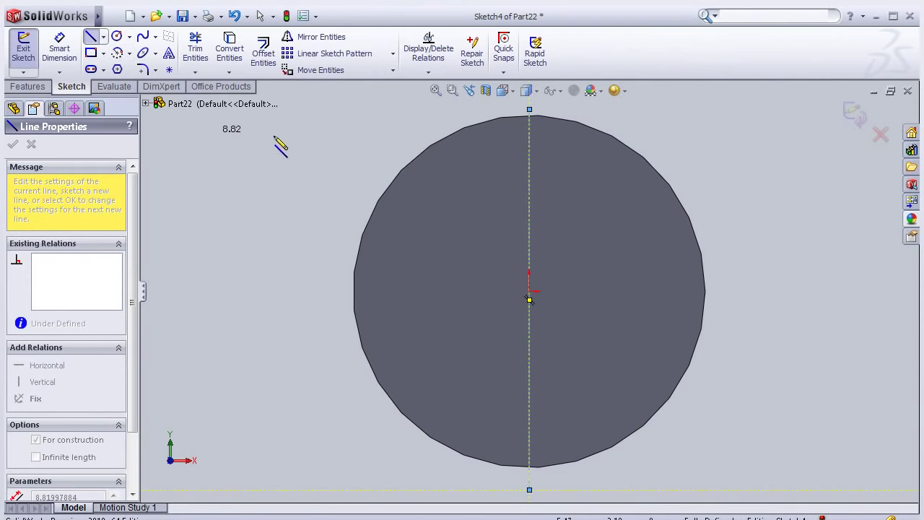
key(Escape)
key(Escape)
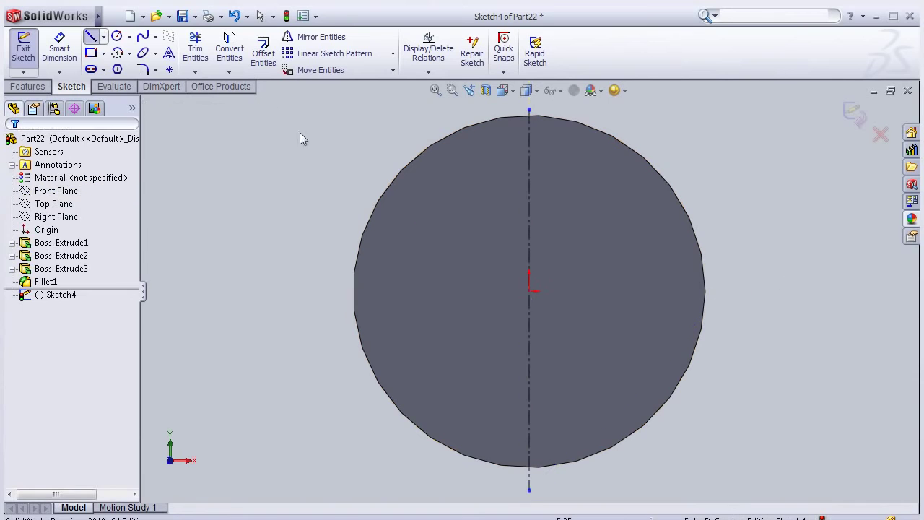
click(104, 36)
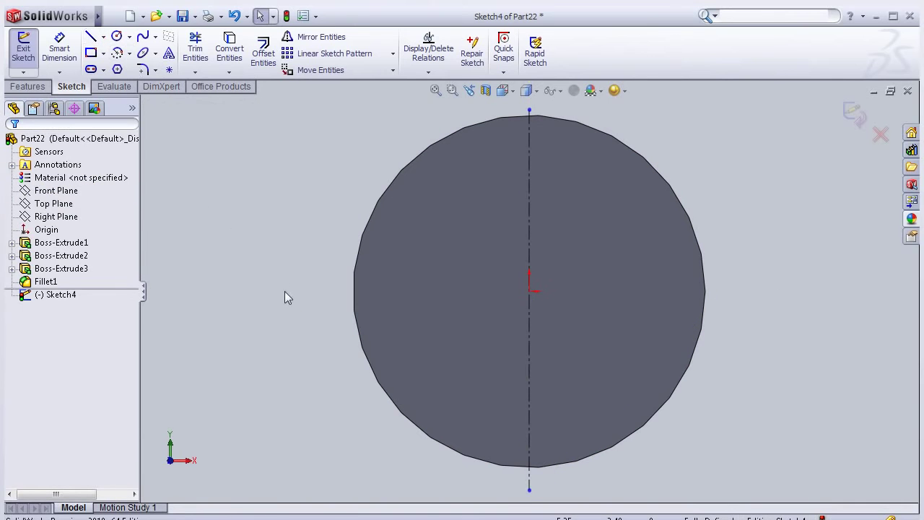
click(346, 294)
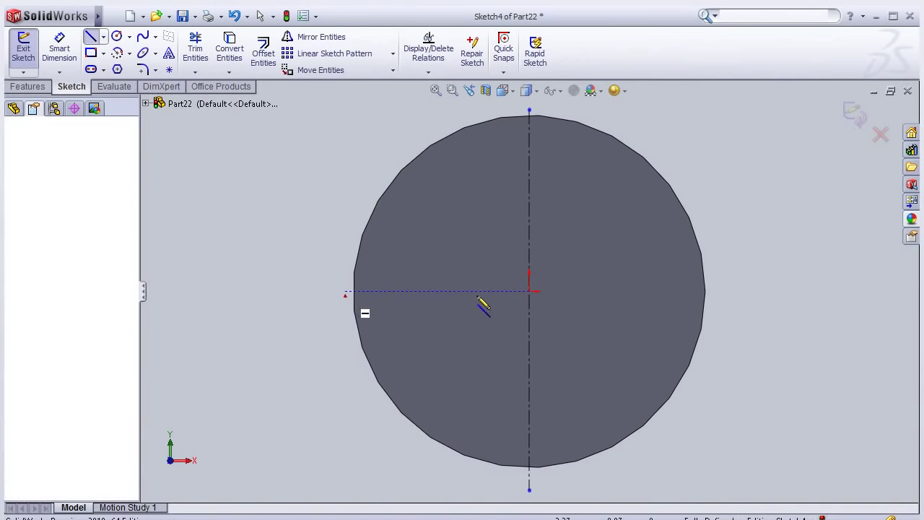
click(794, 291)
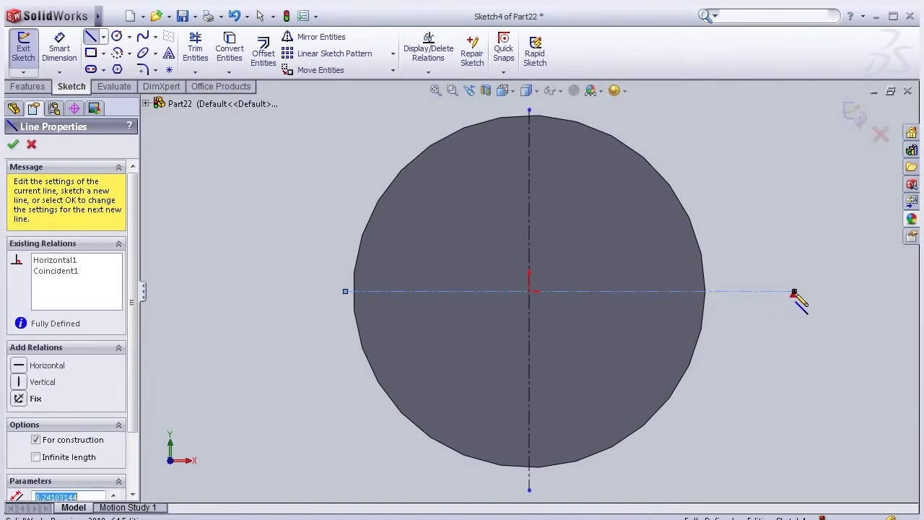
key(Escape)
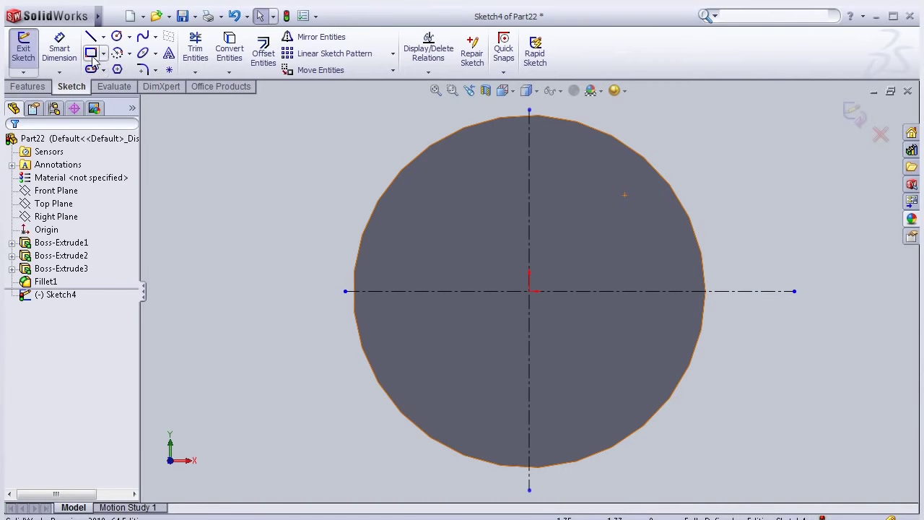
- Draw a tall and a wide rectangle crossing at the centre to form a plus sign
click(507, 150)
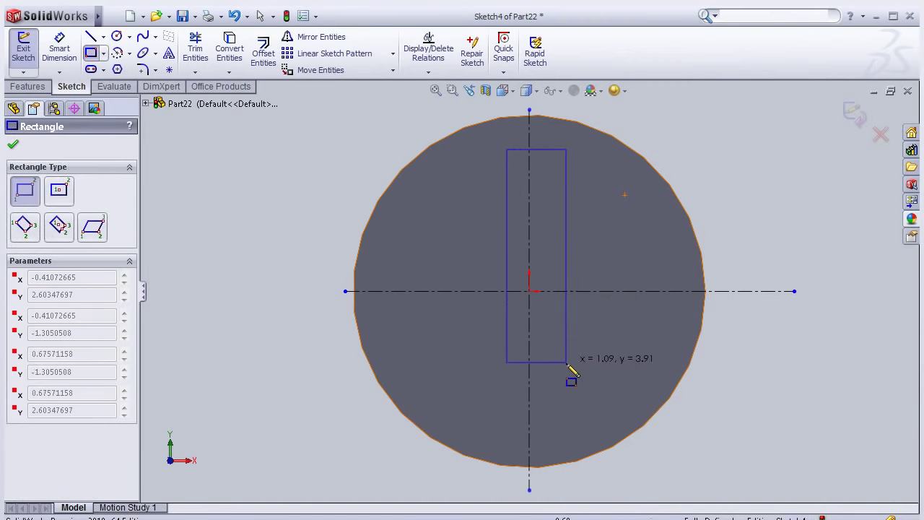
click(564, 428)
click(389, 275)
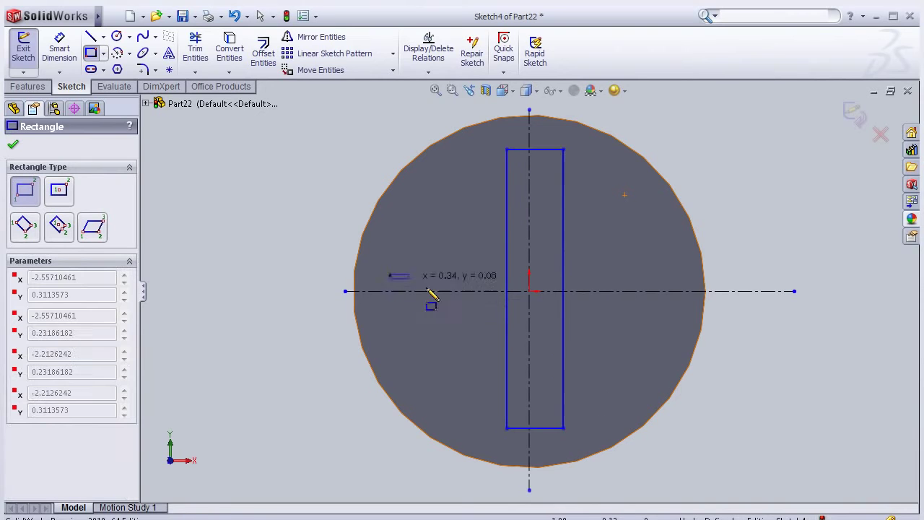
click(667, 319)
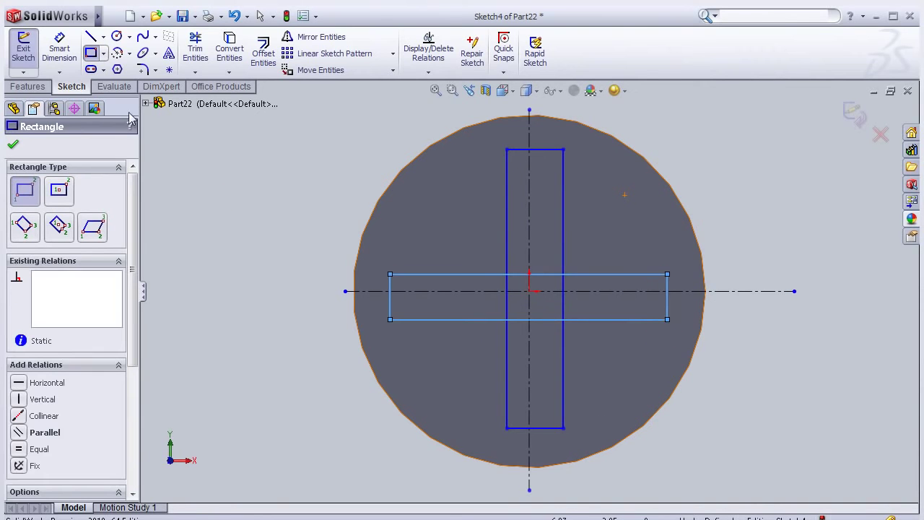
- Dimension the vertical bar's width to 1 mm
click(59, 50)
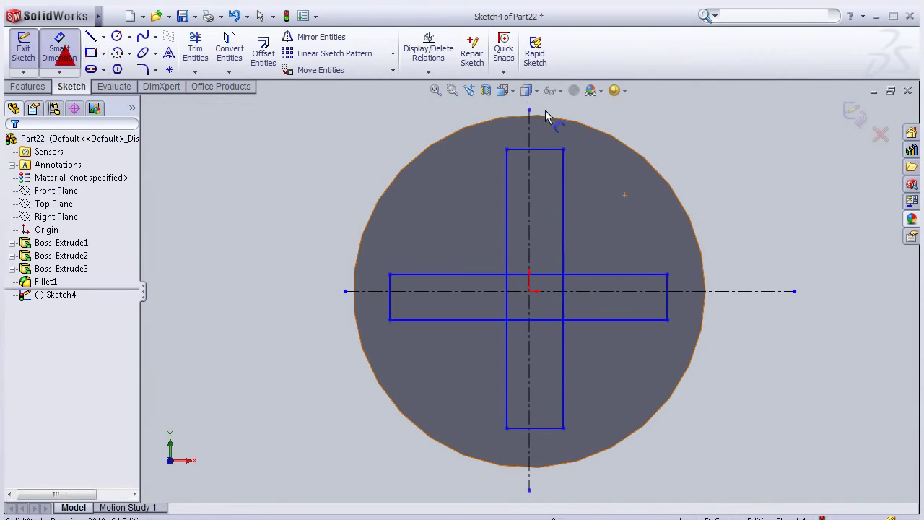
click(549, 152)
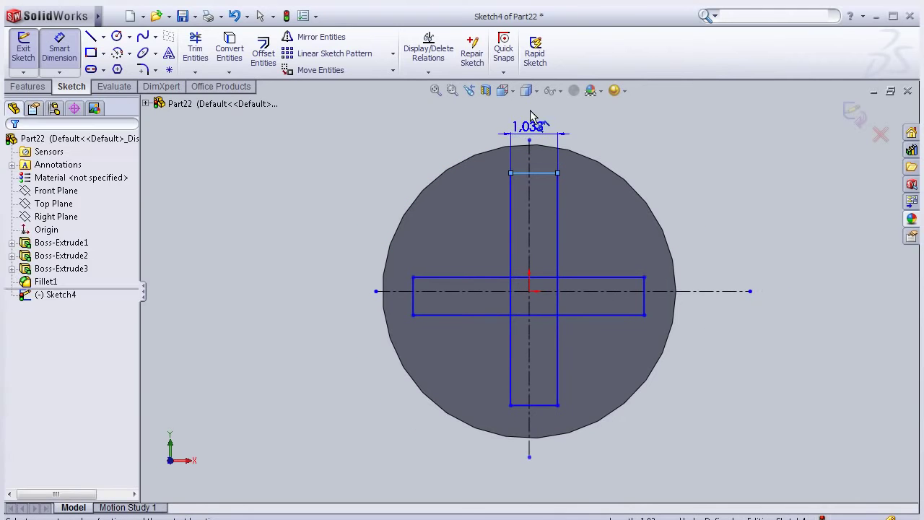
click(535, 98)
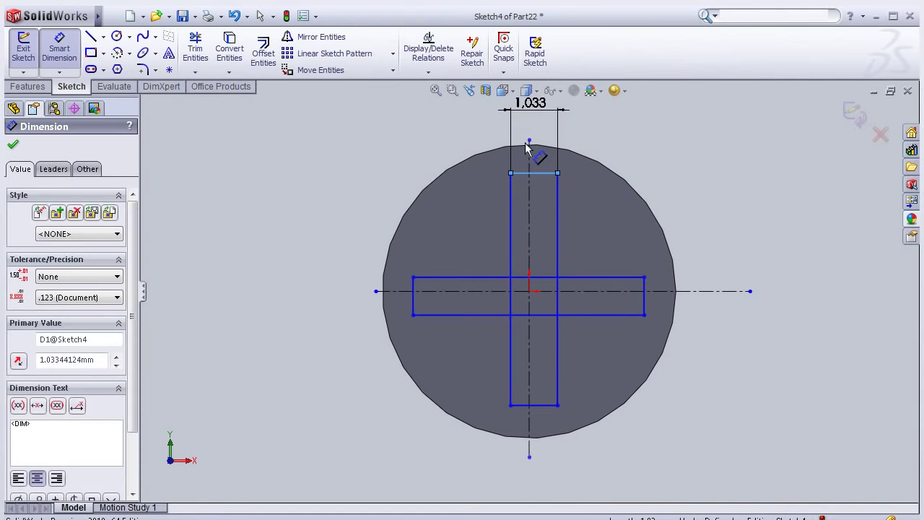
text(1)
click(475, 135)
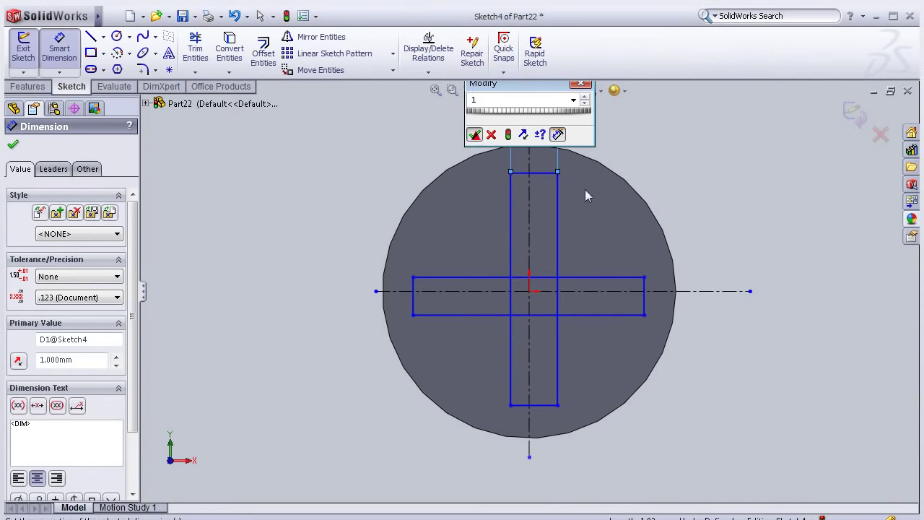
- Dimension the vertical bar's height, correcting it from 4 to 4.5 mm
click(557, 206)
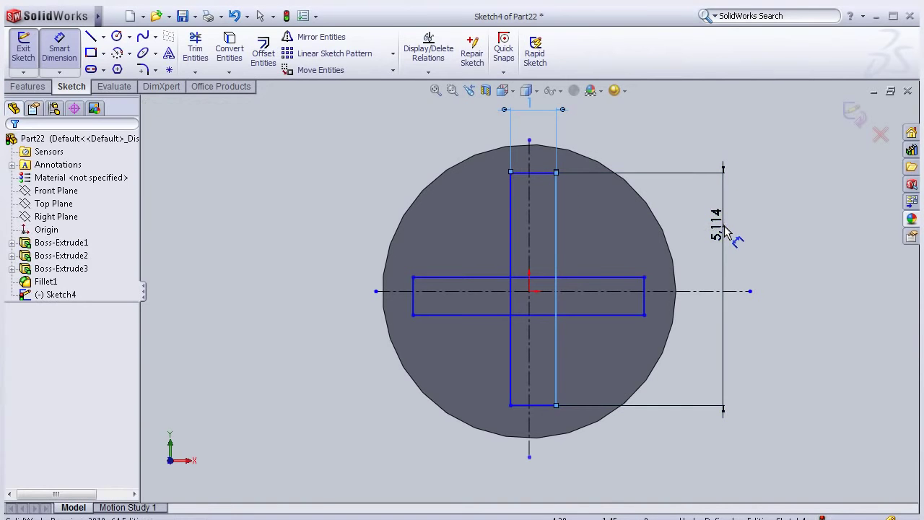
click(725, 230)
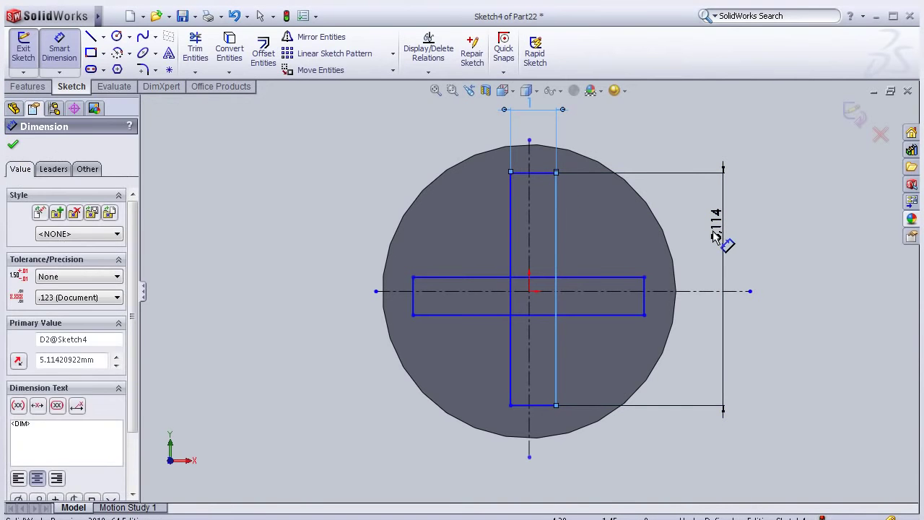
text(4)
click(666, 245)
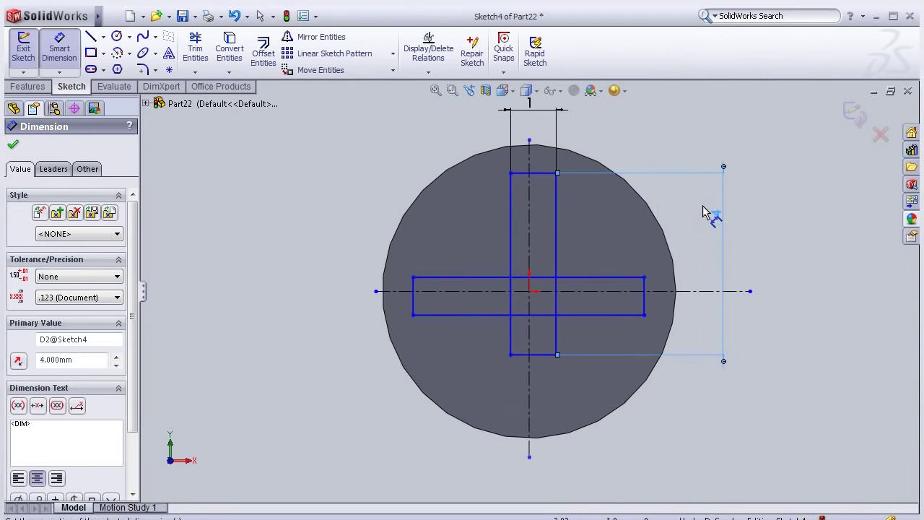
click(717, 219)
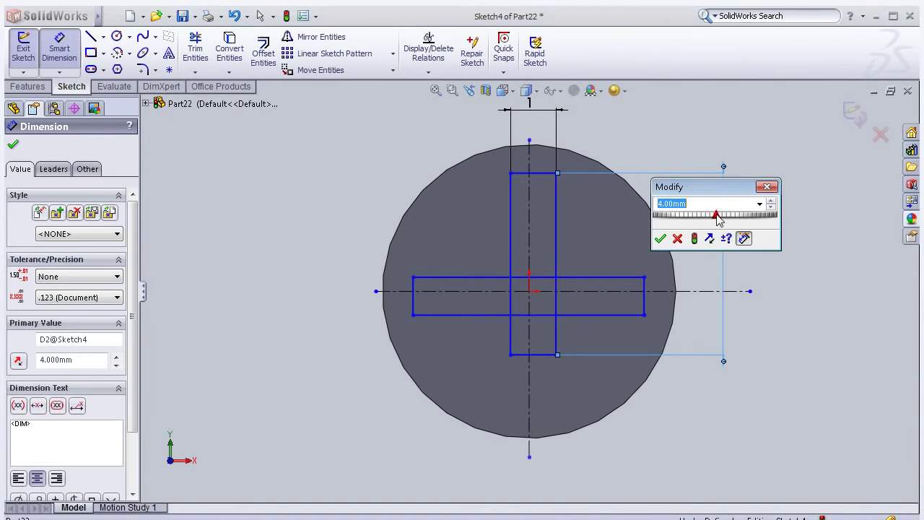
text(4.5)
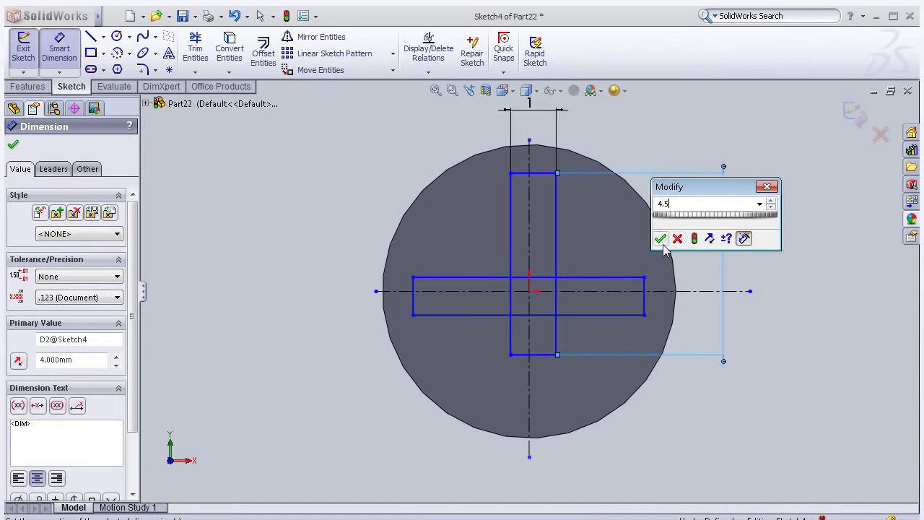
click(660, 239)
scroll(601, 231, down, 2)
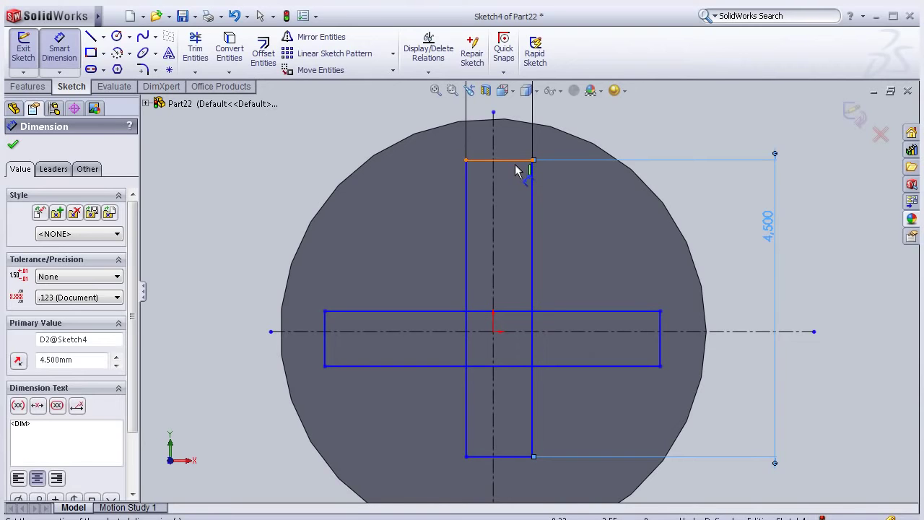
key(Escape)
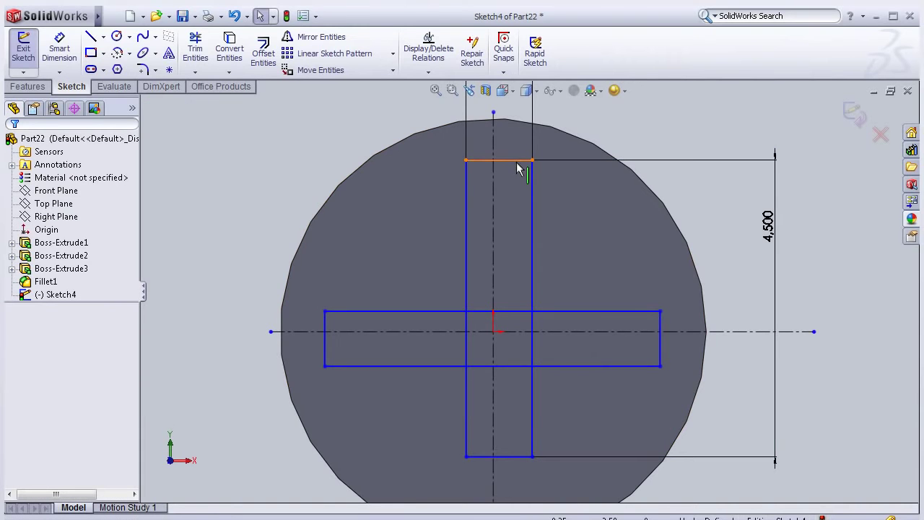
- Add an Equal relation between the end lines of the vertical and horizontal bars
click(516, 161)
click(660, 329)
ctrl+click(498, 161)
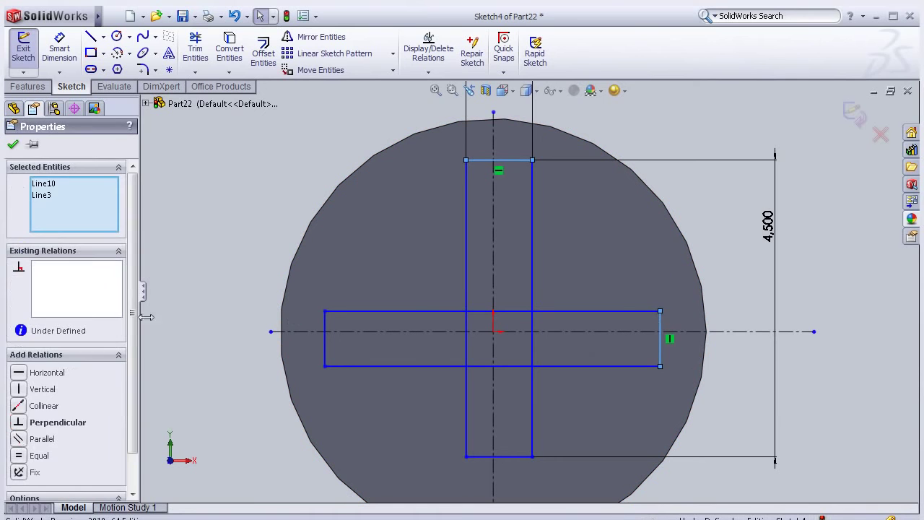
click(19, 455)
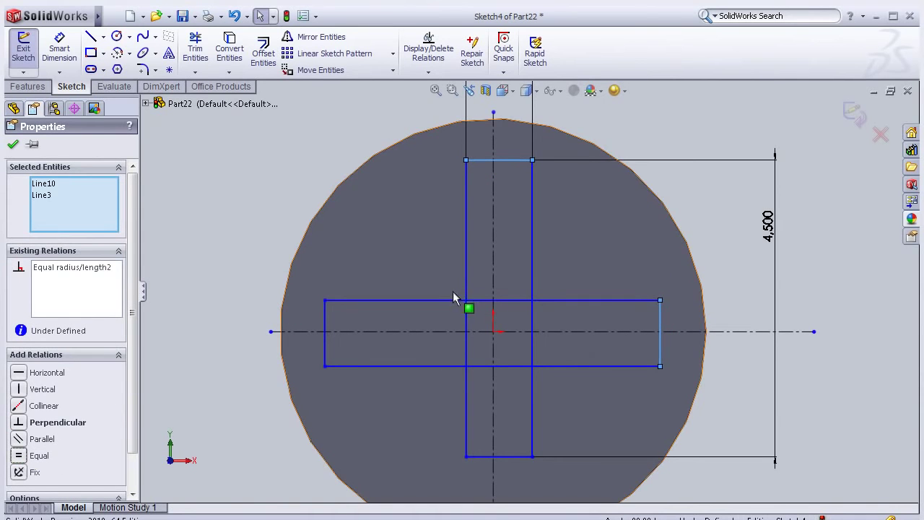
- Make the horizontal bar's long edge equal to the vertical bar's 4.5 mm side
click(532, 261)
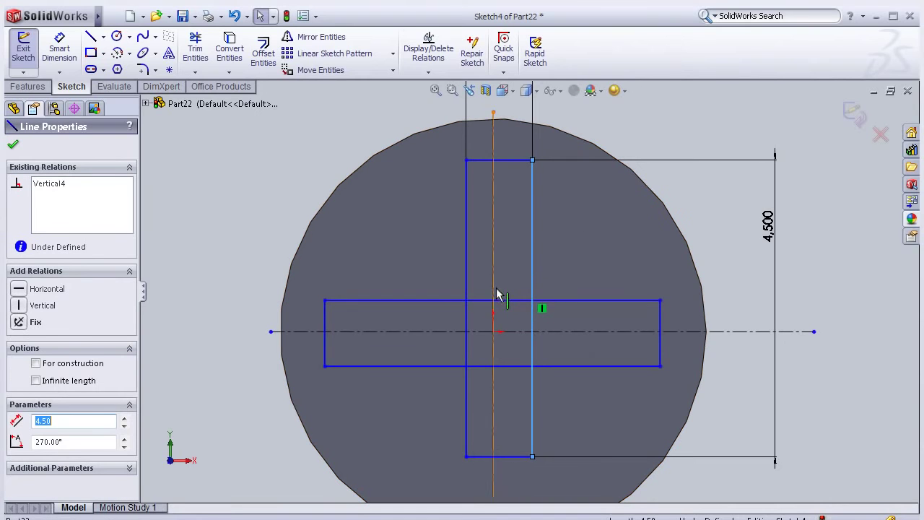
click(513, 300)
ctrl+click(513, 302)
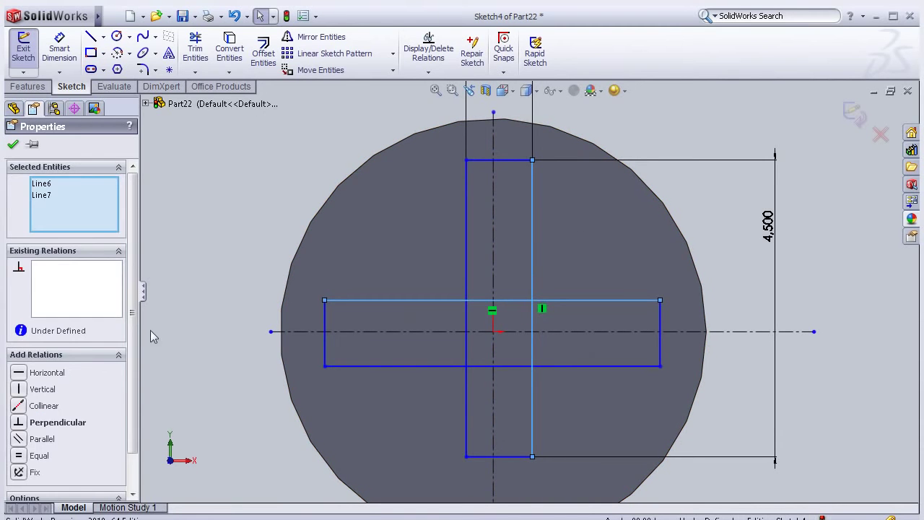
click(46, 460)
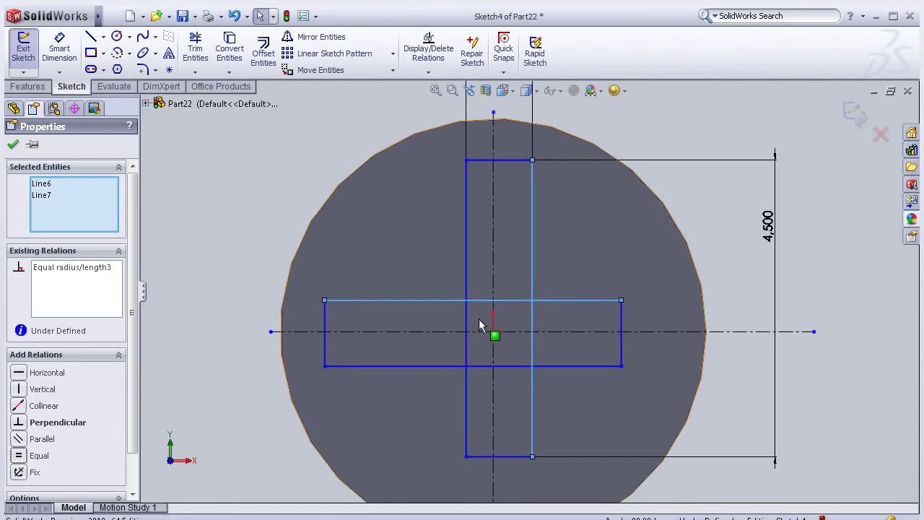
- Select both sides of the vertical bar together with the vertical centerline
ctrl+middle_drag(480, 322, 499, 311)
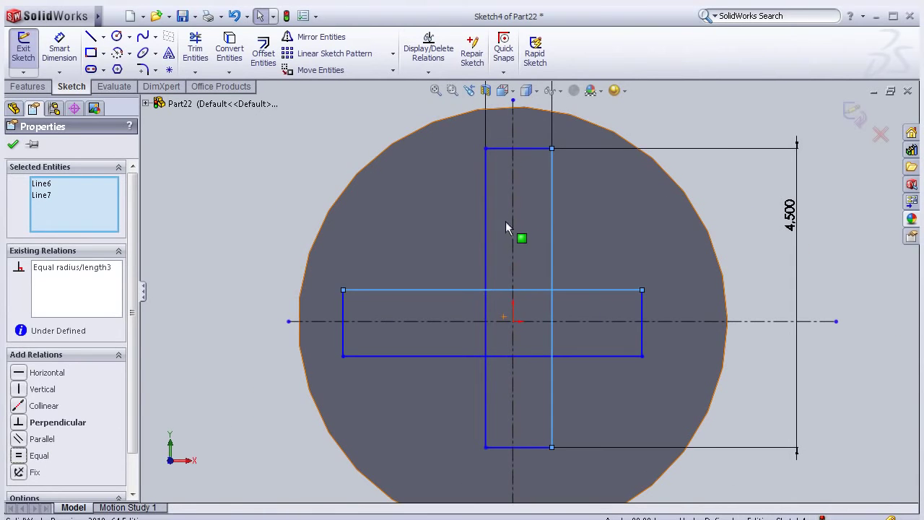
key(Escape)
click(552, 249)
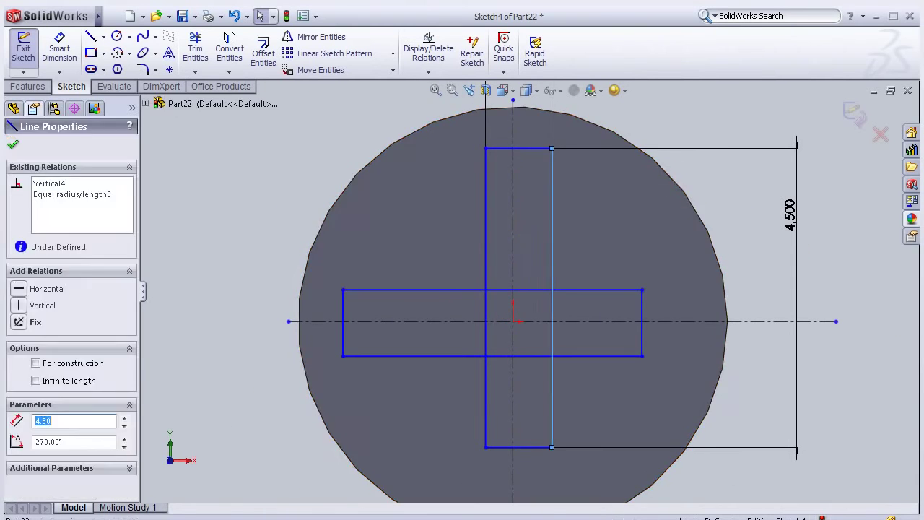
click(514, 245)
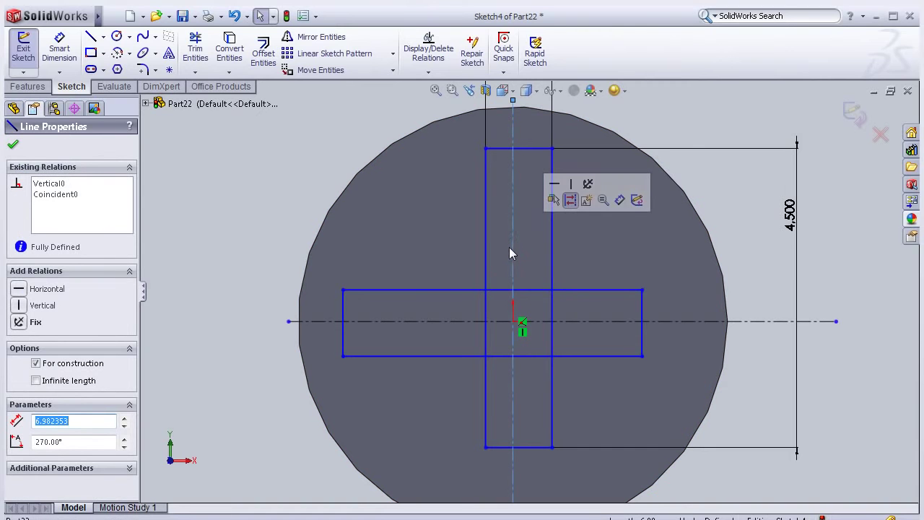
click(486, 258)
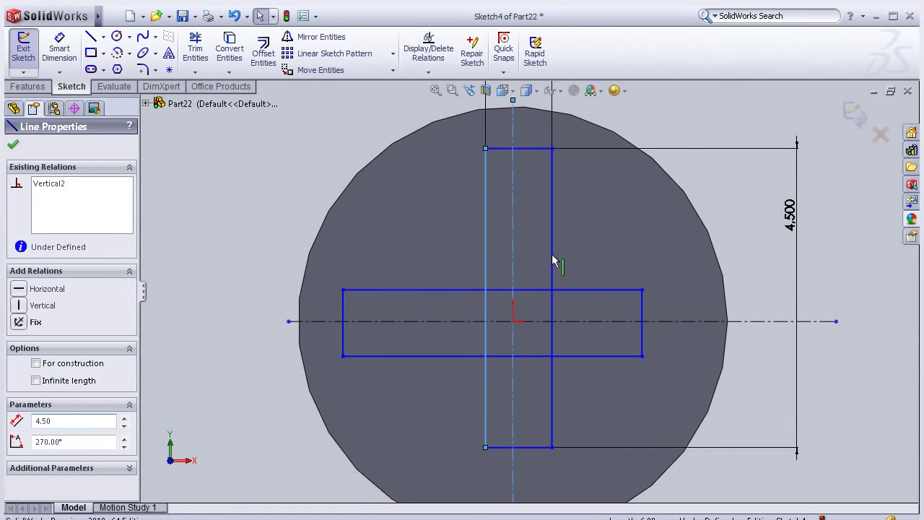
ctrl+click(554, 260)
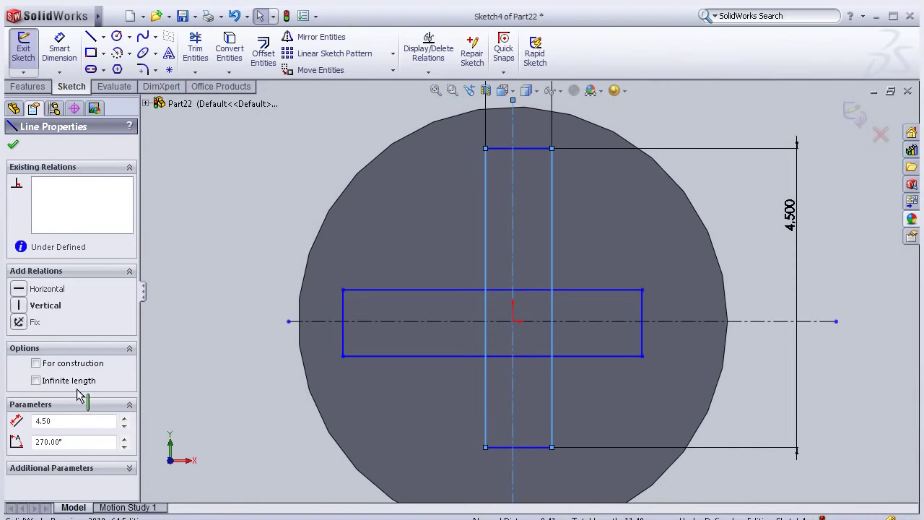
- Make the bars' side edges symmetric about their centerlines, centring the horizontal bar vertically
click(39, 456)
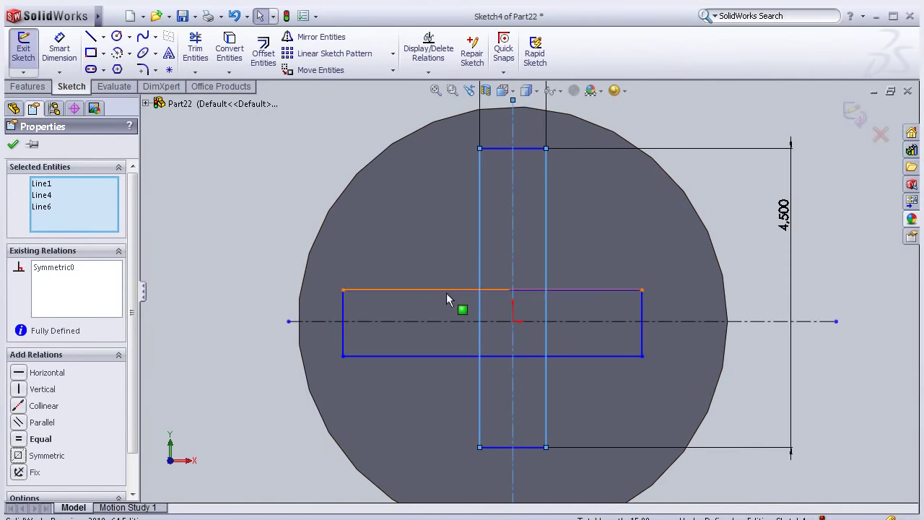
click(447, 320)
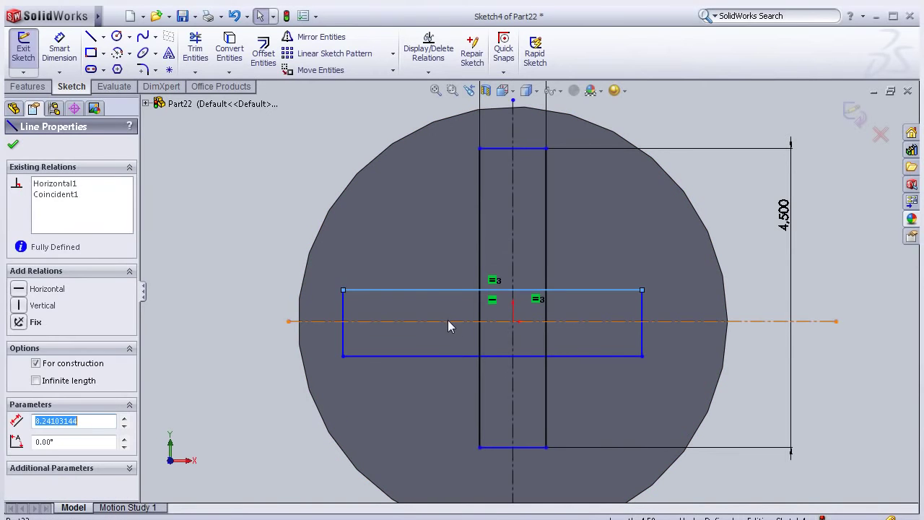
click(444, 290)
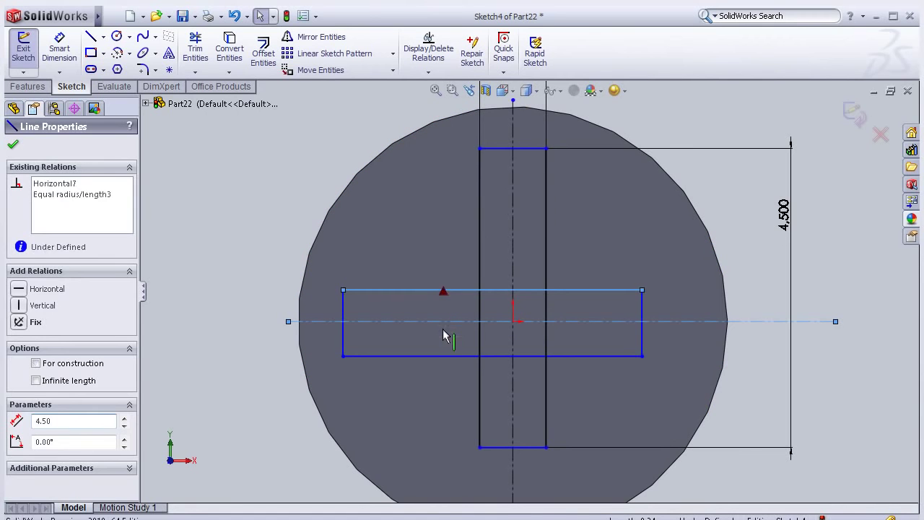
ctrl+click(442, 356)
click(40, 455)
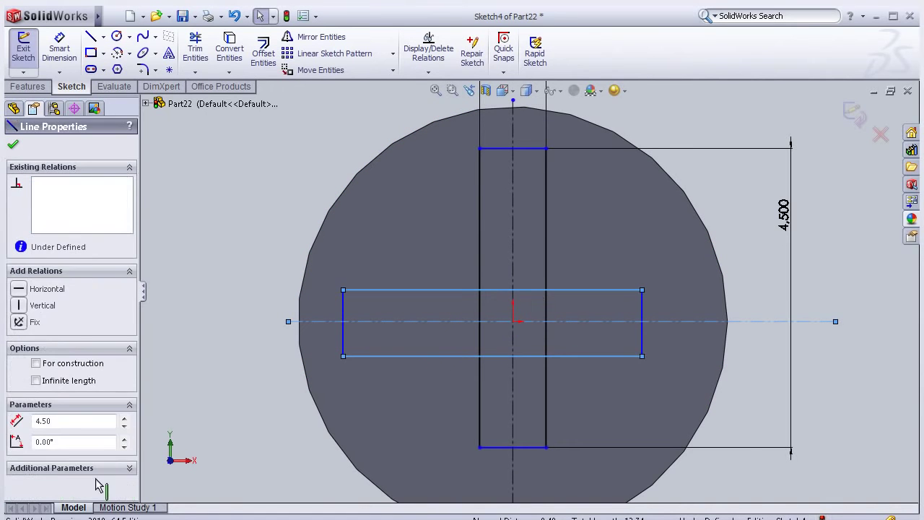
click(43, 456)
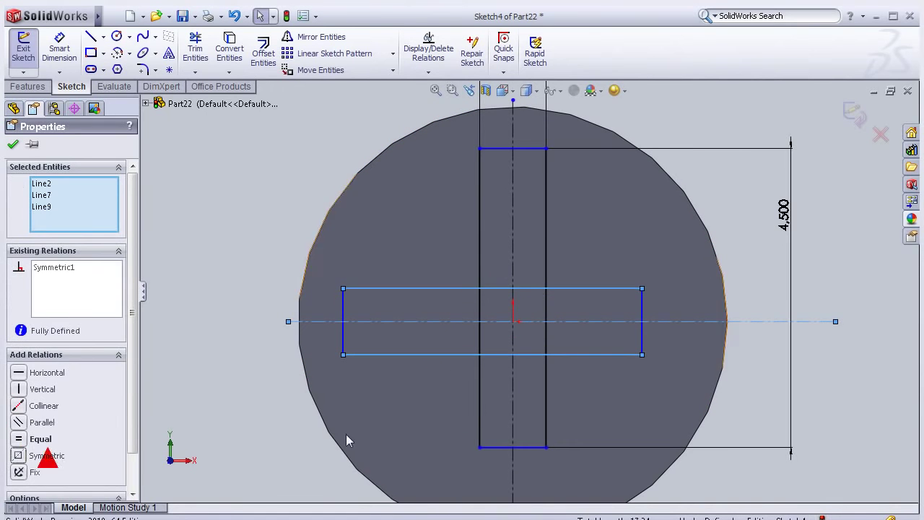
- Make the horizontal bar's left and right ends symmetric about the vertical centerline
click(638, 324)
click(514, 270)
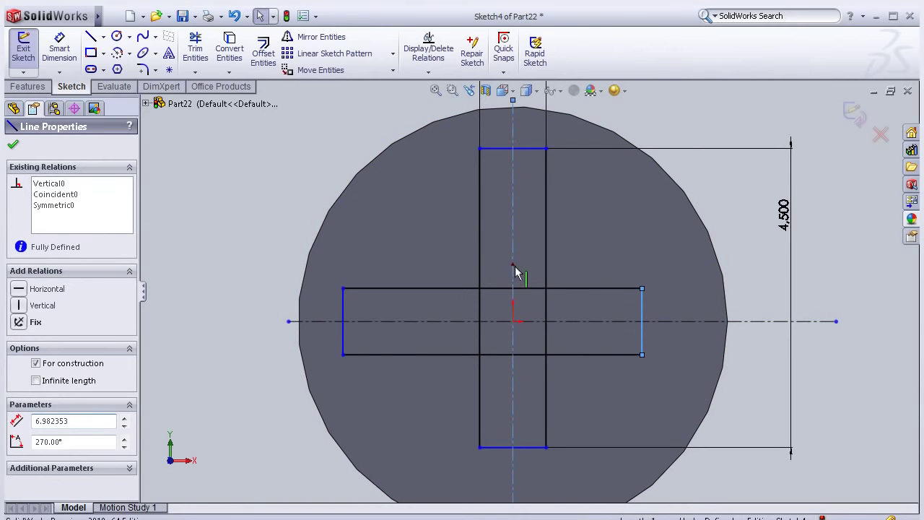
ctrl+click(345, 307)
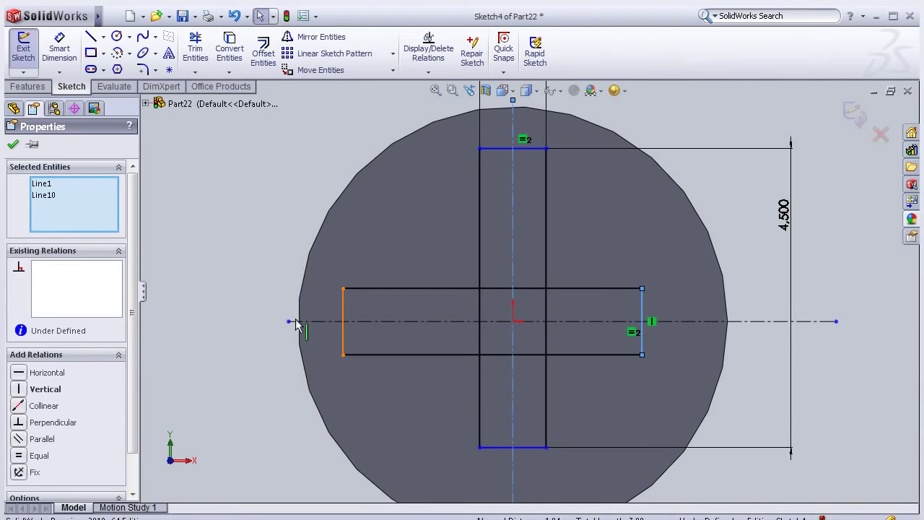
click(48, 455)
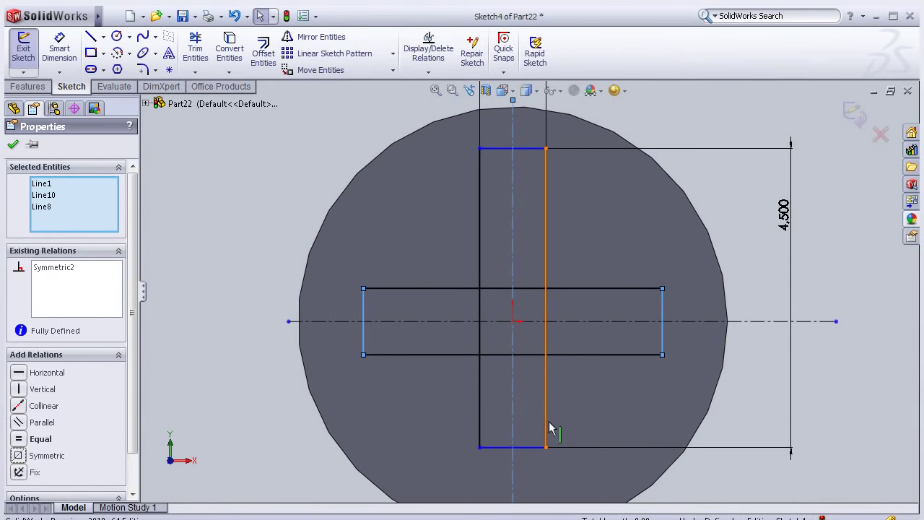
- Make the vertical bar's top and bottom ends symmetric about the horizontal centerline
click(505, 149)
click(505, 321)
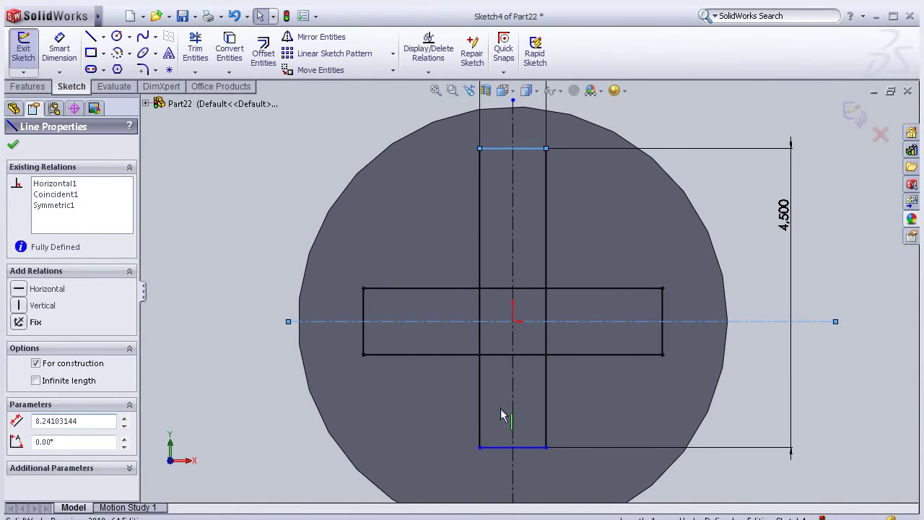
ctrl+click(500, 447)
click(498, 447)
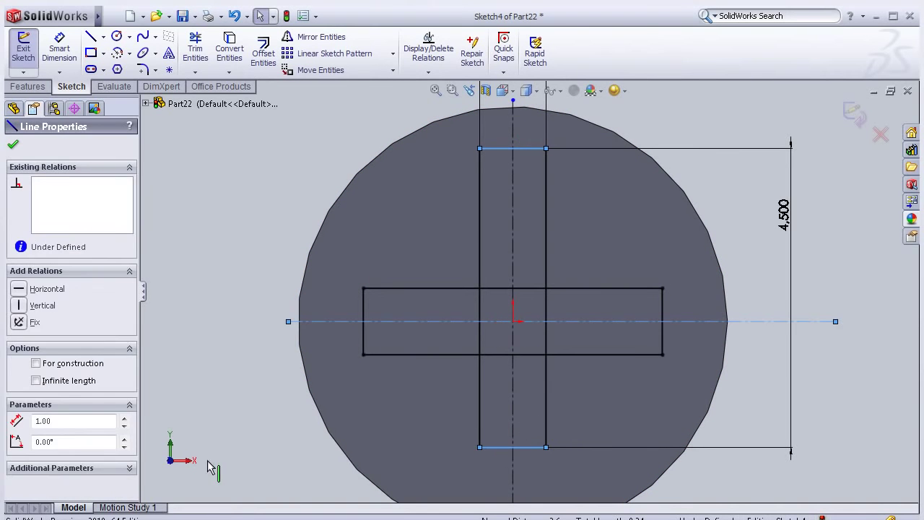
click(44, 456)
- Accept the symmetry relations, fit the fully defined cross in view, and start Trim Entities
key(f)
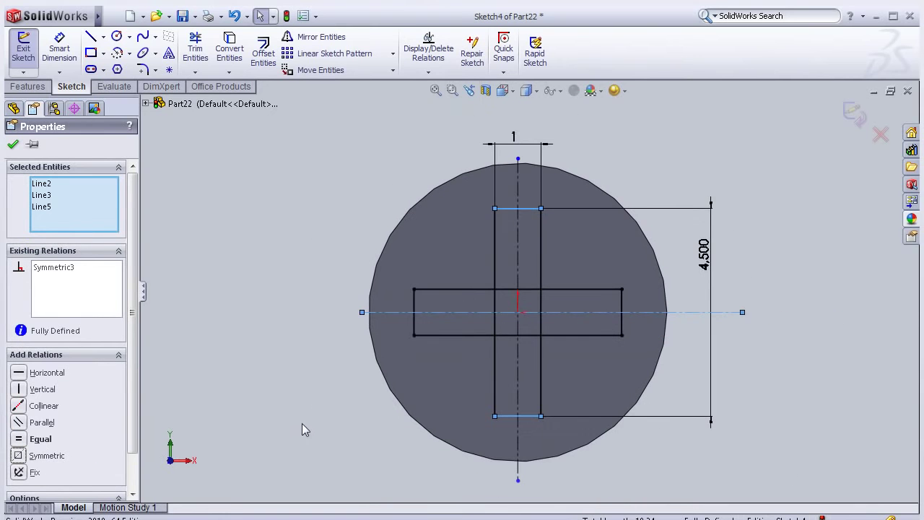
click(14, 145)
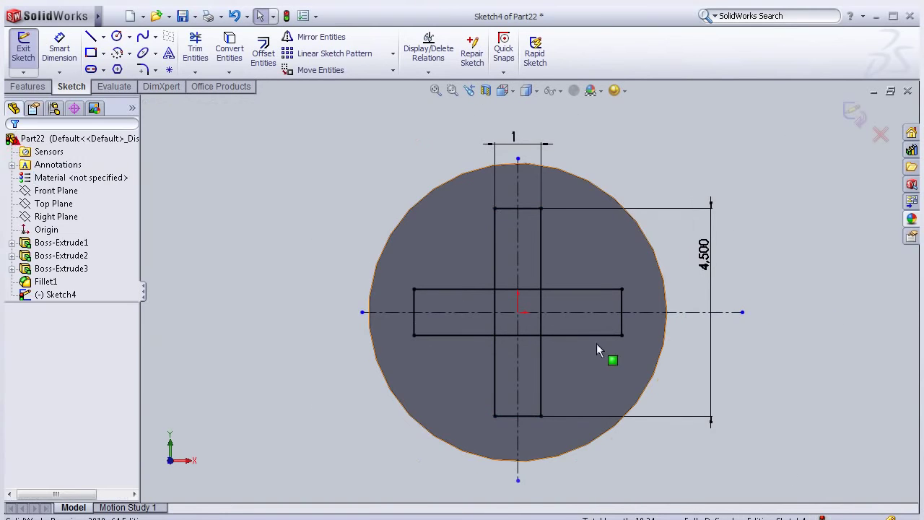
scroll(597, 357, down, 2)
scroll(596, 356, down, 1)
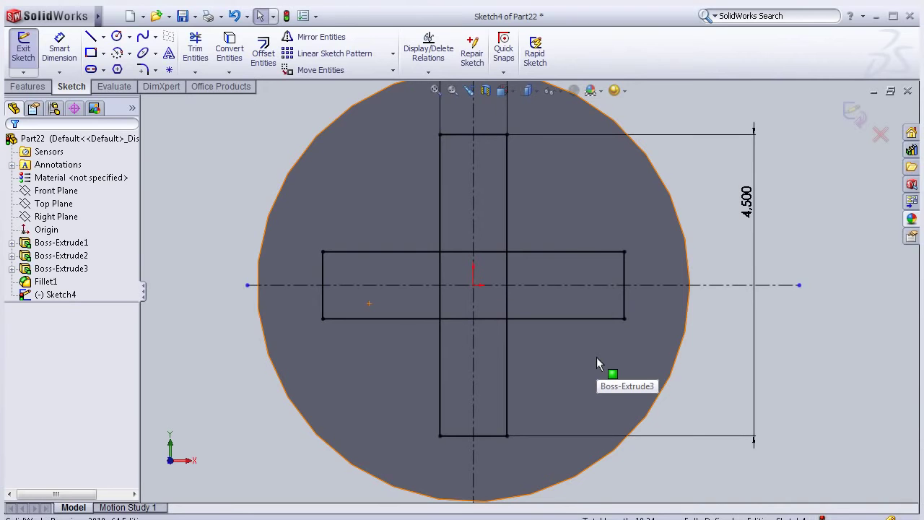
scroll(597, 356, up, 2)
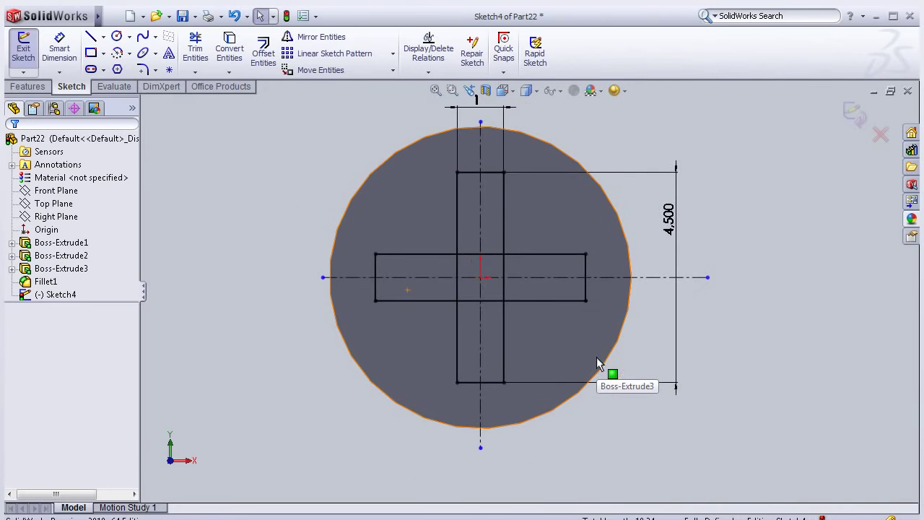
scroll(571, 347, down, 1)
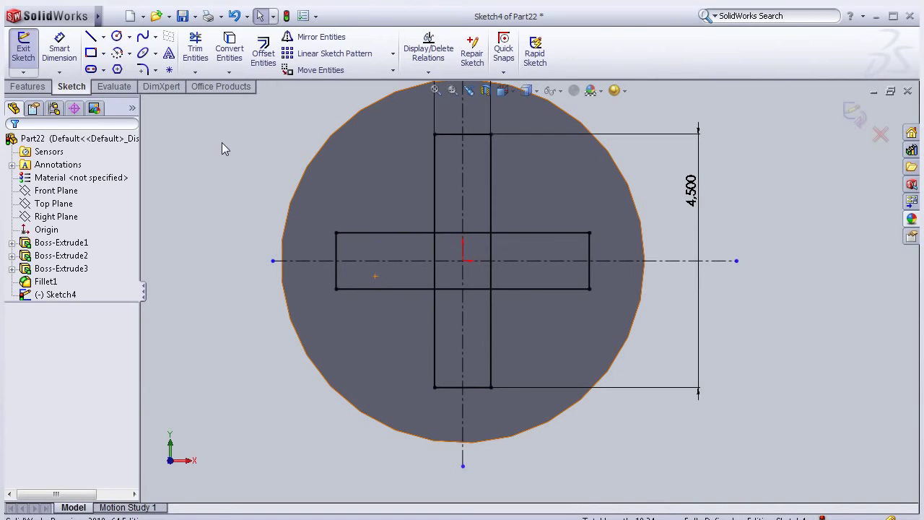
click(199, 57)
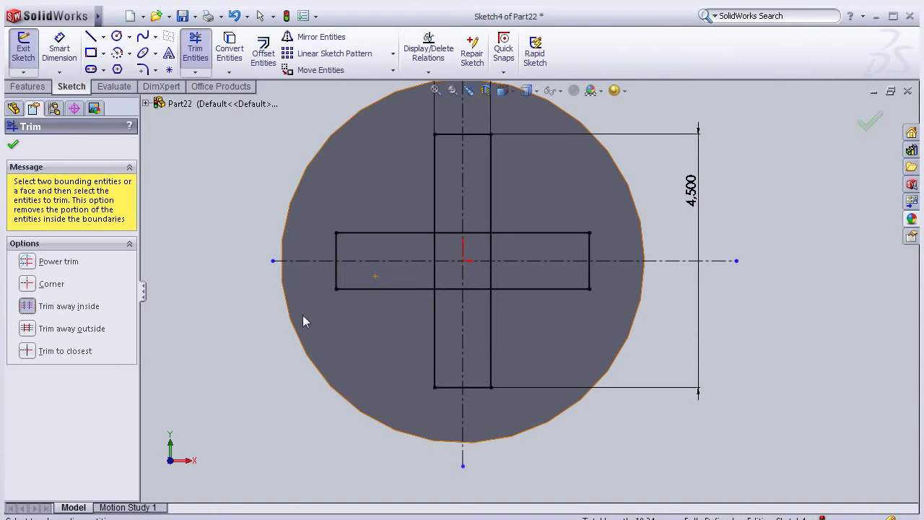
- Trim the horizontal bar's top and bottom segments inside the vertical bar's sides
click(436, 220)
click(490, 220)
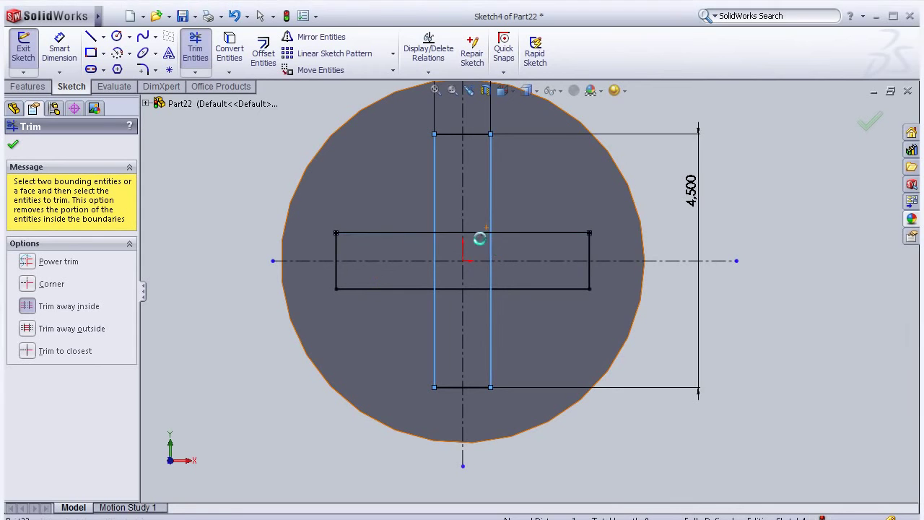
click(481, 232)
click(531, 290)
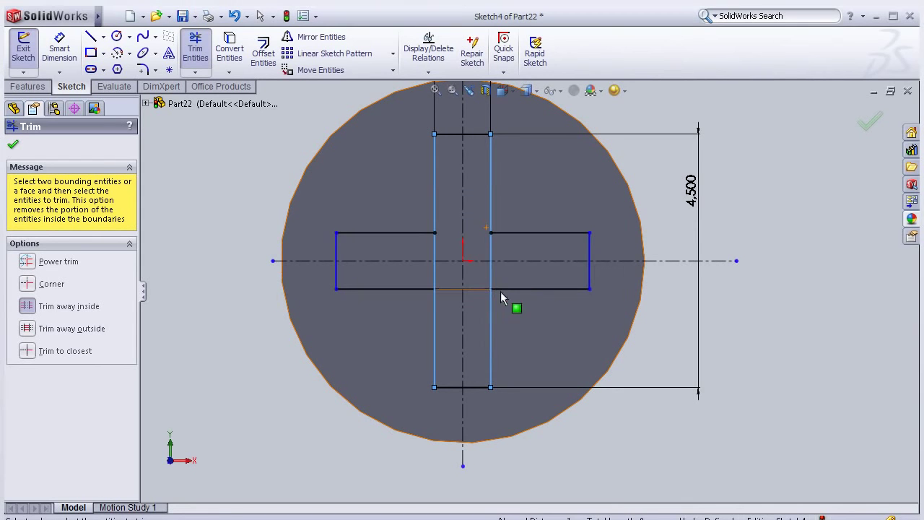
click(449, 290)
key(Escape)
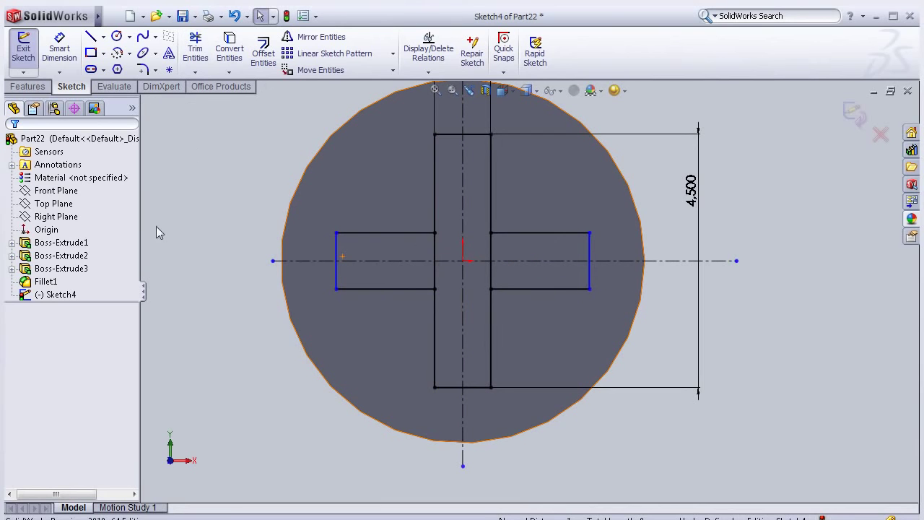
- Trim the vertical line crossing the left bar, undoing the wrong trim on the right
click(195, 50)
click(402, 234)
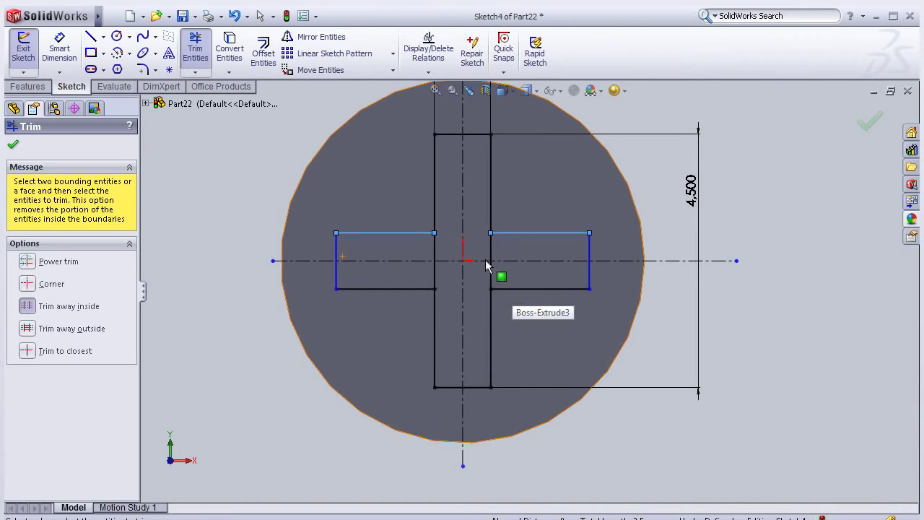
key(Escape)
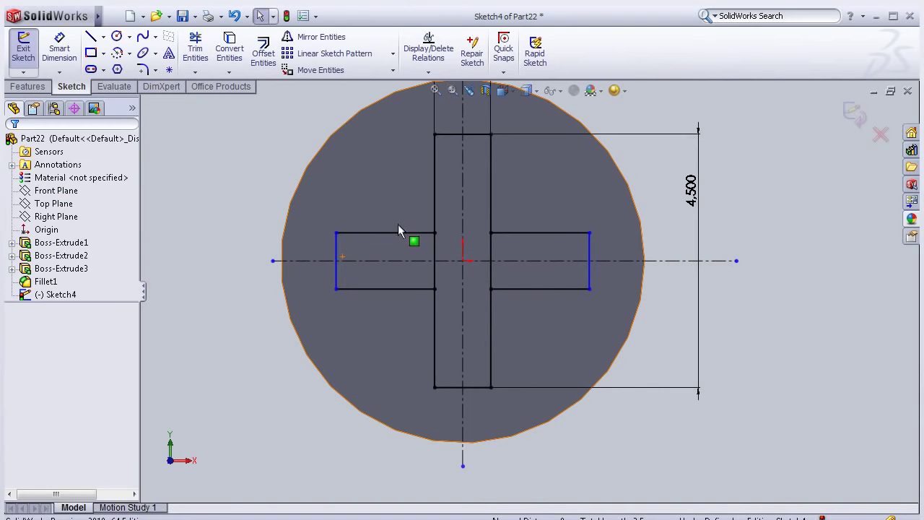
click(195, 47)
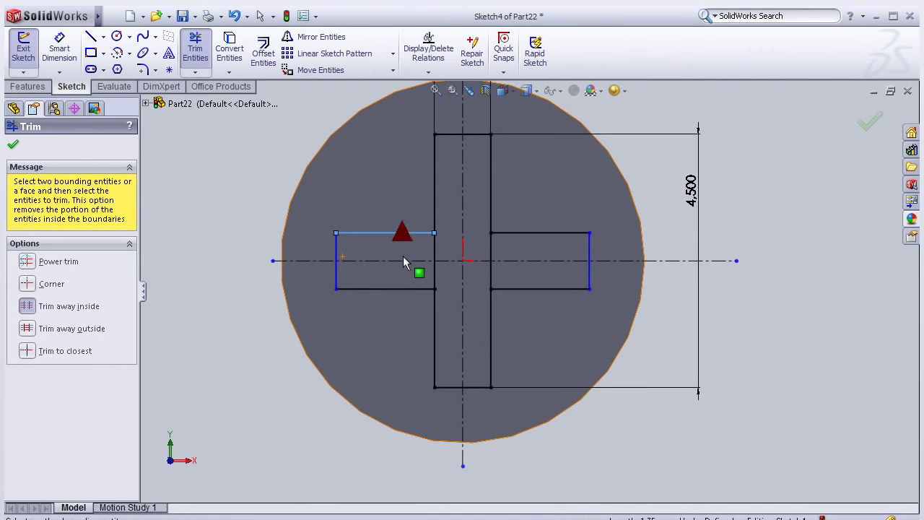
click(409, 289)
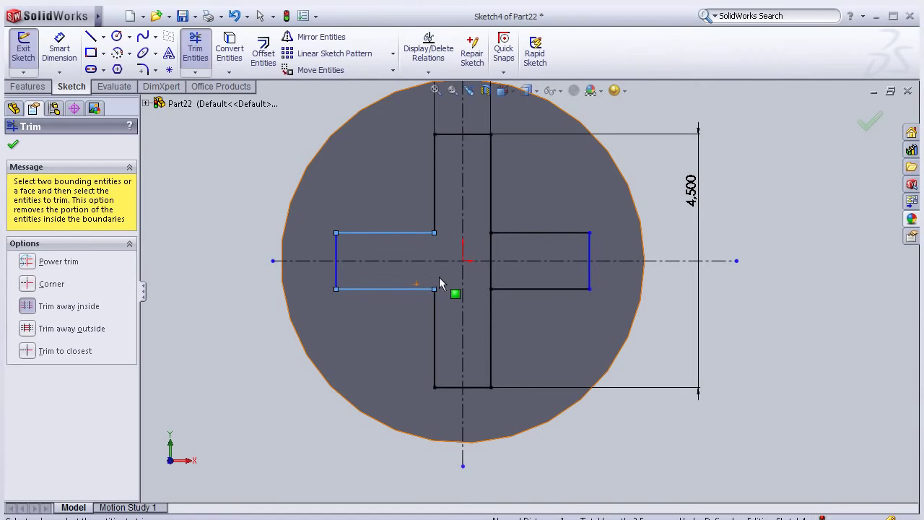
click(514, 233)
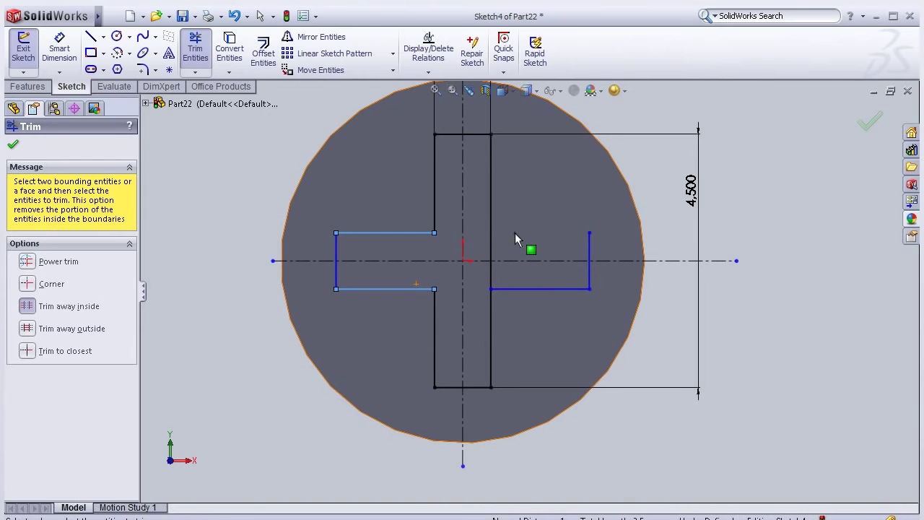
key(ctrl+z)
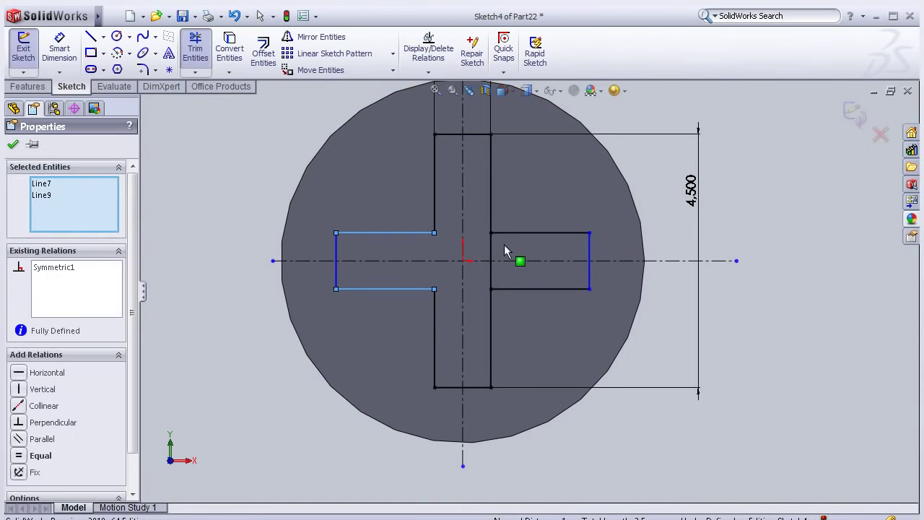
click(503, 249)
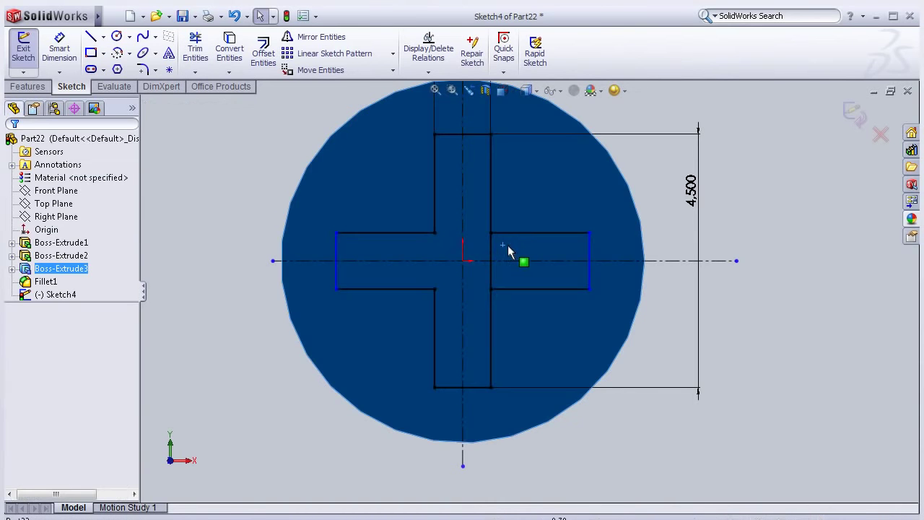
key(Escape)
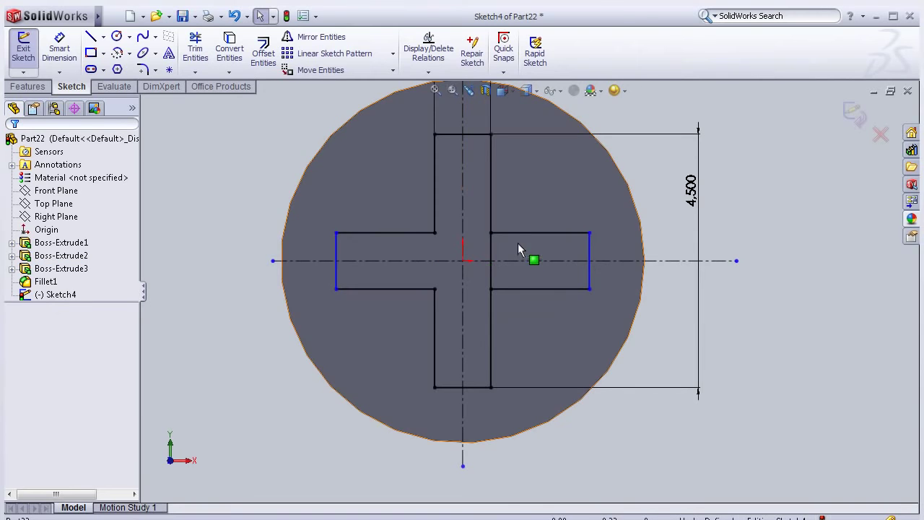
- Trim the vertical line inside the right bar and finish the clean plus outline
click(201, 58)
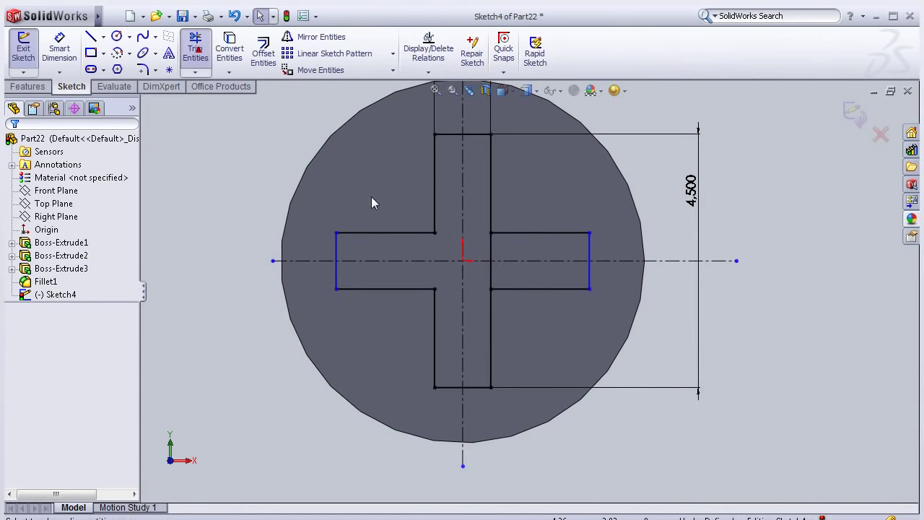
click(521, 233)
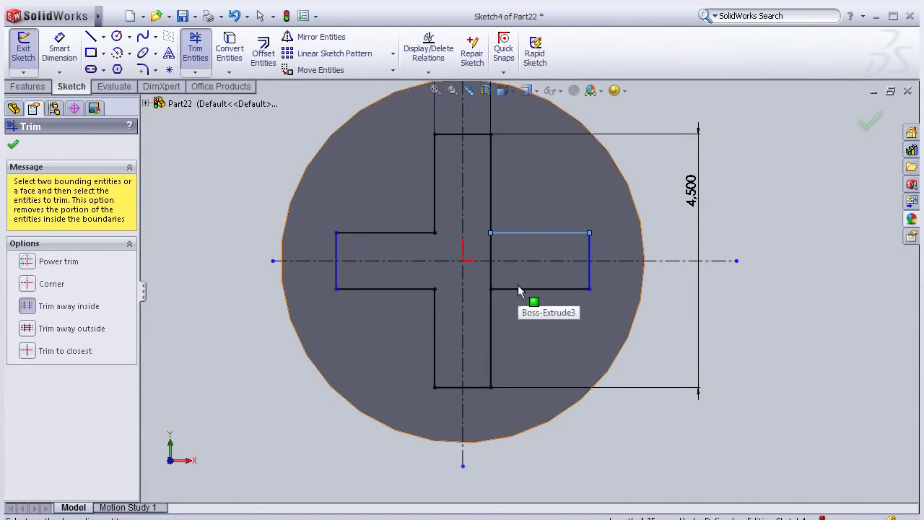
click(519, 289)
click(492, 261)
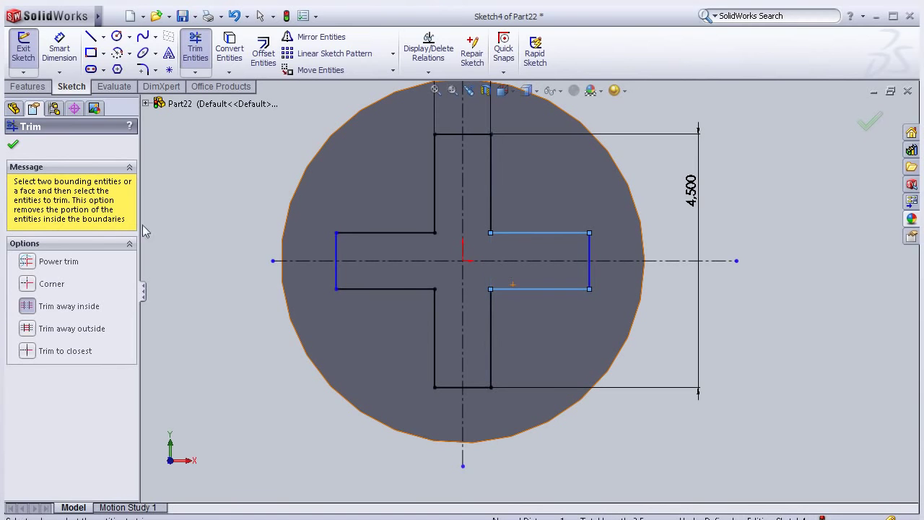
click(12, 144)
middle_drag(236, 182, 264, 219)
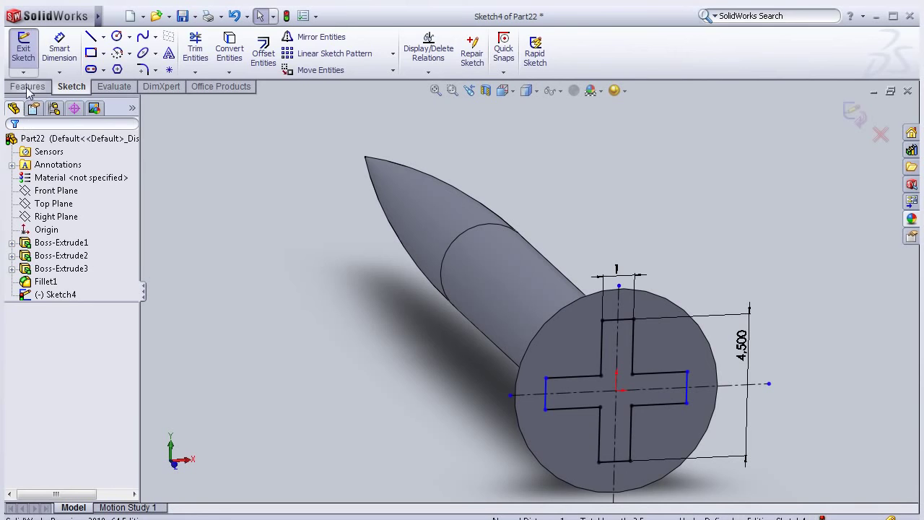
- Extruded-cut the plus sketch 2 mm blind into the head with a 10° draft
click(28, 86)
click(210, 52)
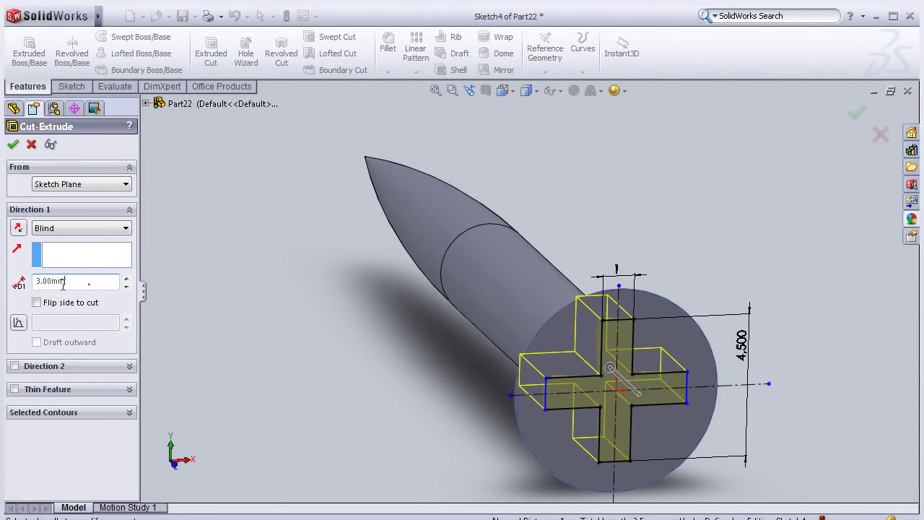
text(2)
click(19, 322)
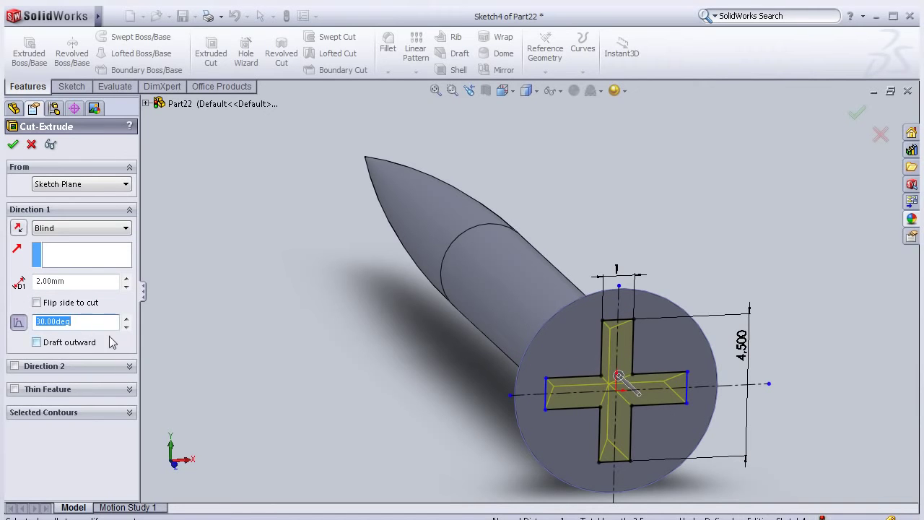
text(10)
key(Return)
mouse_move(281, 302)
middle_down()
mouse_move(268, 325)
mouse_move(416, 355)
mouse_move(445, 354)
mouse_move(378, 325)
mouse_move(453, 323)
mouse_move(677, 347)
mouse_move(632, 352)
middle_up()
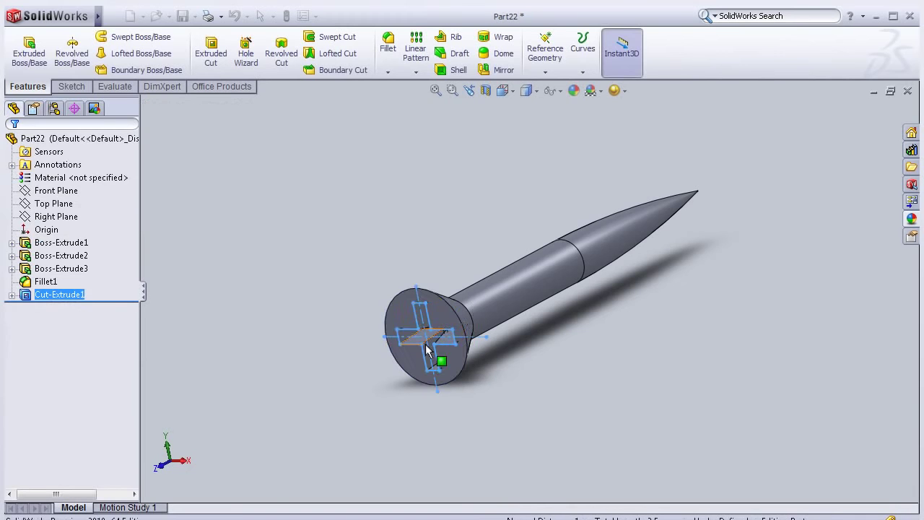
mouse_move(443, 205)
middle_down()
mouse_move(192, 286)
mouse_move(250, 289)
mouse_move(303, 238)
middle_up()
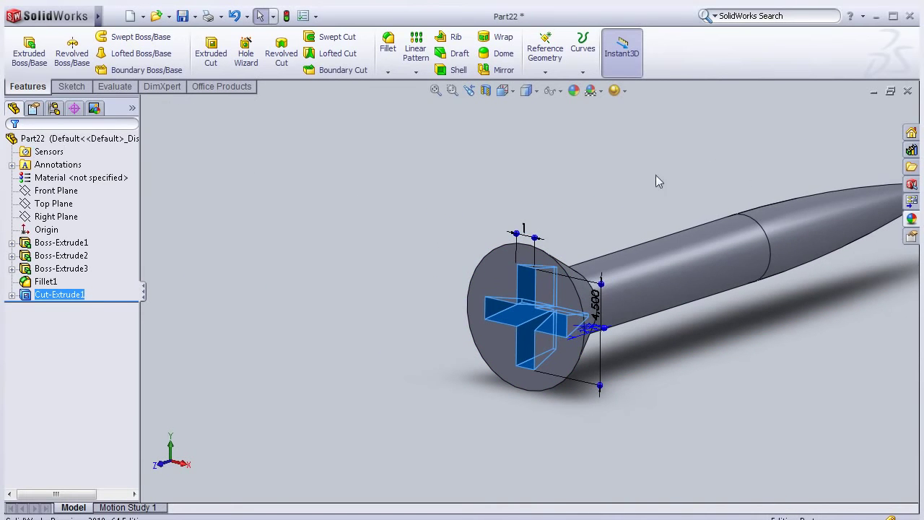
click(626, 175)
mouse_move(626, 176)
middle_down()
mouse_move(585, 195)
mouse_move(532, 192)
mouse_move(464, 241)
mouse_move(476, 303)
mouse_move(407, 311)
mouse_move(676, 292)
mouse_move(677, 339)
mouse_move(577, 320)
mouse_move(569, 186)
middle_up()
mouse_move(614, 167)
middle_down()
mouse_move(599, 208)
mouse_move(624, 226)
middle_up()
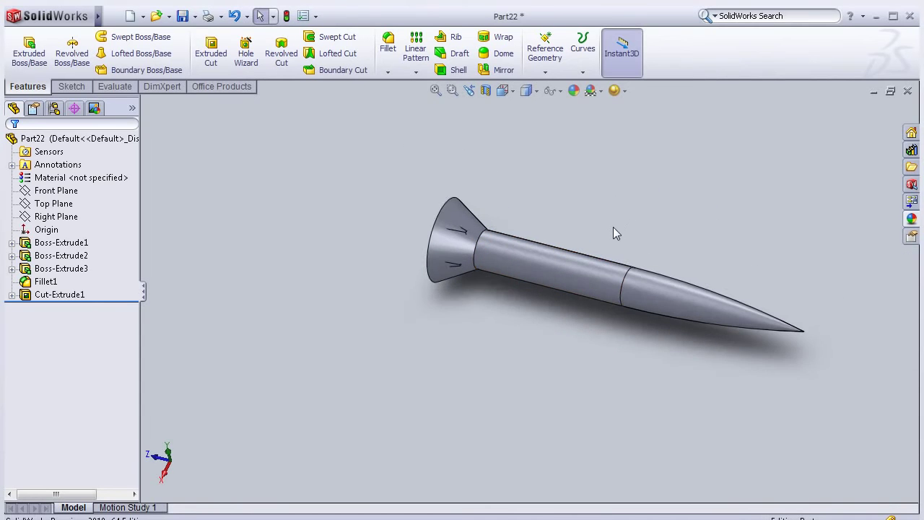
scroll(617, 223, down, 3)
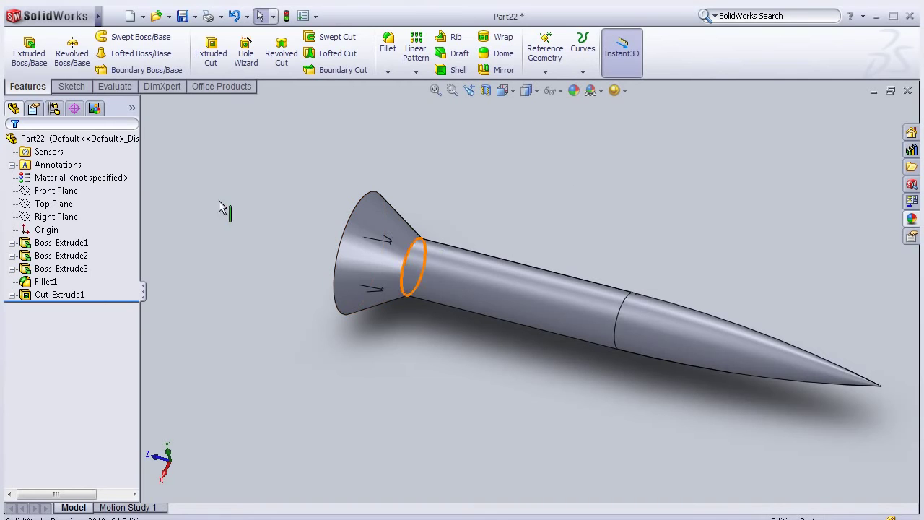
click(62, 192)
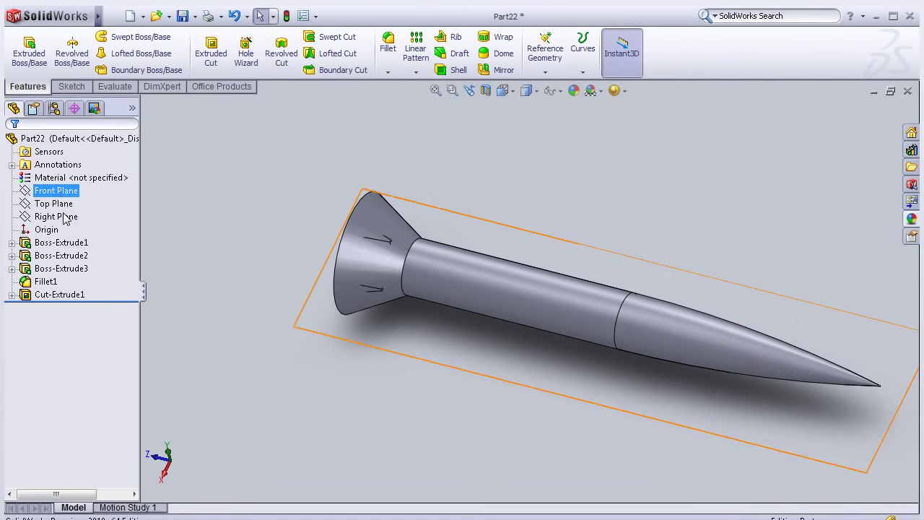
- Create Plane1 offset 17 mm from the Front Plane, crossing the shank below the head
click(64, 206)
click(64, 195)
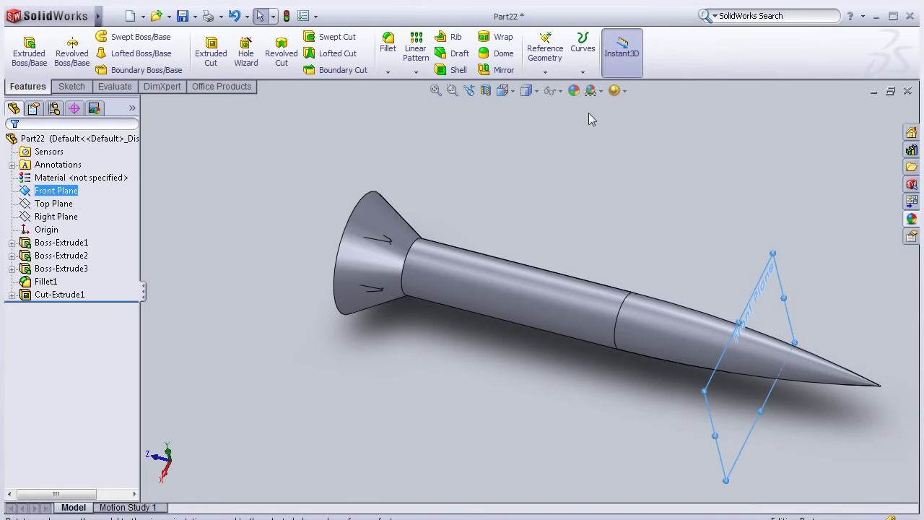
click(544, 74)
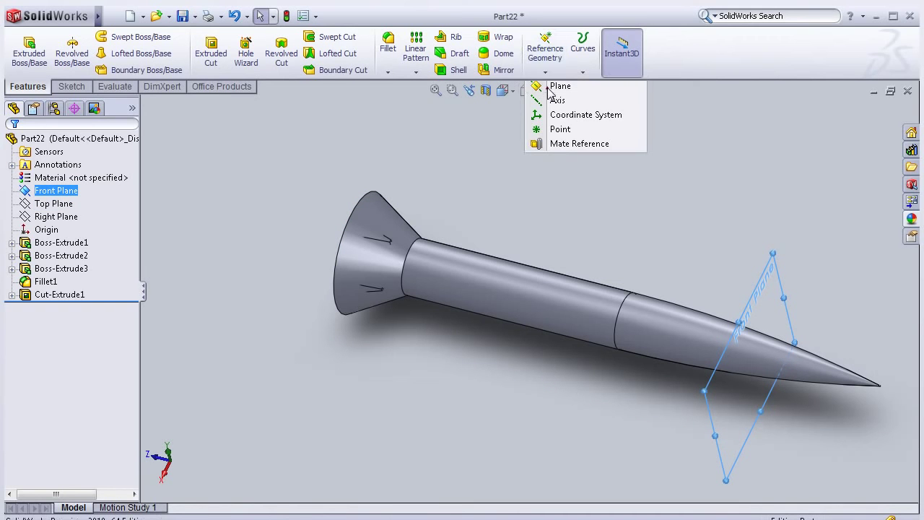
click(553, 86)
middle_drag(475, 124, 502, 192)
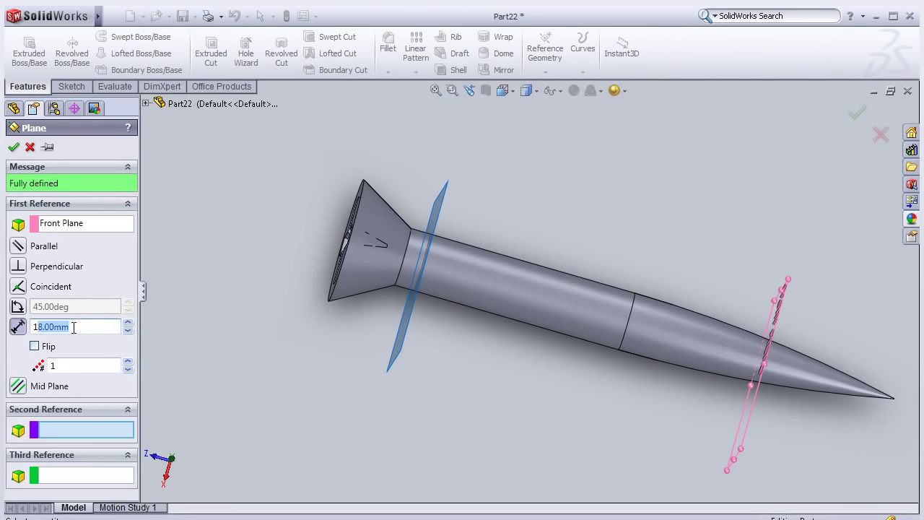
text(7)
key(Return)
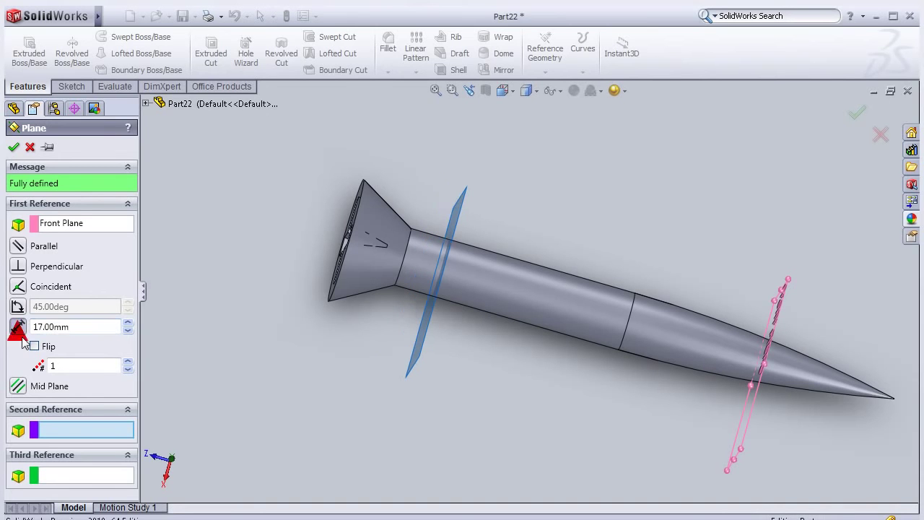
middle_drag(251, 249, 244, 260)
click(12, 150)
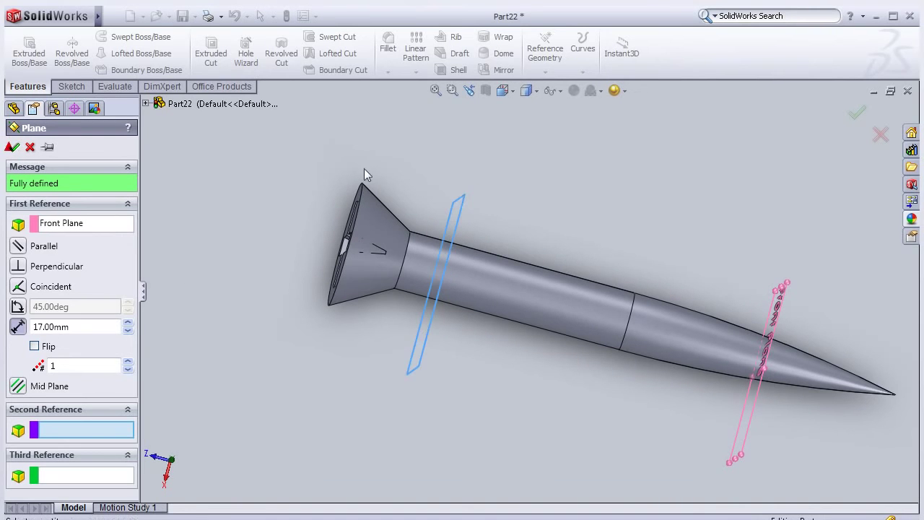
middle_drag(519, 171, 495, 180)
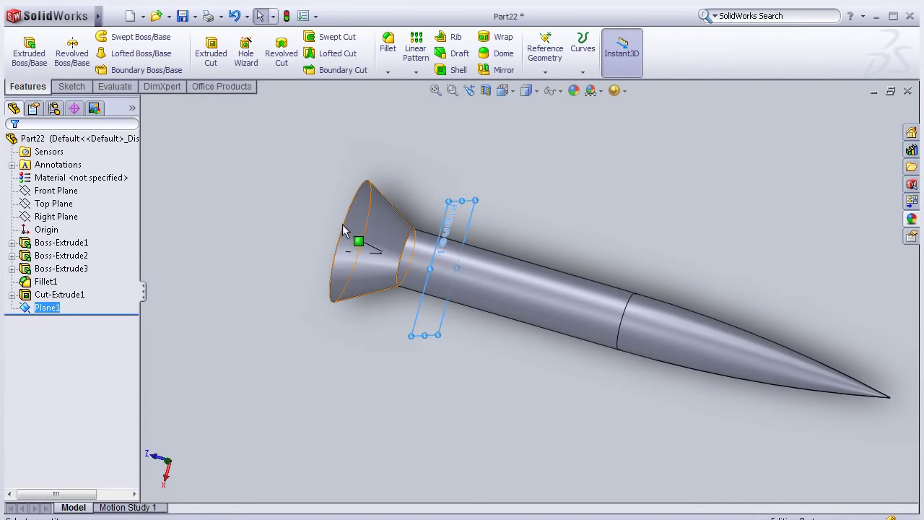
- Start a sketch on Plane1 and orient the view to face it straight on
click(34, 295)
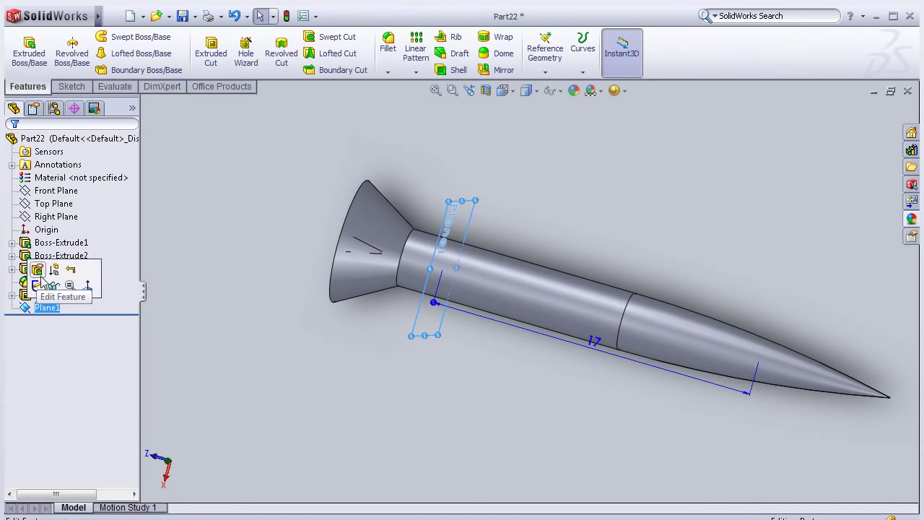
click(38, 287)
key(space)
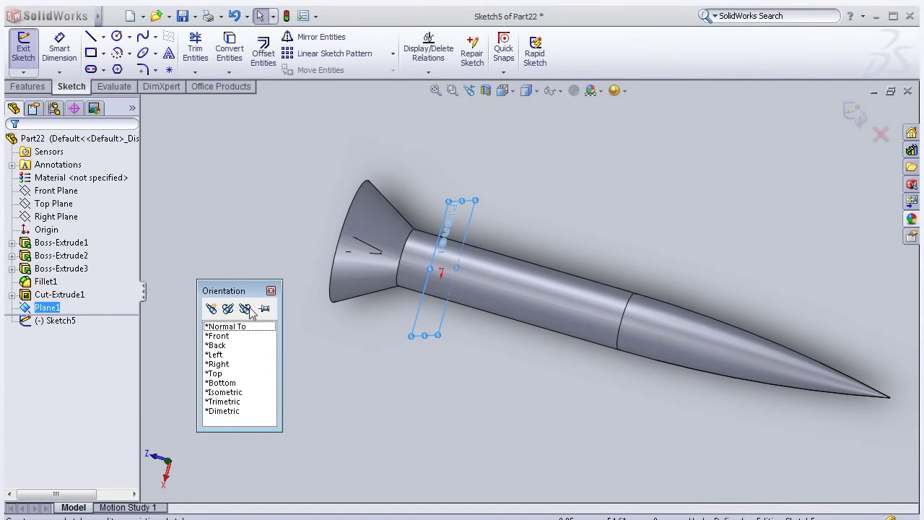
click(239, 326)
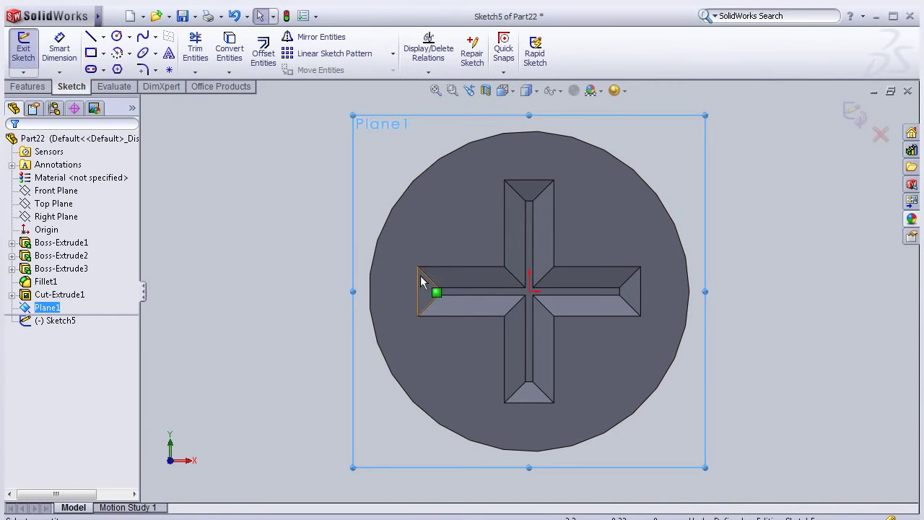
key(space)
click(446, 330)
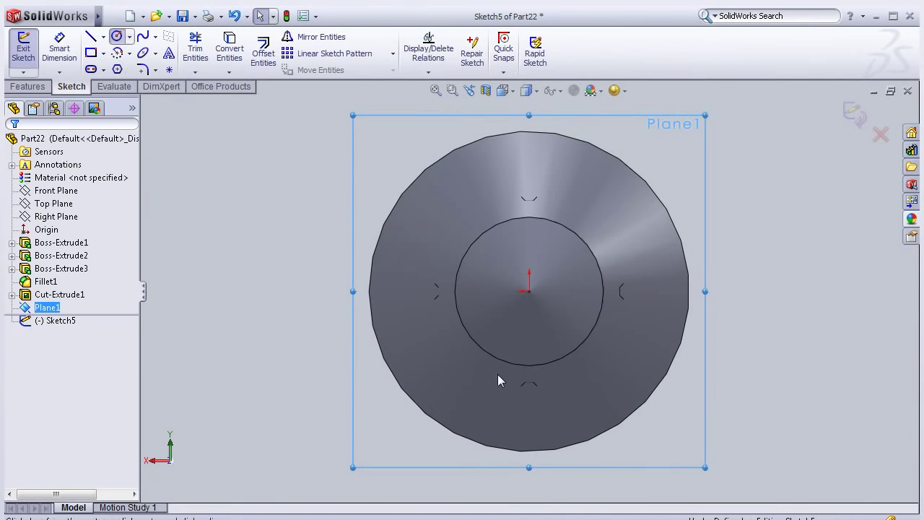
- Draw a radius 1.50 circle centred on the origin and close the sketch
click(529, 291)
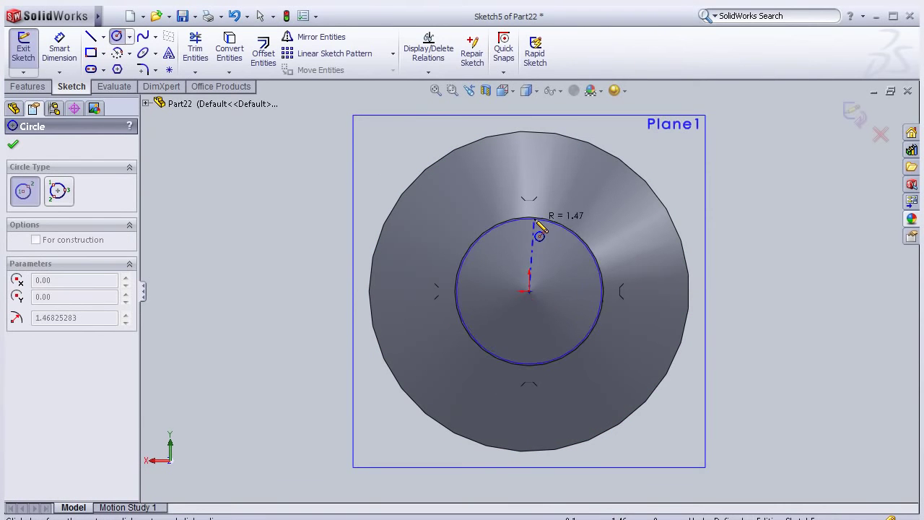
click(536, 218)
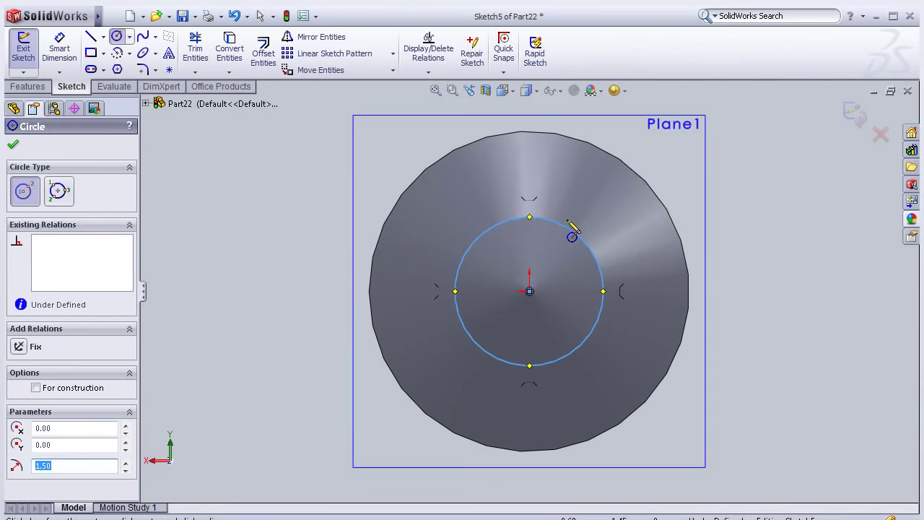
click(13, 144)
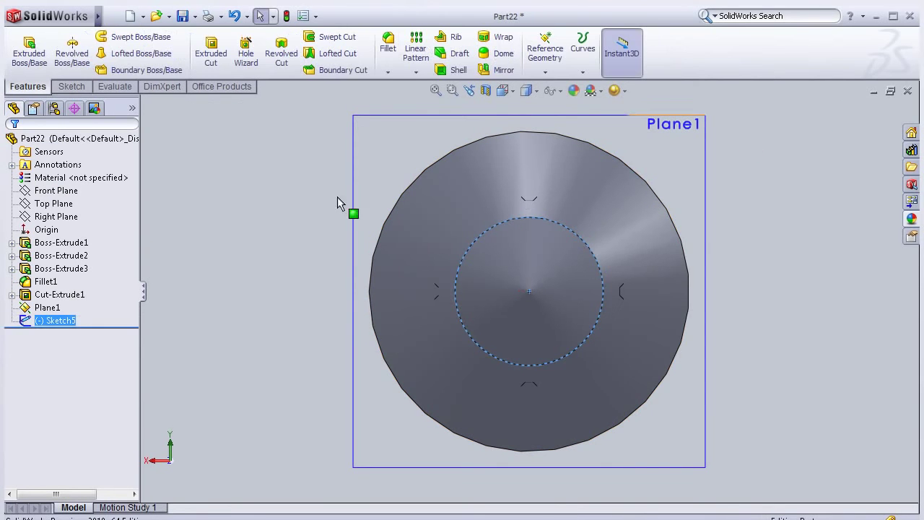
mouse_move(299, 191)
middle_down()
mouse_move(317, 231)
mouse_move(238, 190)
middle_up()
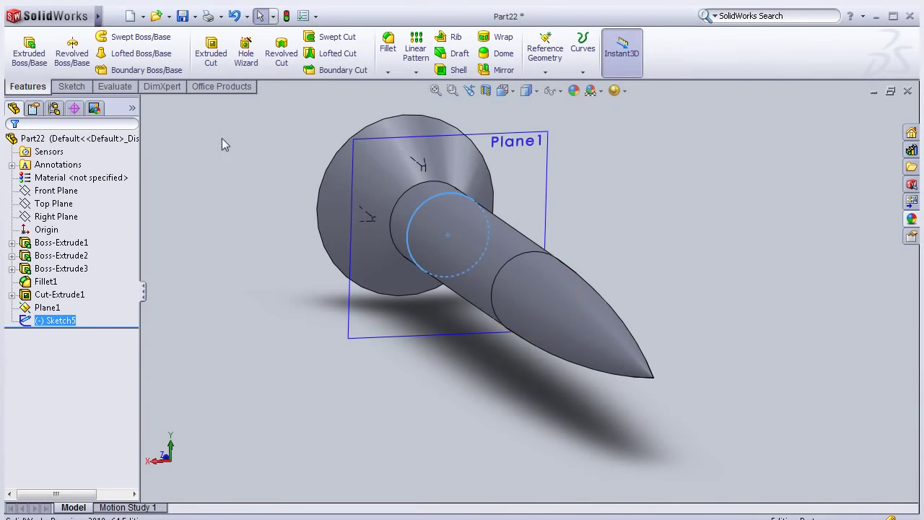
- Create a reversed constant-pitch helix on Sketch5 with 2.00 mm pitch and 10 revolutions
click(108, 16)
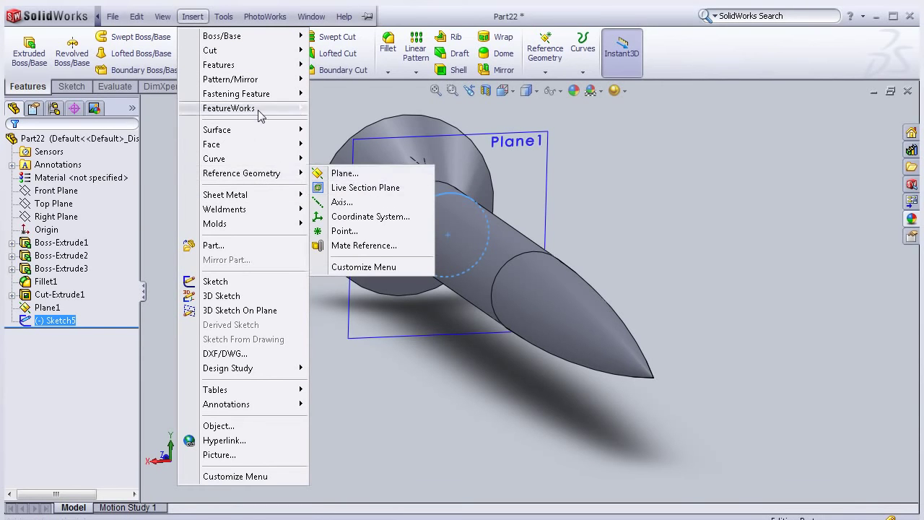
mouse_move(213, 158)
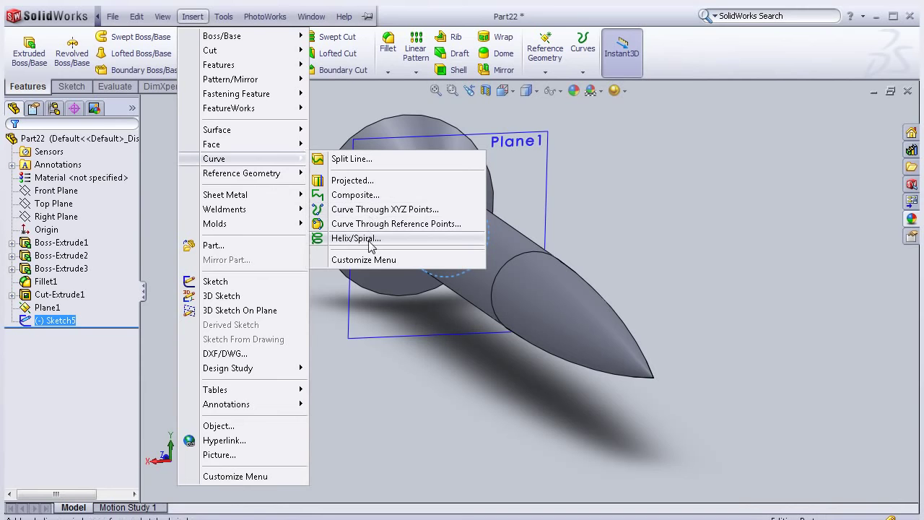
click(358, 239)
middle_drag(300, 315, 320, 347)
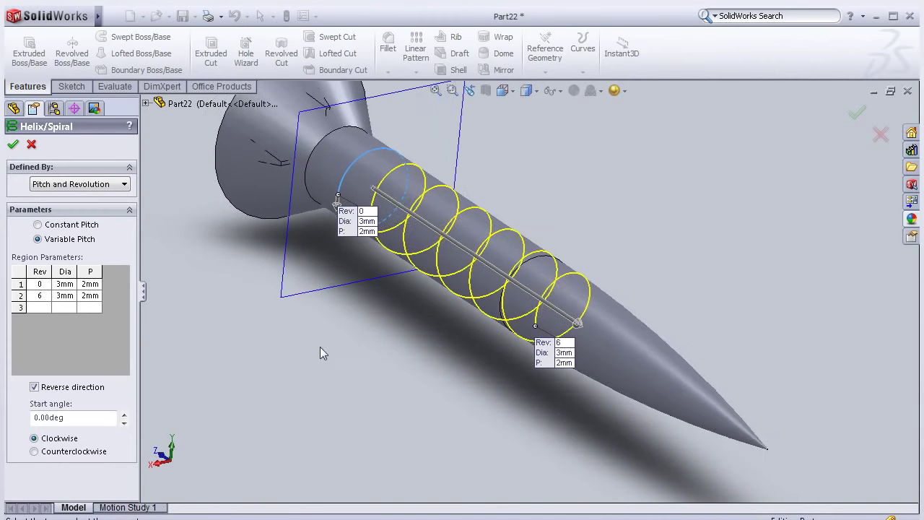
click(90, 226)
double_click(34, 319)
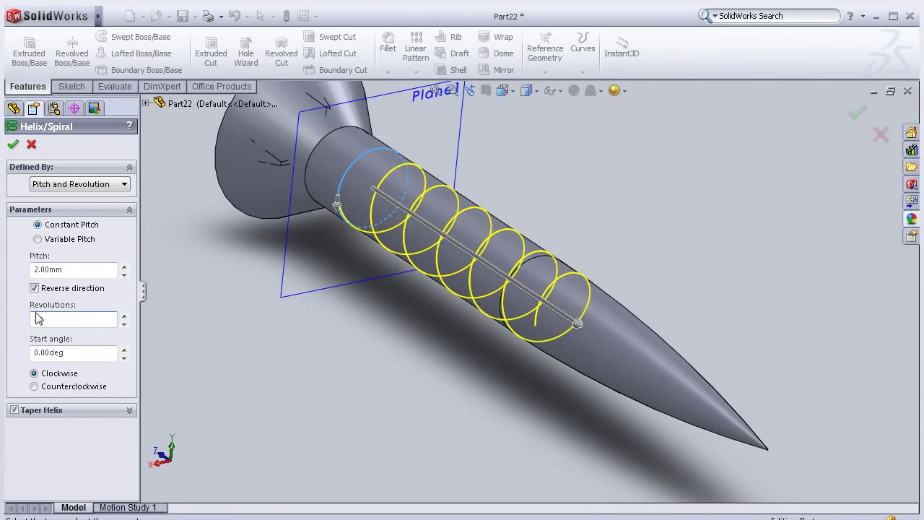
text(10)
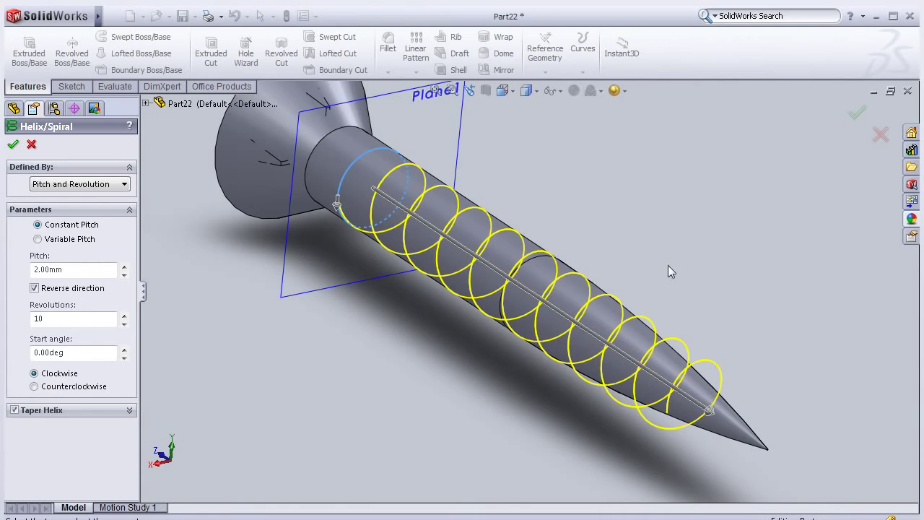
middle_drag(670, 255, 701, 319)
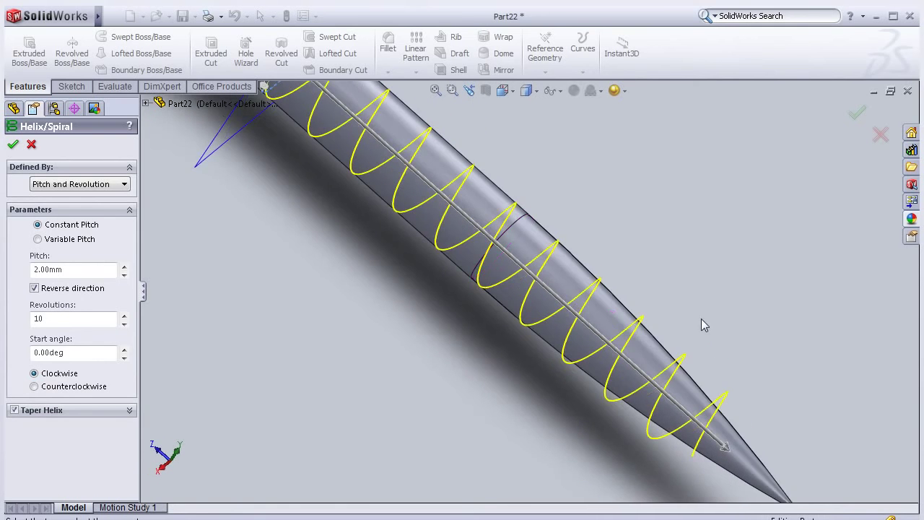
scroll(701, 318, up, 2)
scroll(701, 317, up, 2)
middle_drag(668, 323, 672, 326)
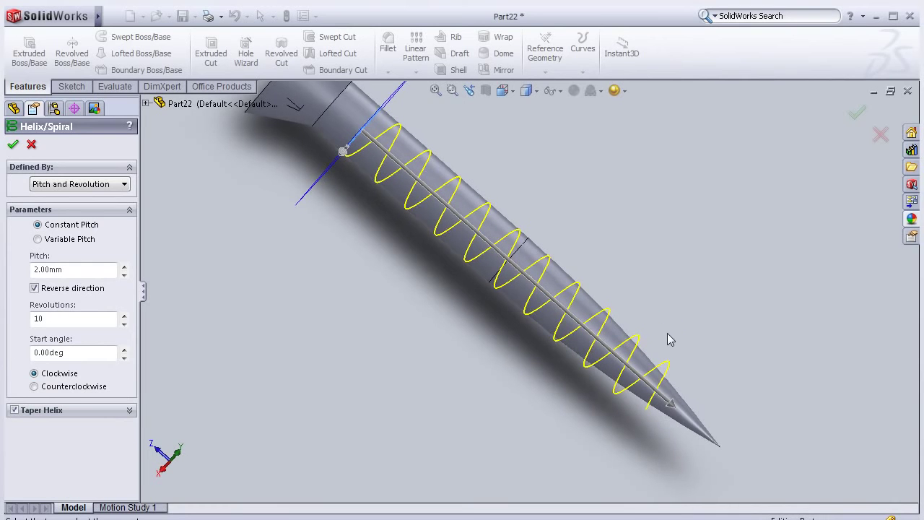
- Switch the helix definition to Variable Pitch
click(42, 239)
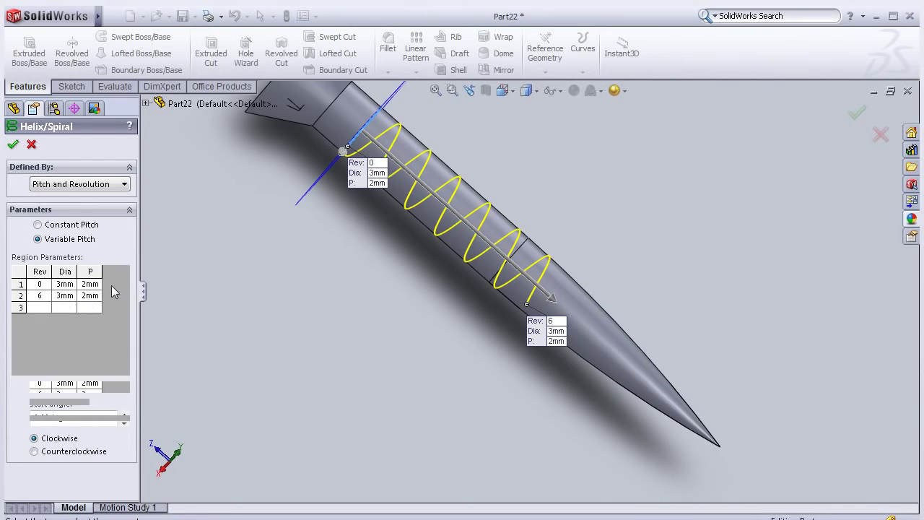
scroll(408, 241, down, 2)
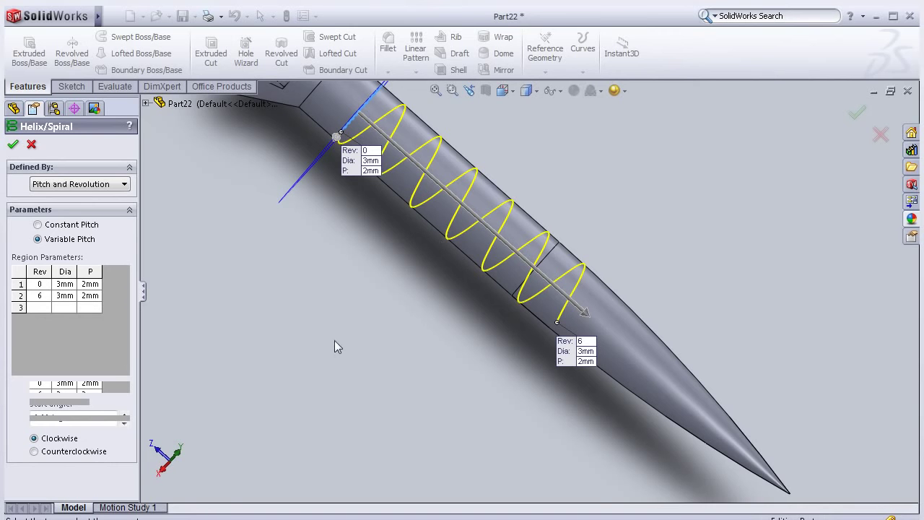
mouse_move(342, 336)
middle_down()
mouse_move(304, 363)
mouse_move(389, 319)
mouse_move(376, 329)
middle_up()
- Add region 3 (Rev 7, Dia 2.8, P 2) and start region 4 at Rev 8
click(40, 308)
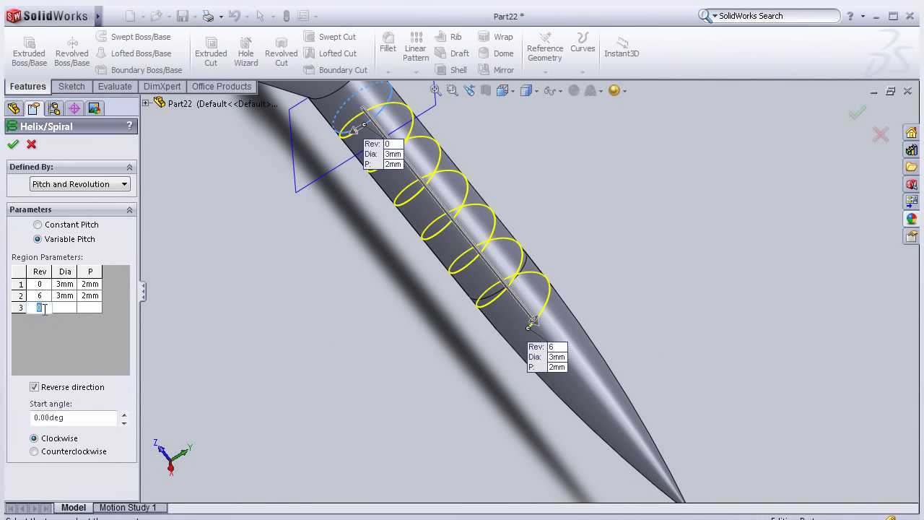
text(7)
click(65, 309)
text(2.8)
click(98, 311)
text(2)
click(38, 323)
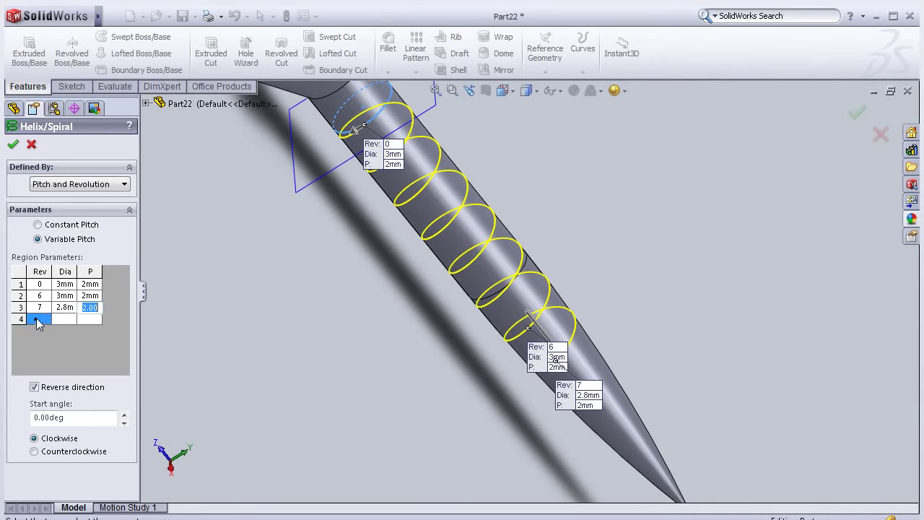
click(46, 320)
text(8)
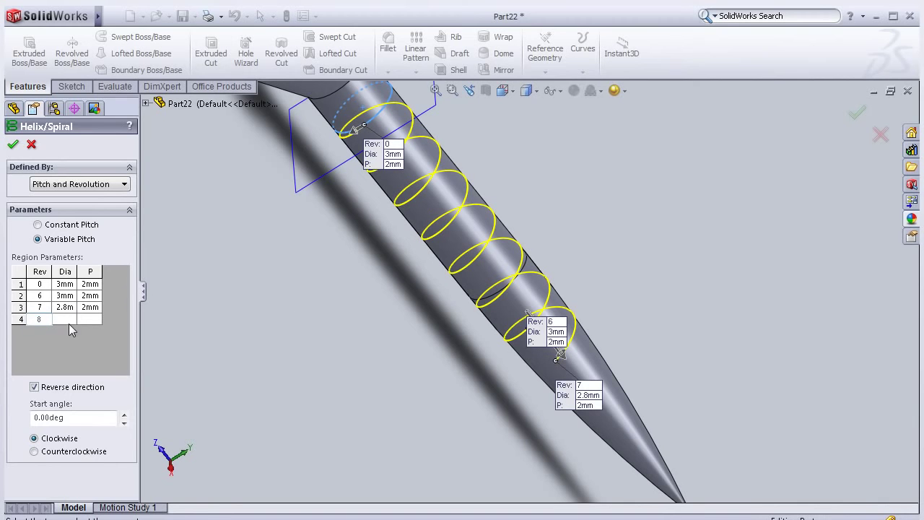
click(67, 321)
text(2)
- Confirm region 4's values and inspect the narrowing coils near the tip
click(90, 318)
key(Return)
middle_drag(453, 445, 433, 433)
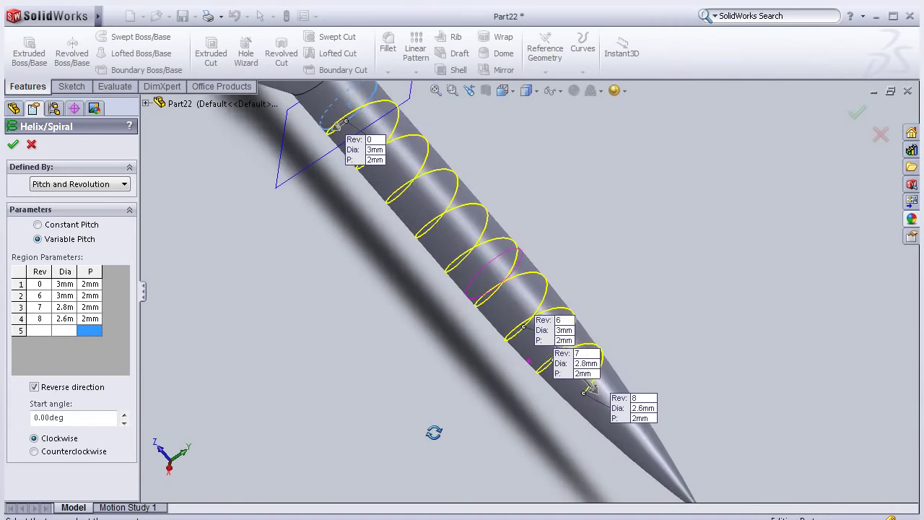
scroll(436, 426, down, 3)
scroll(482, 408, down, 3)
middle_drag(482, 407, 499, 402)
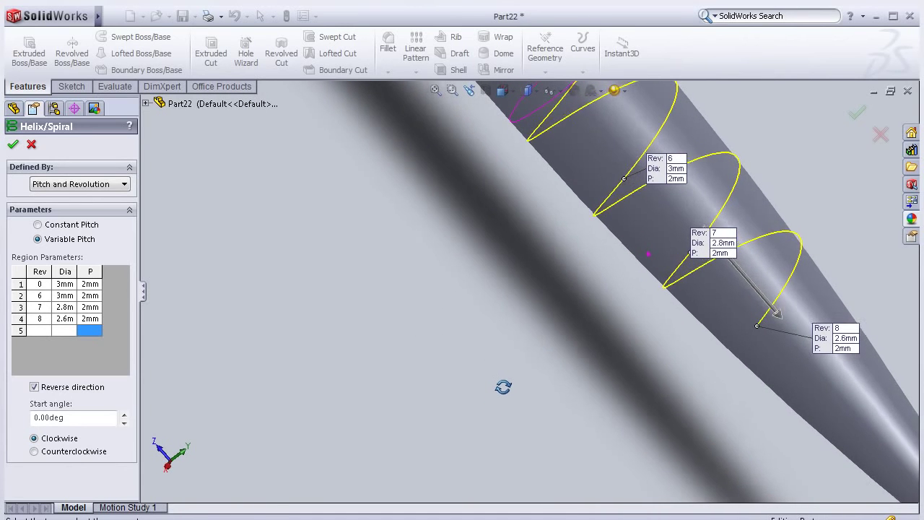
middle_drag(499, 402, 503, 386)
scroll(614, 260, down, 2)
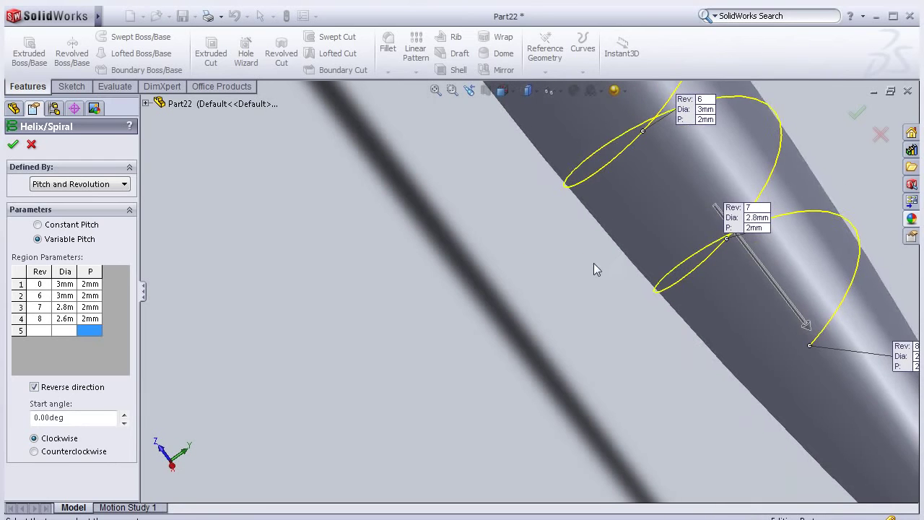
middle_drag(613, 264, 675, 207)
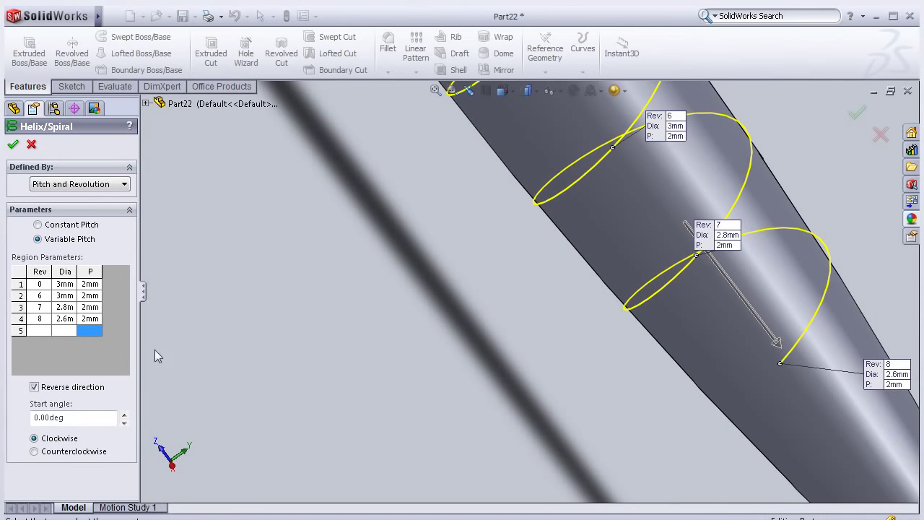
- Change region 4's diameter at revolution 8 to 2.4 mm
click(73, 323)
click(70, 322)
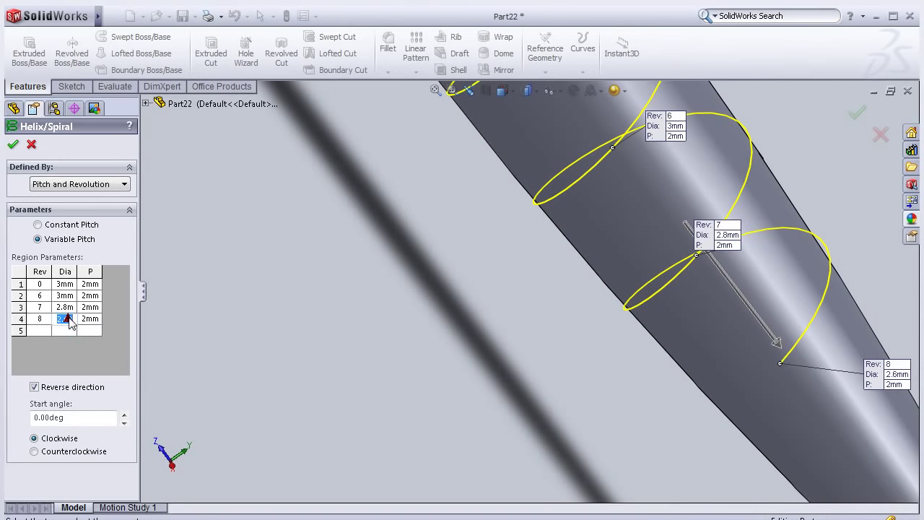
text(2)
click(70, 331)
scroll(573, 286, down, 1)
scroll(572, 287, up, 2)
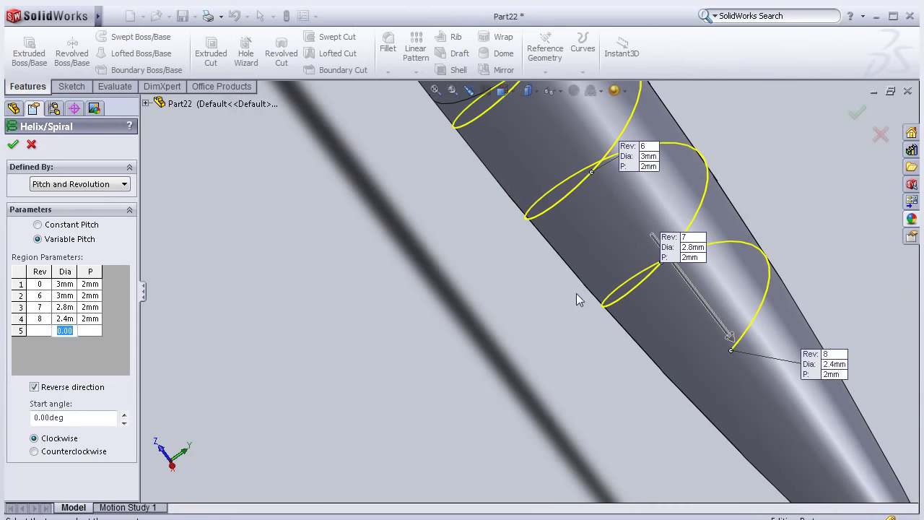
- Add region 5 at revolution 9 with 2.1 mm diameter and 2 mm pitch
click(38, 331)
click(65, 331)
text(2)
click(90, 331)
text(2)
key(Return)
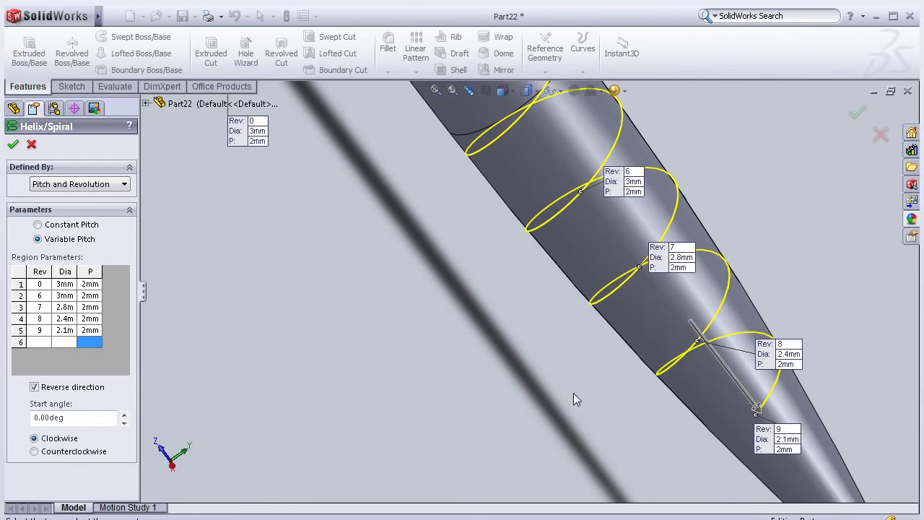
scroll(573, 393, up, 3)
middle_drag(663, 337, 640, 357)
scroll(618, 313, down, 2)
scroll(607, 213, down, 1)
scroll(594, 213, up, 1)
scroll(506, 214, up, 3)
scroll(472, 183, down, 3)
middle_drag(473, 183, 517, 160)
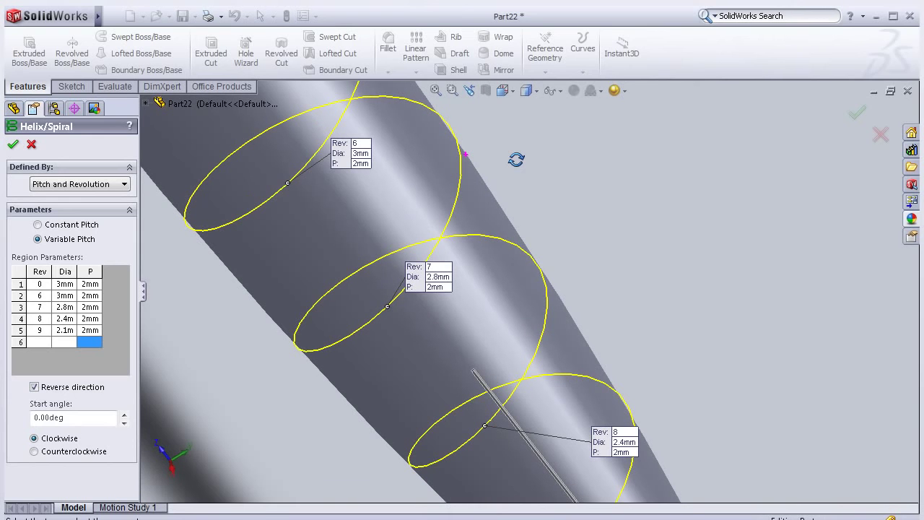
- Change region 3's diameter from 2.8 mm to 2.6 mm
click(67, 309)
click(69, 309)
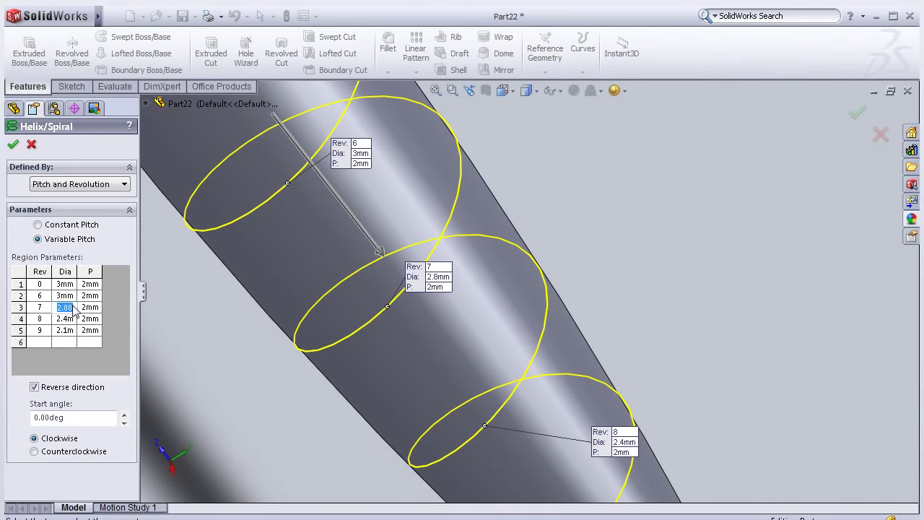
text(2)
- Commit region 3 at 2.6 mm and change region 5's diameter to 2 mm
click(42, 343)
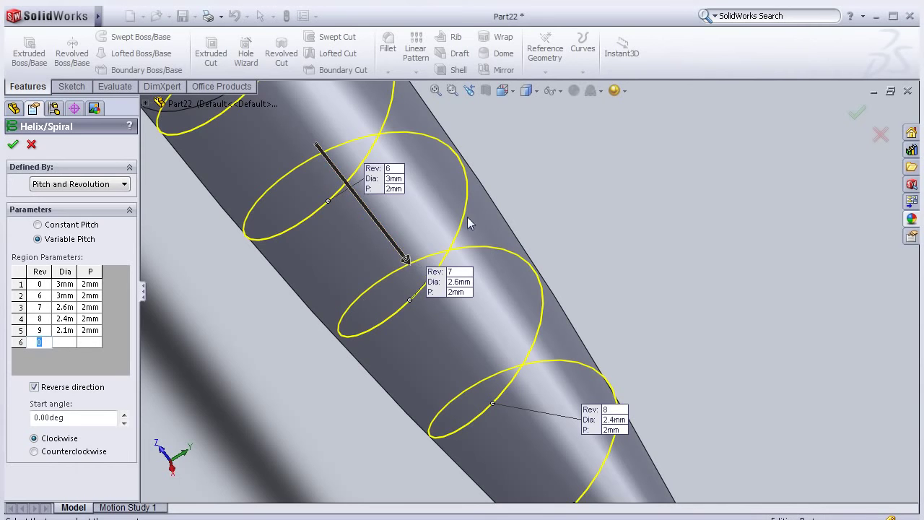
scroll(551, 248, up, 2)
scroll(570, 252, up, 1)
middle_drag(574, 265, 584, 322)
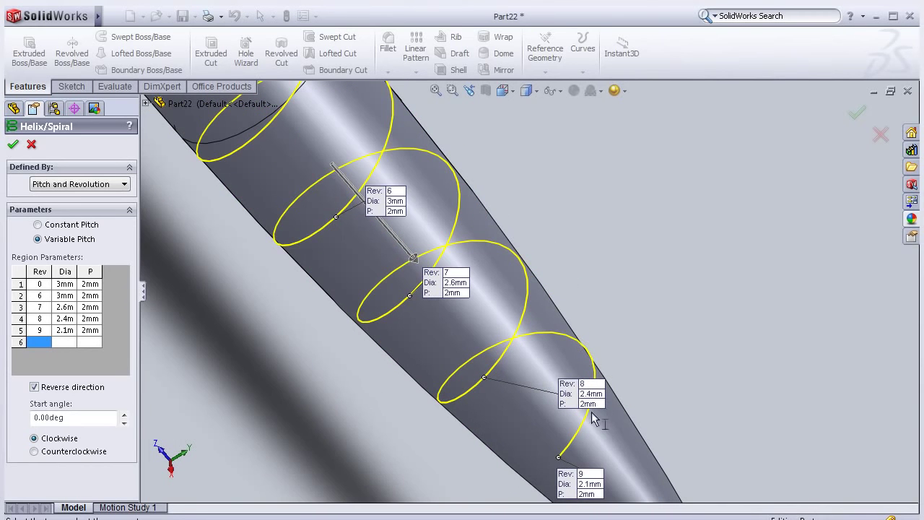
click(65, 330)
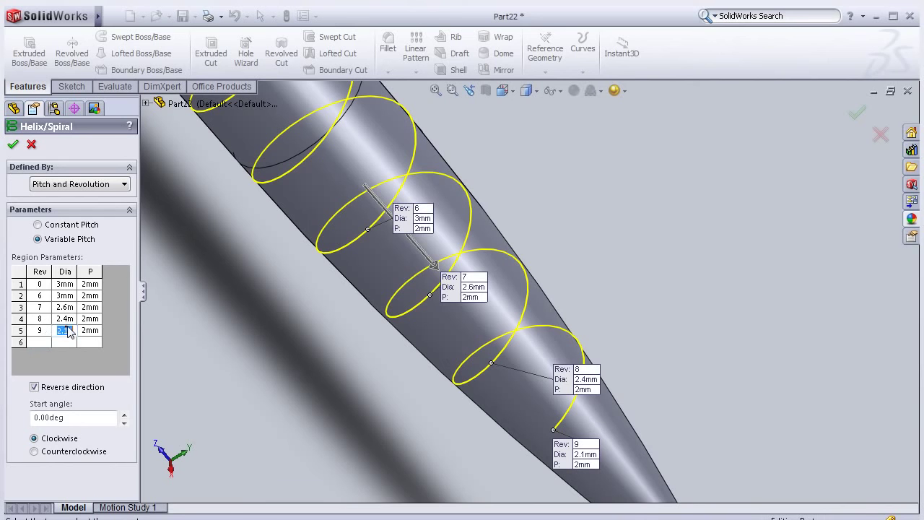
text(2)
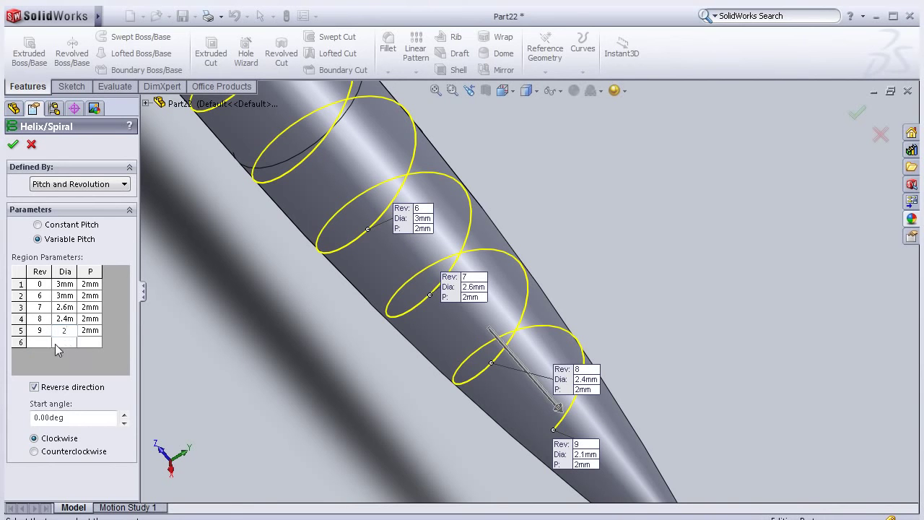
- Add region 6 at revolution 10 with 1 mm diameter and 2 mm pitch
click(39, 342)
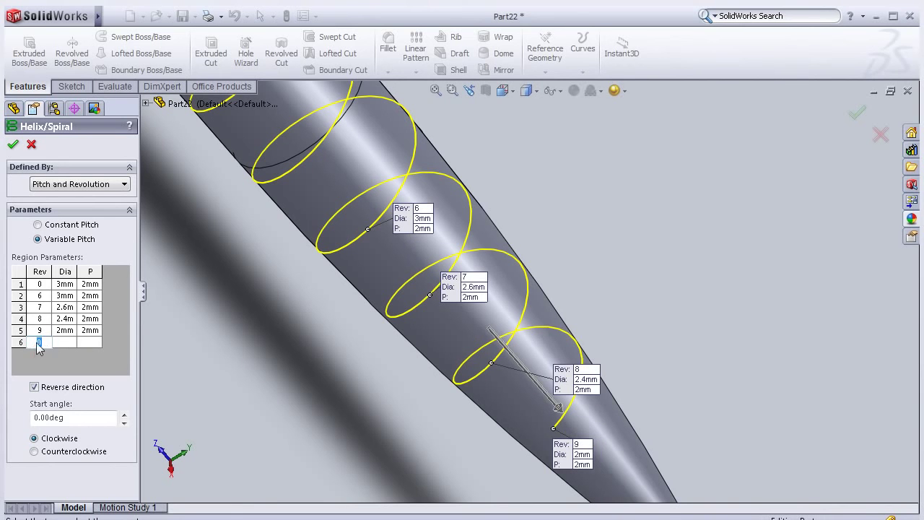
text(10)
click(64, 342)
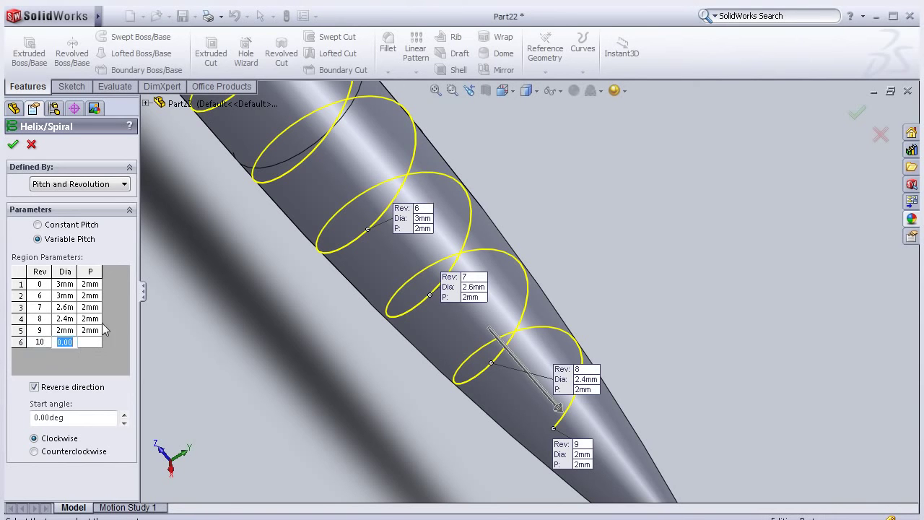
text(1)
click(96, 344)
text(2)
key(Return)
scroll(207, 365, up, 2)
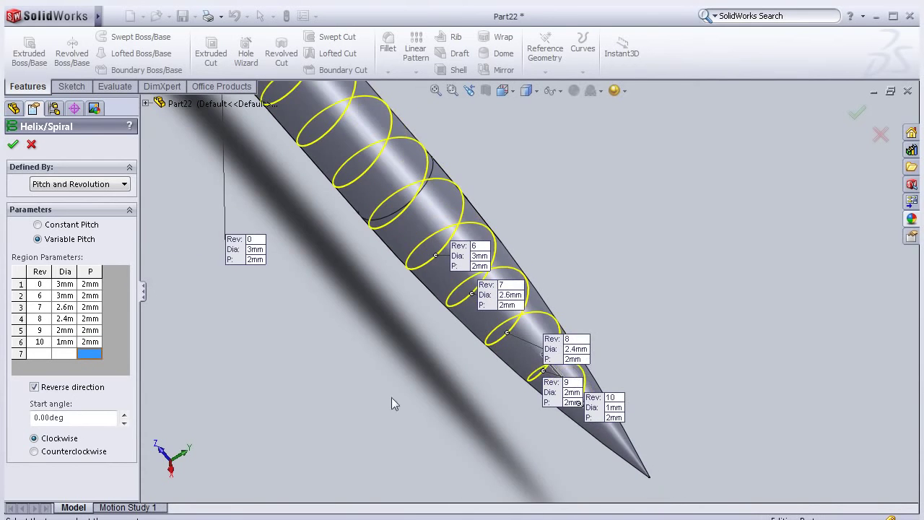
middle_drag(647, 312, 465, 414)
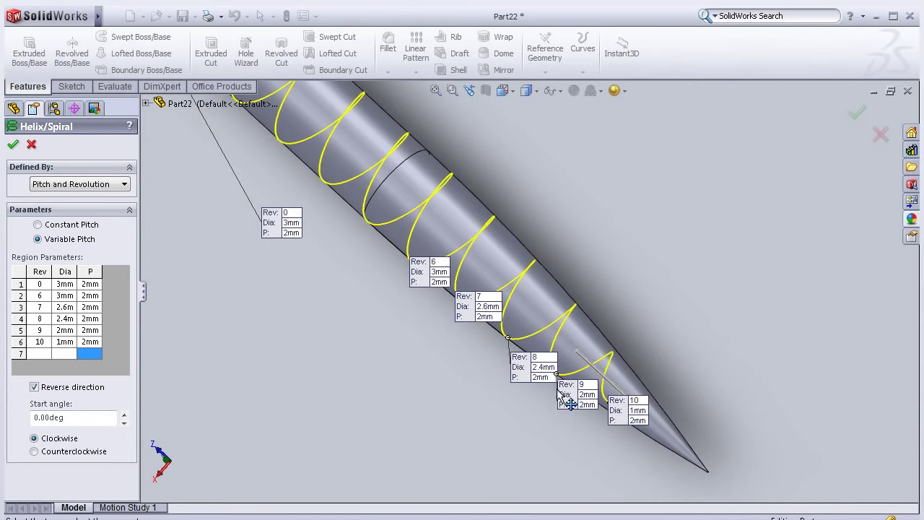
- Add a final helix region at revolution 11 with a 2 mm pitch
click(42, 355)
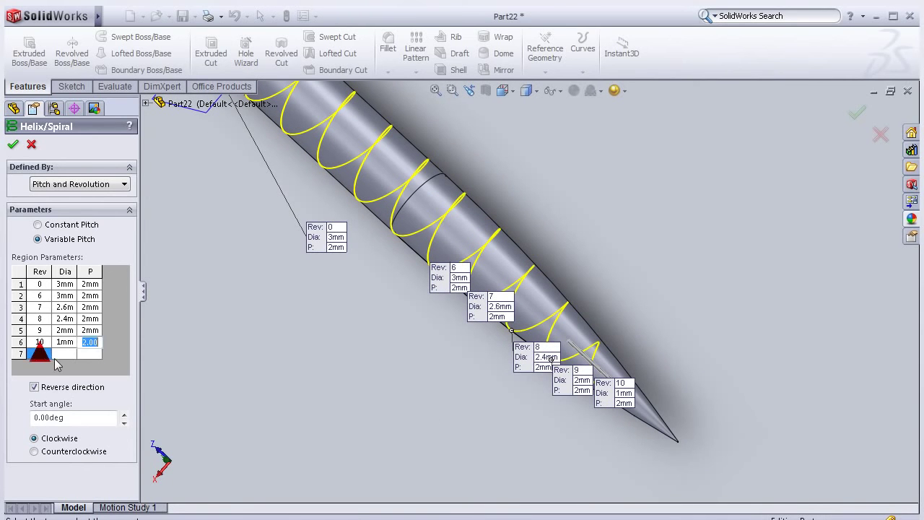
click(40, 354)
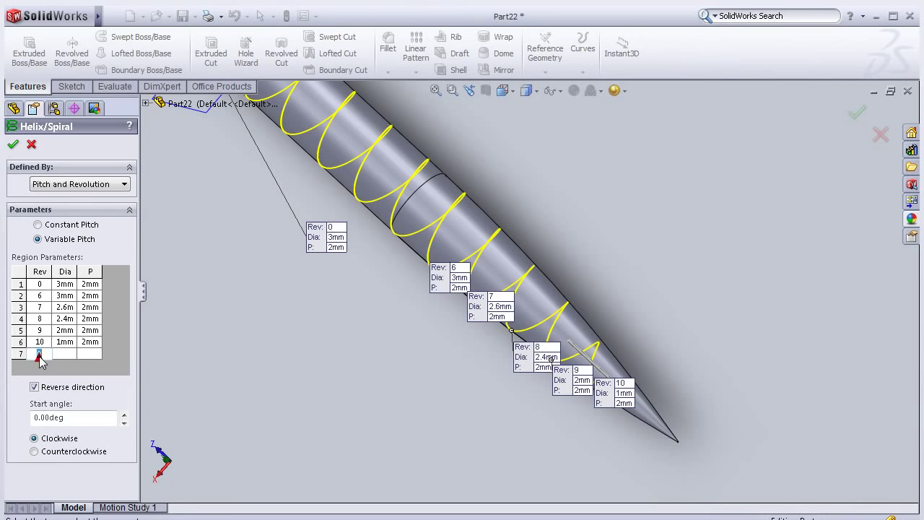
text(11)
key(Tab)
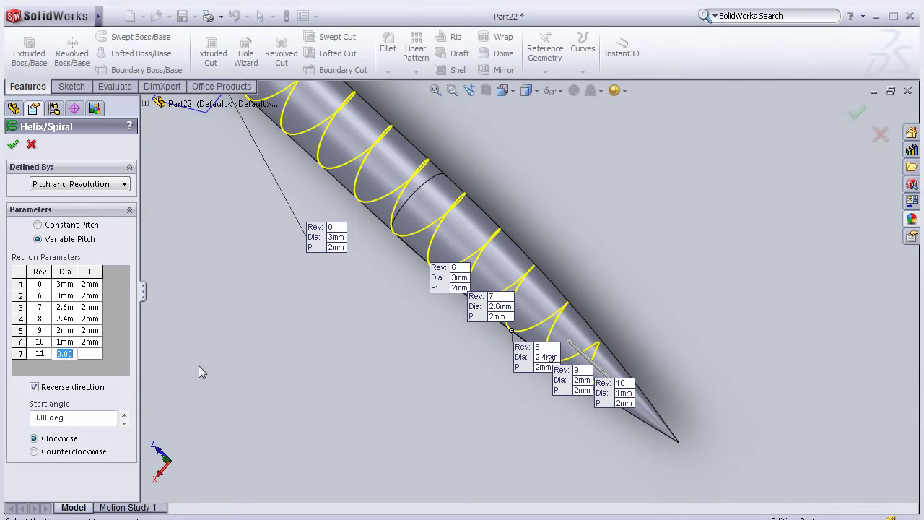
text(0.)
click(89, 354)
text(2)
key(Return)
- Settle the last region's diameter at 0.7 mm and accept the helix
mouse_move(677, 287)
middle_down()
mouse_move(389, 389)
mouse_move(528, 390)
middle_up()
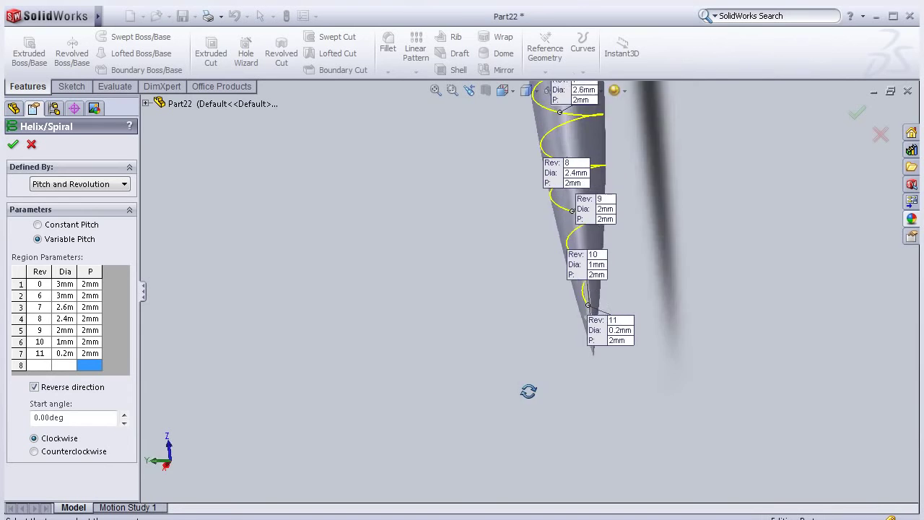
middle_drag(528, 390, 495, 298)
click(64, 353)
text(0.)
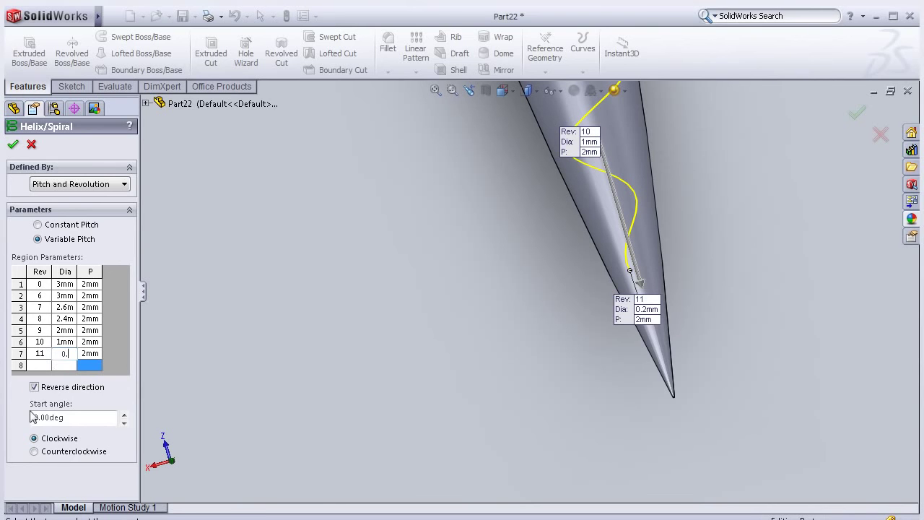
text(5)
click(66, 364)
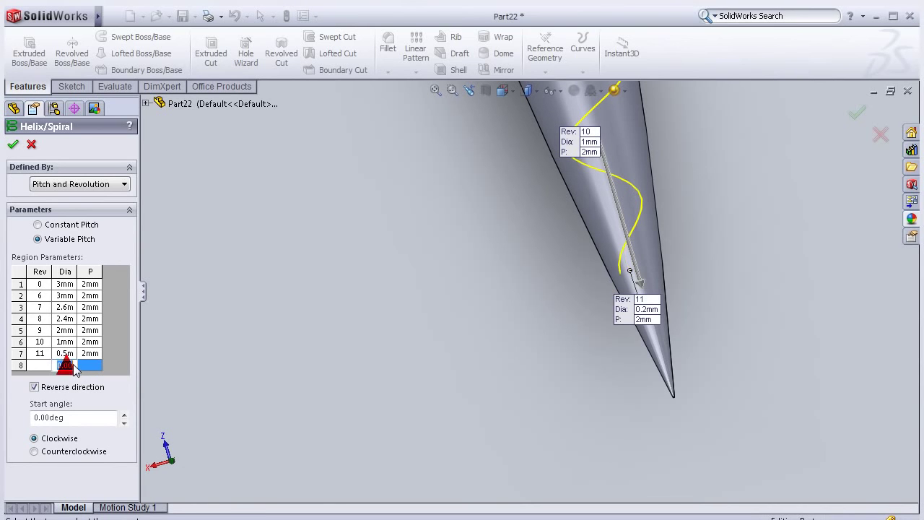
click(65, 353)
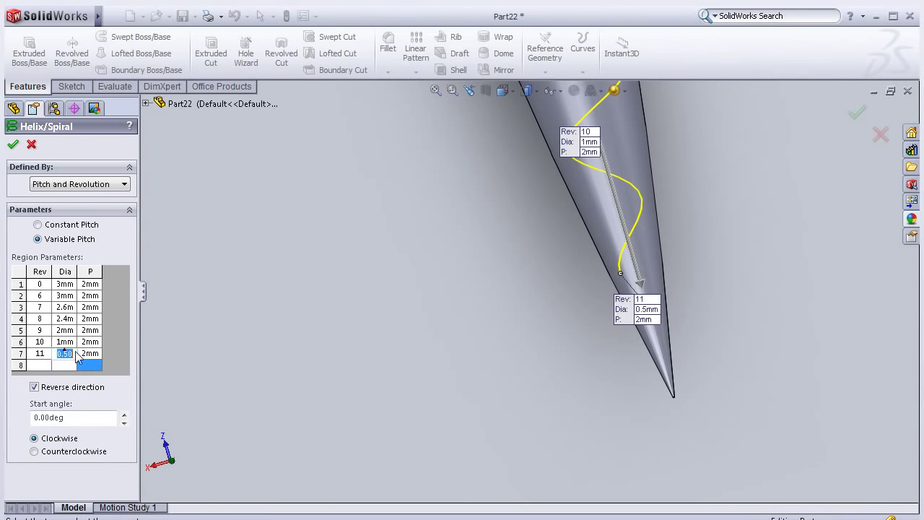
text(0.)
text(7)
key(Return)
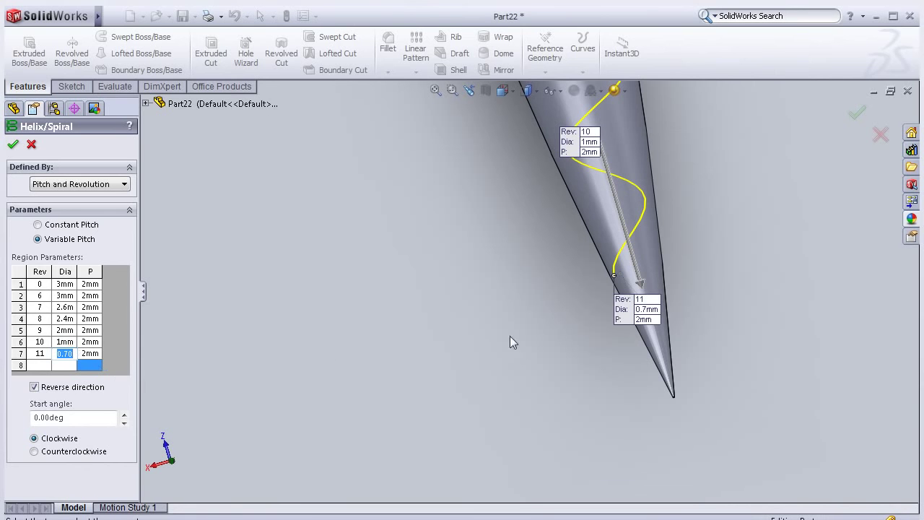
mouse_move(510, 293)
middle_down()
mouse_move(543, 246)
mouse_move(475, 273)
mouse_move(523, 274)
mouse_move(563, 221)
mouse_move(549, 216)
middle_up()
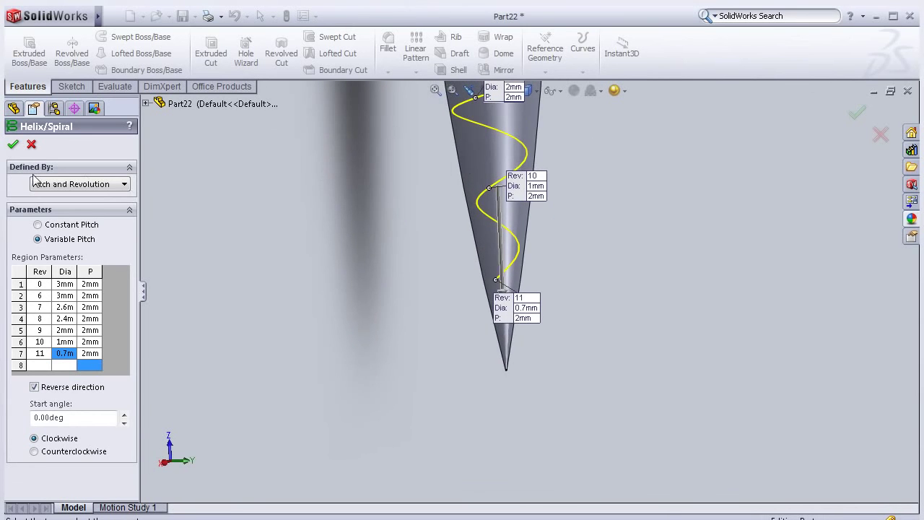
click(13, 144)
mouse_move(516, 336)
middle_down()
mouse_move(566, 268)
mouse_move(491, 284)
mouse_move(508, 278)
mouse_move(534, 214)
mouse_move(571, 188)
mouse_move(635, 208)
mouse_move(704, 194)
mouse_move(647, 238)
middle_up()
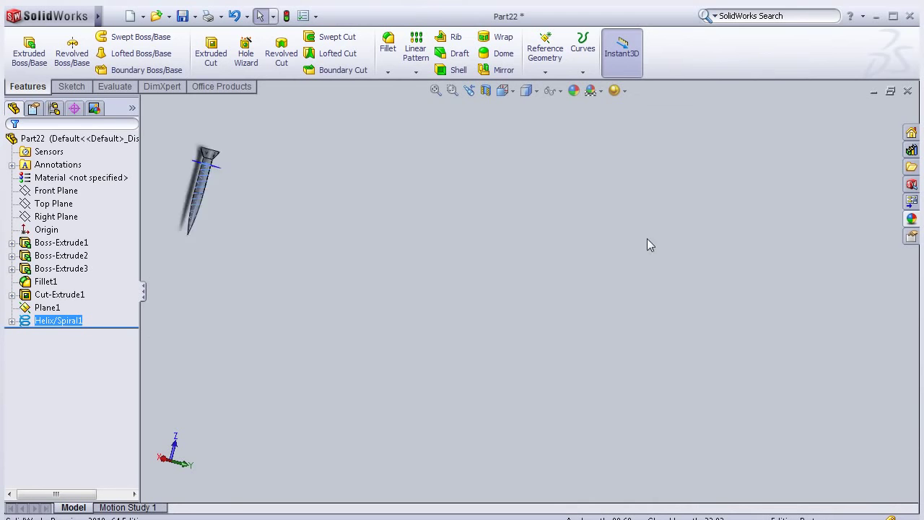
- Open a sketch on the Top Plane, view it Normal To, and zoom toward the tip
click(436, 90)
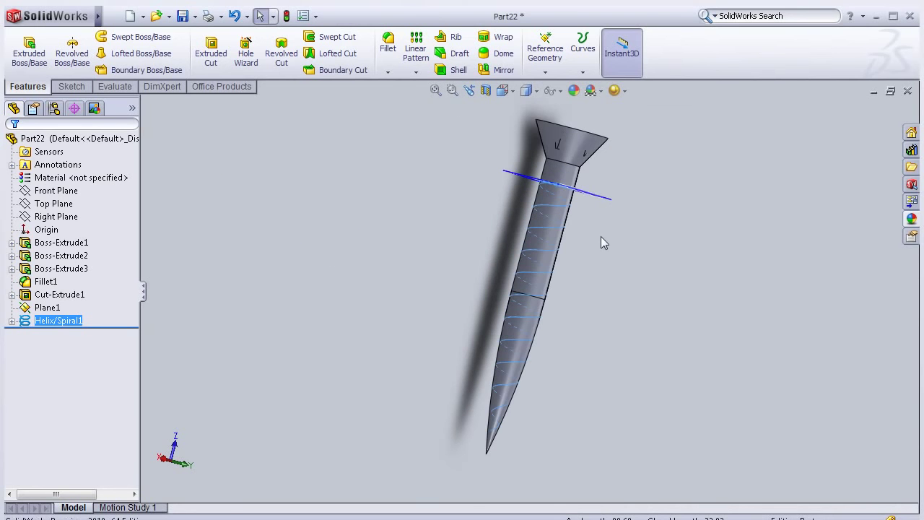
scroll(581, 323, down, 2)
scroll(329, 355, down, 2)
mouse_move(329, 356)
middle_down()
mouse_move(361, 396)
mouse_move(395, 386)
mouse_move(373, 365)
middle_up()
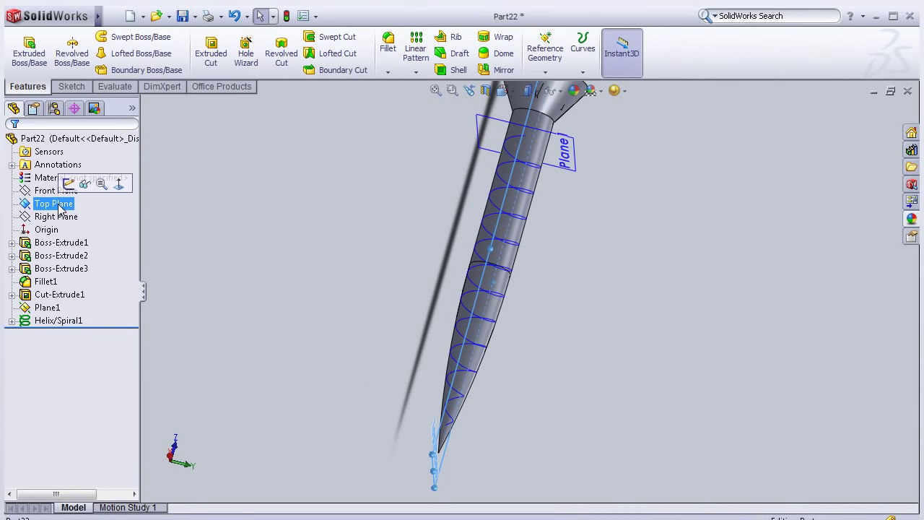
click(69, 183)
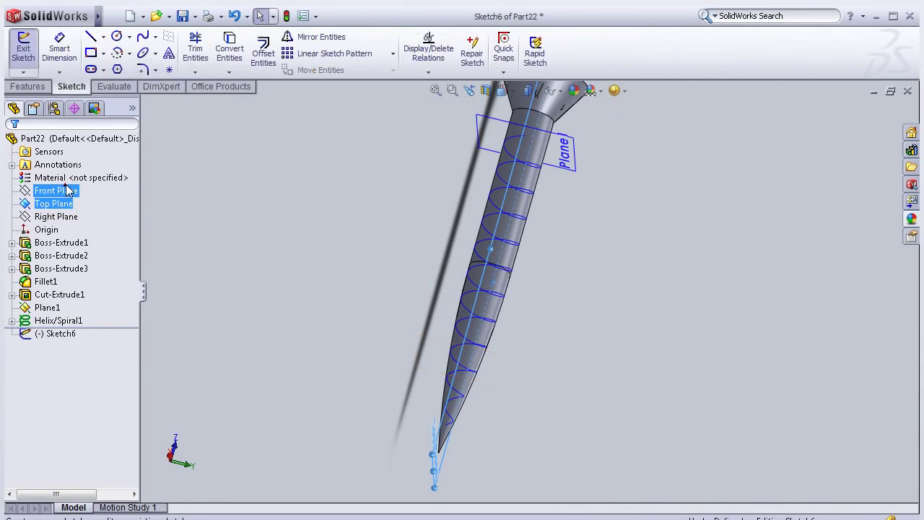
key(space)
click(233, 296)
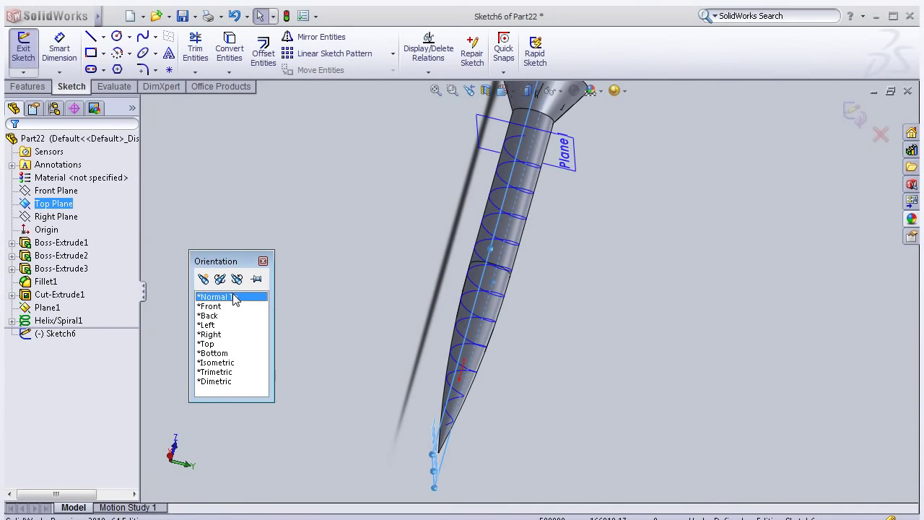
scroll(538, 172, down, 2)
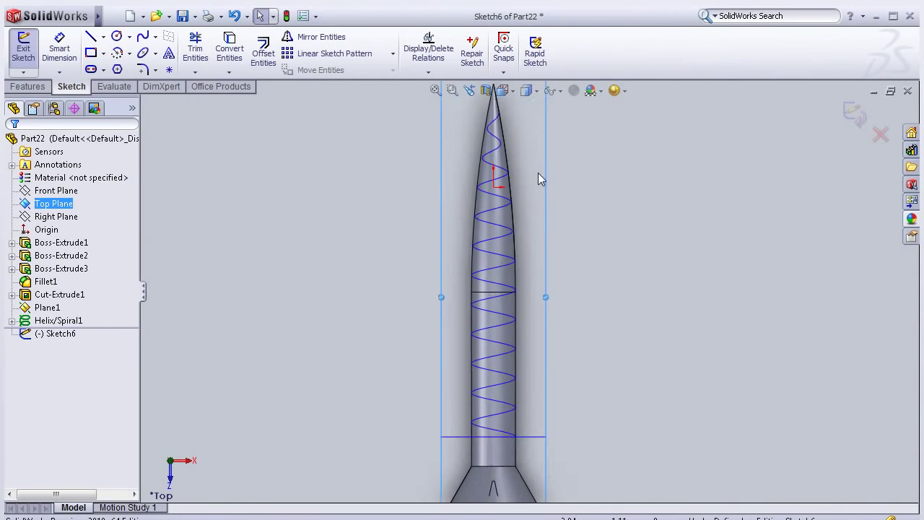
scroll(512, 160, down, 2)
scroll(491, 124, down, 1)
- Draw a closed three-line triangle from the helix end, its vertical side on the cone edge
scroll(495, 119, down, 1)
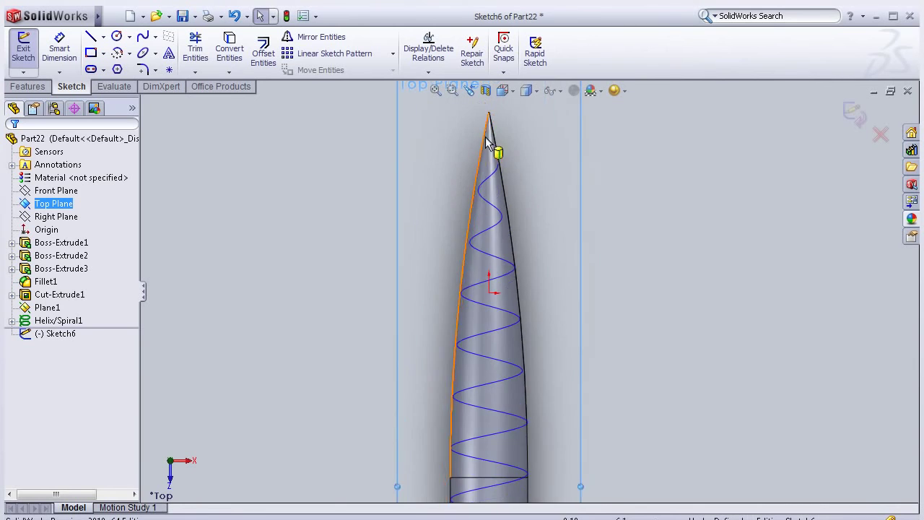
scroll(506, 159, down, 1)
scroll(515, 177, down, 1)
scroll(514, 173, down, 2)
click(91, 36)
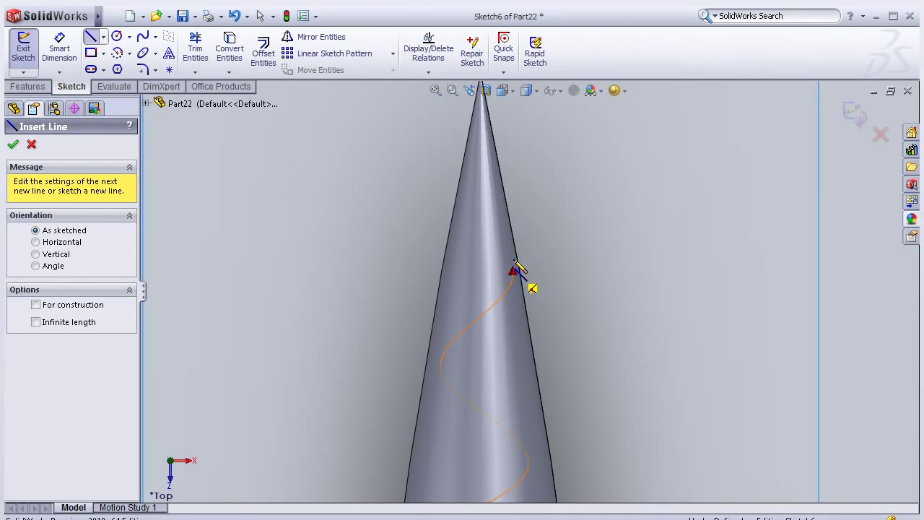
click(513, 272)
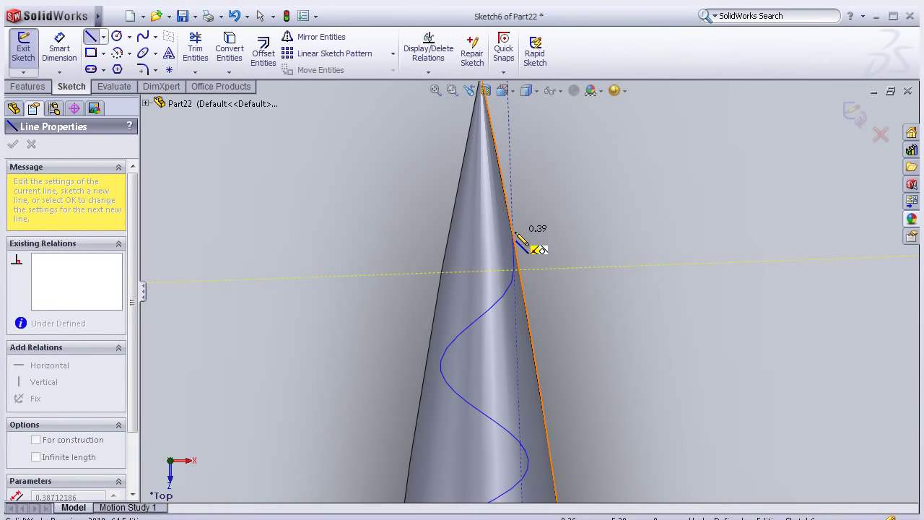
click(515, 239)
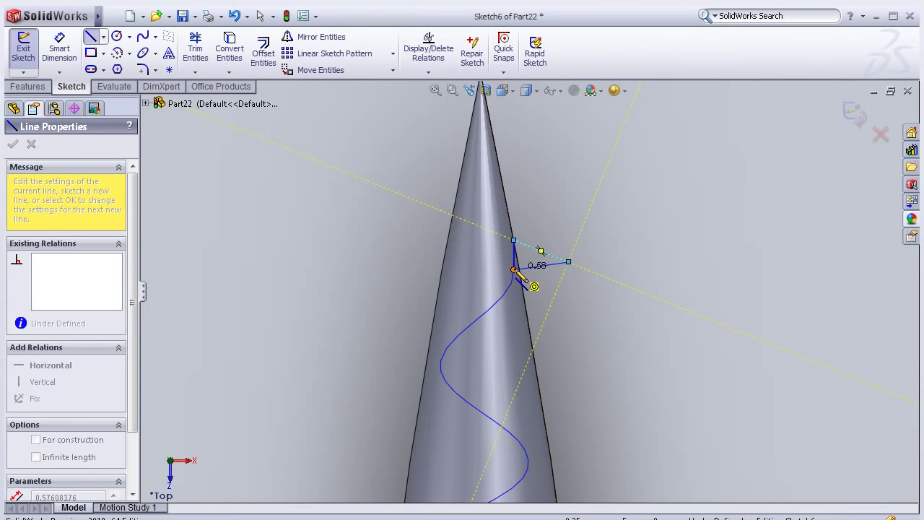
click(569, 262)
click(514, 270)
key(Escape)
scroll(547, 267, down, 2)
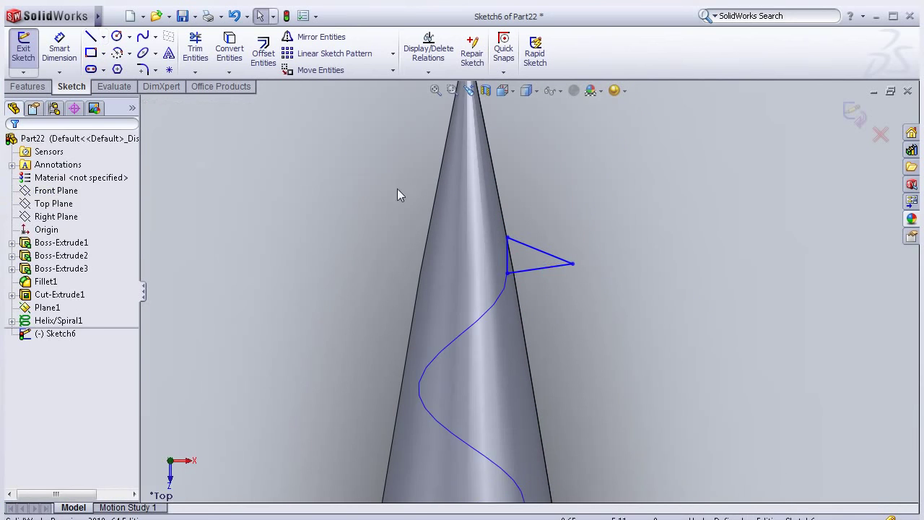
click(60, 51)
- Dimension the triangle's vertical edge to 0.600 and its depth to 0.750
click(501, 260)
click(378, 268)
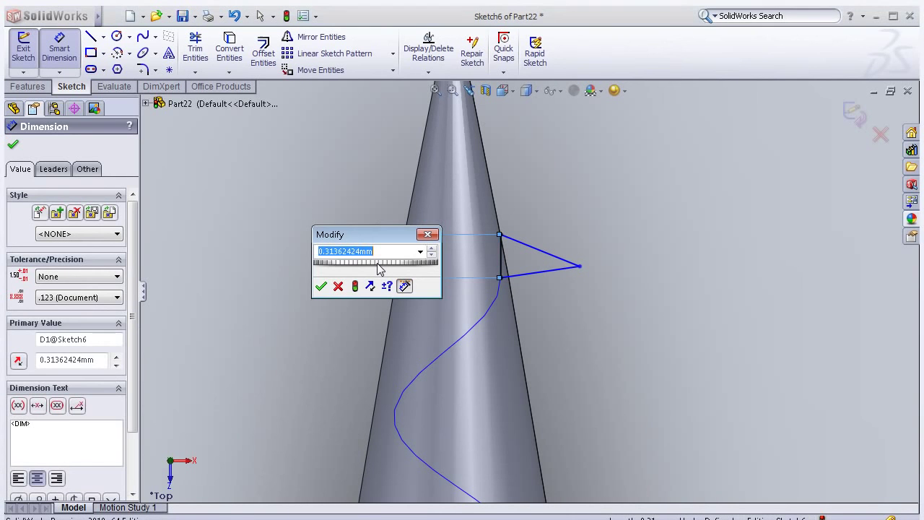
text(0.6)
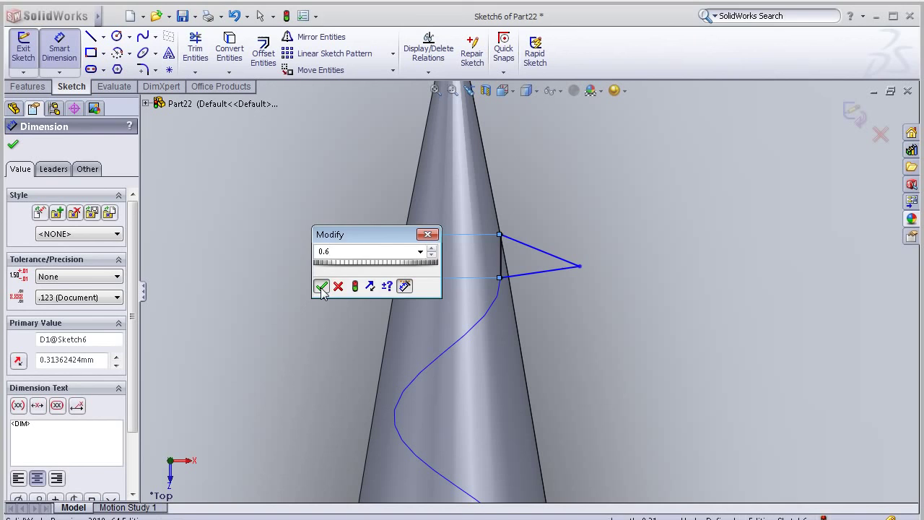
click(320, 286)
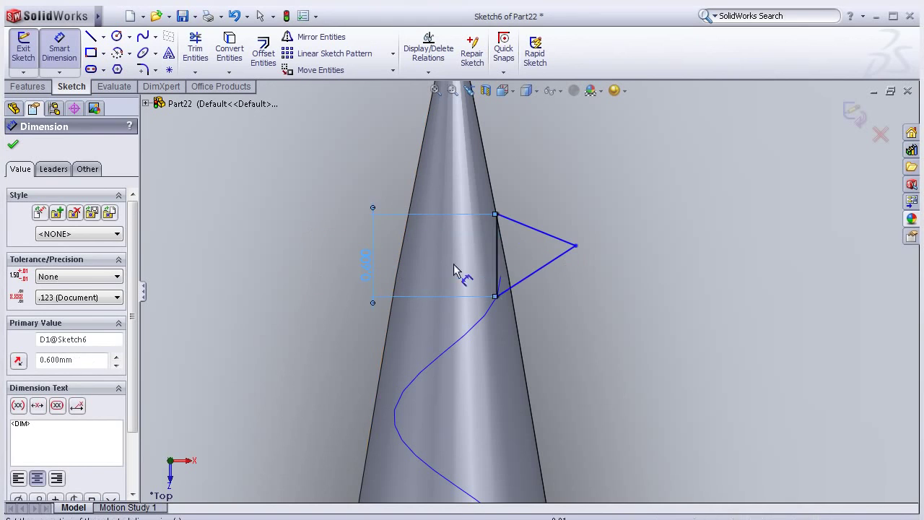
click(497, 252)
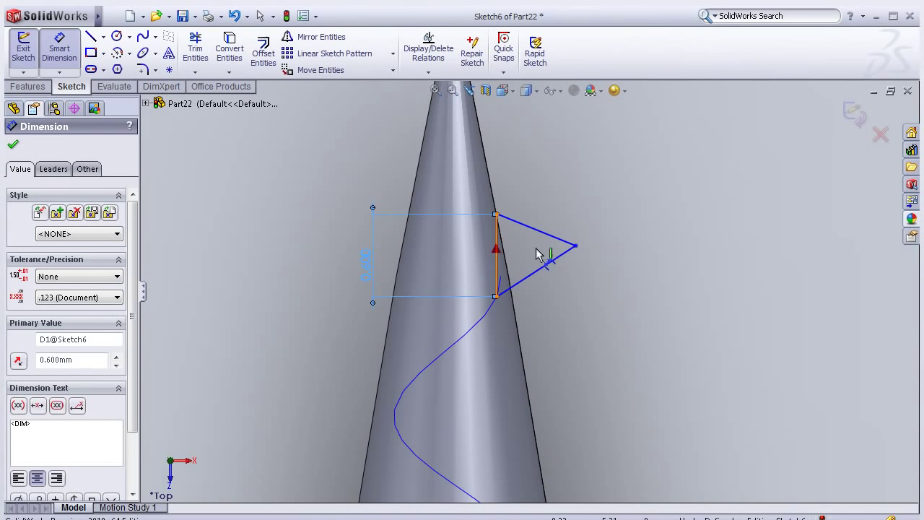
click(575, 246)
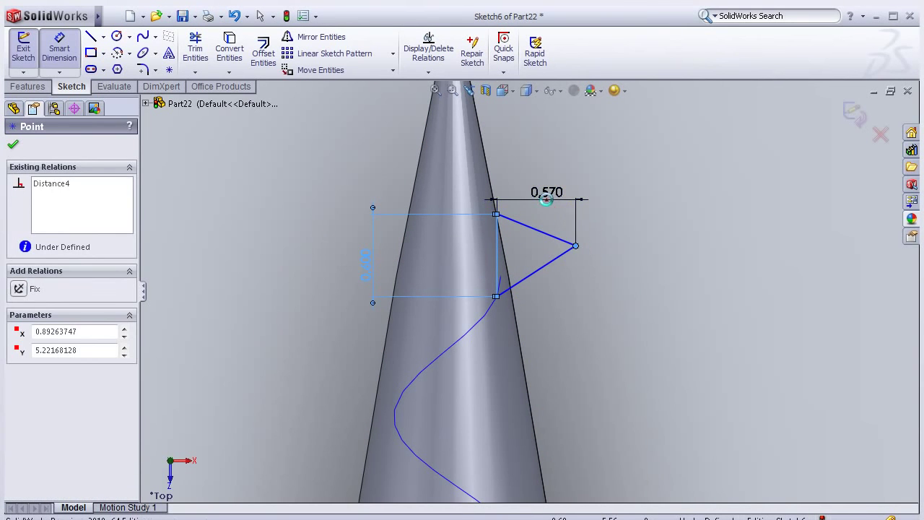
click(547, 199)
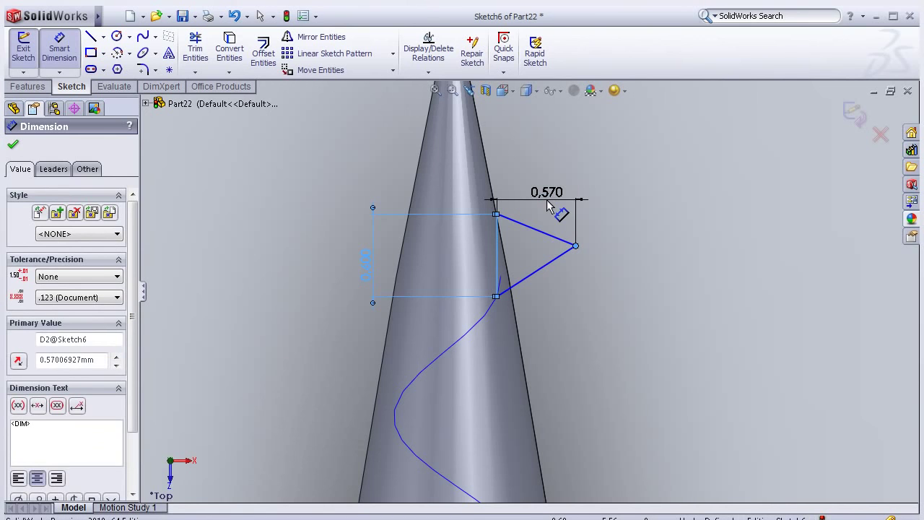
text(0.75)
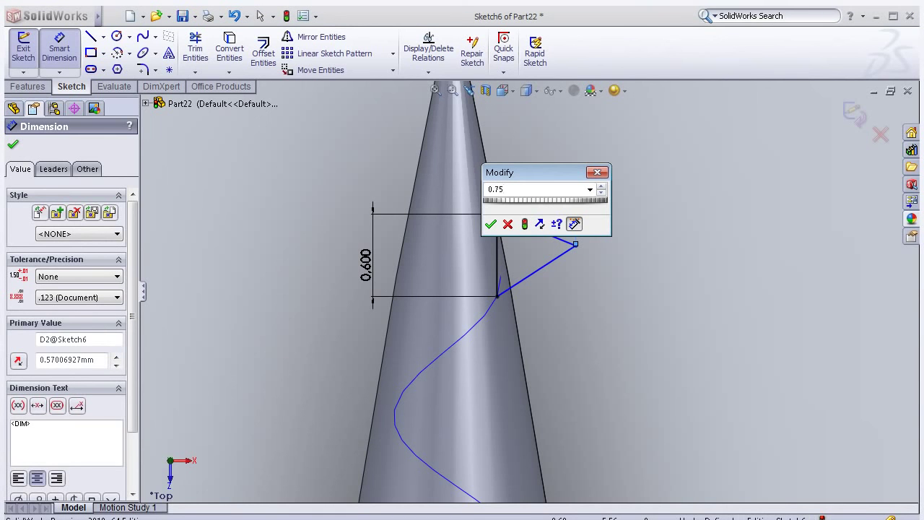
click(494, 224)
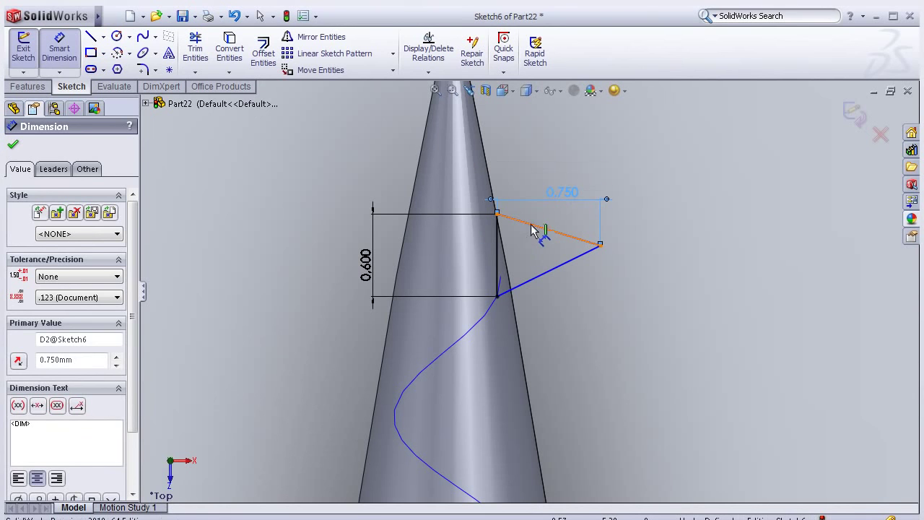
- Add an Equal relation between the triangle's two slanted edges
click(534, 235)
key(Escape)
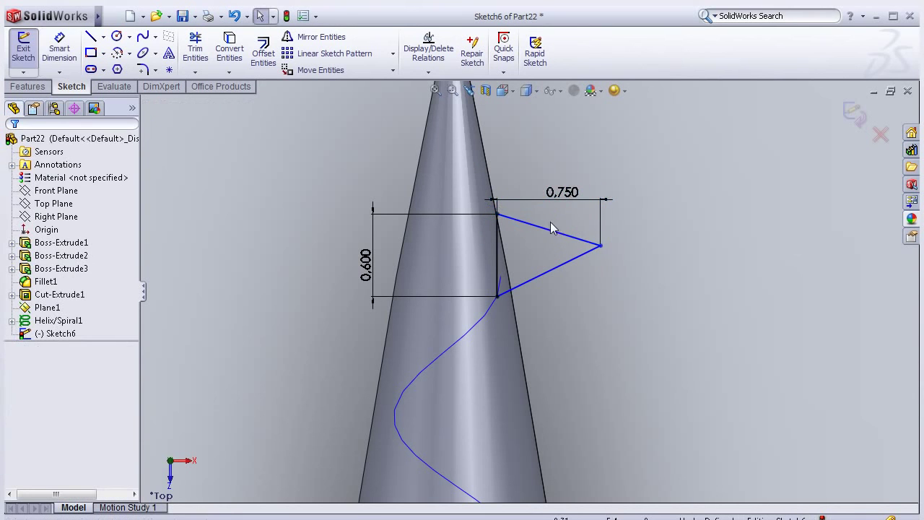
click(556, 243)
ctrl+click(562, 265)
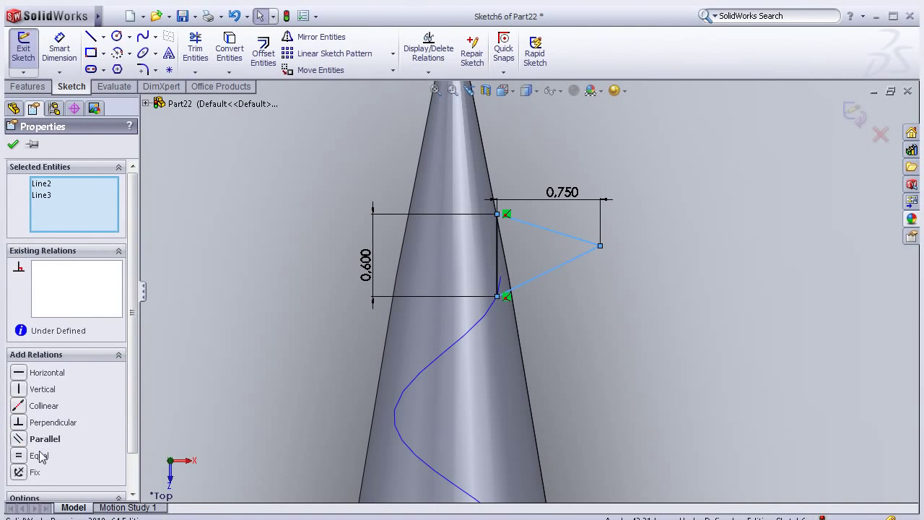
click(39, 456)
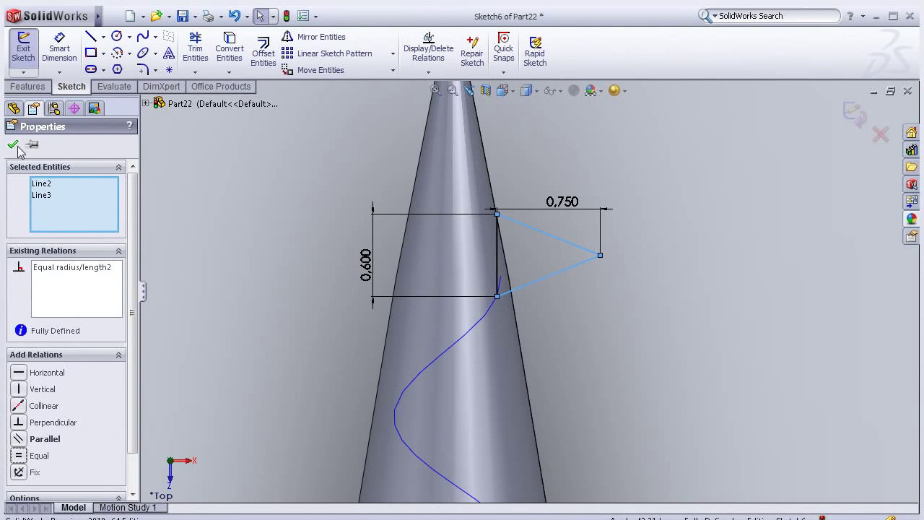
click(12, 144)
- Exit the triangle sketch and rotate the view to show the helix on the cone
scroll(442, 243, up, 2)
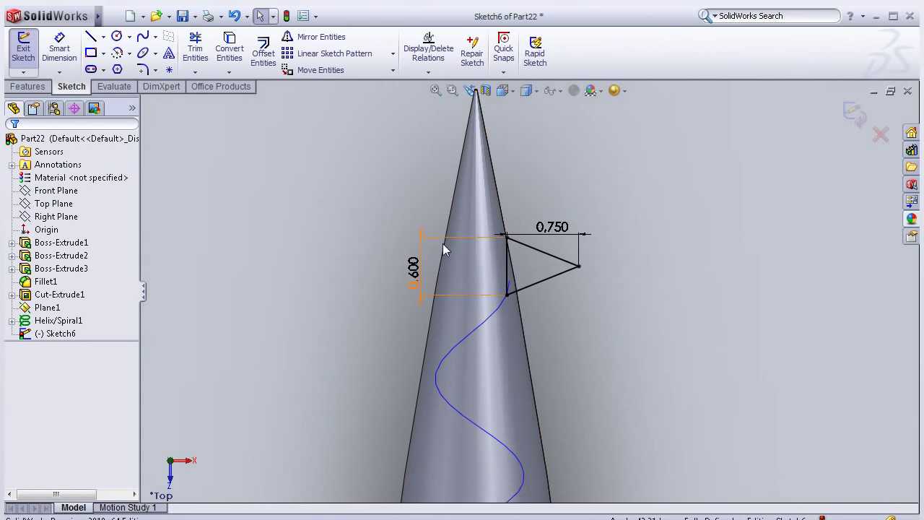
scroll(540, 253, up, 1)
scroll(546, 248, down, 1)
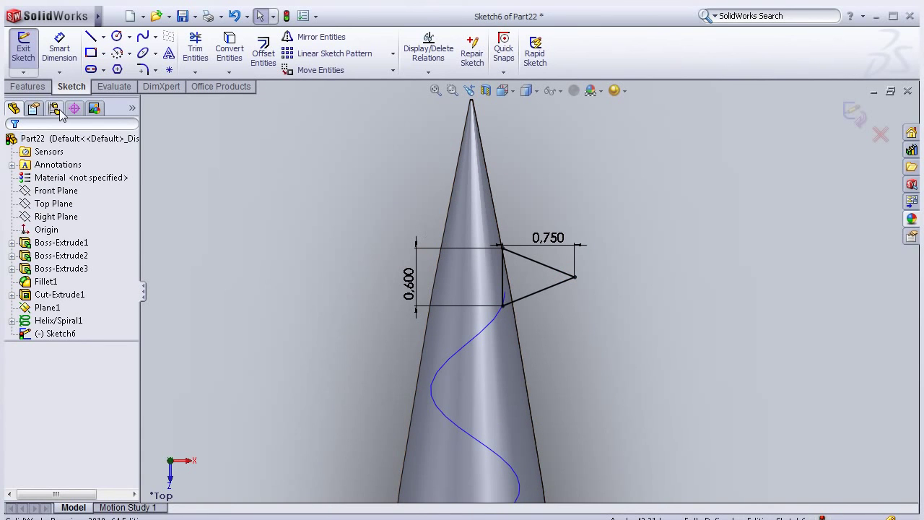
click(852, 115)
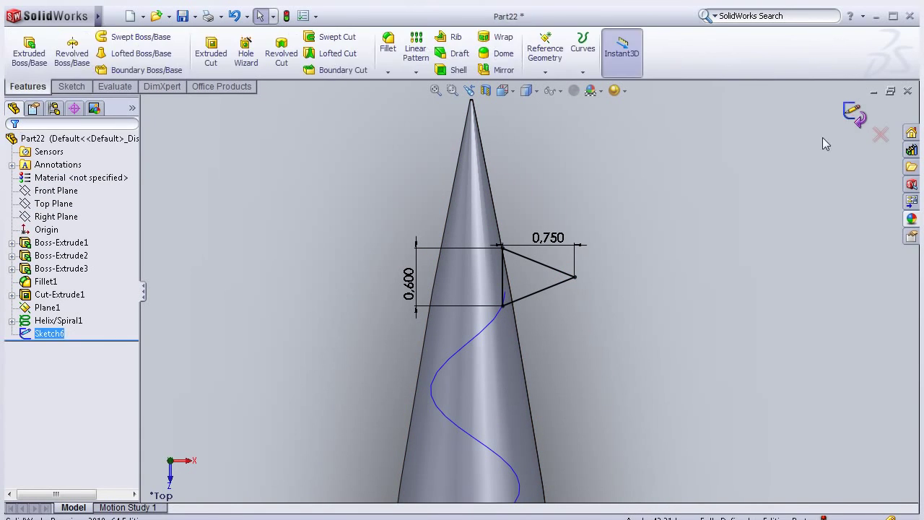
middle_drag(647, 180, 634, 230)
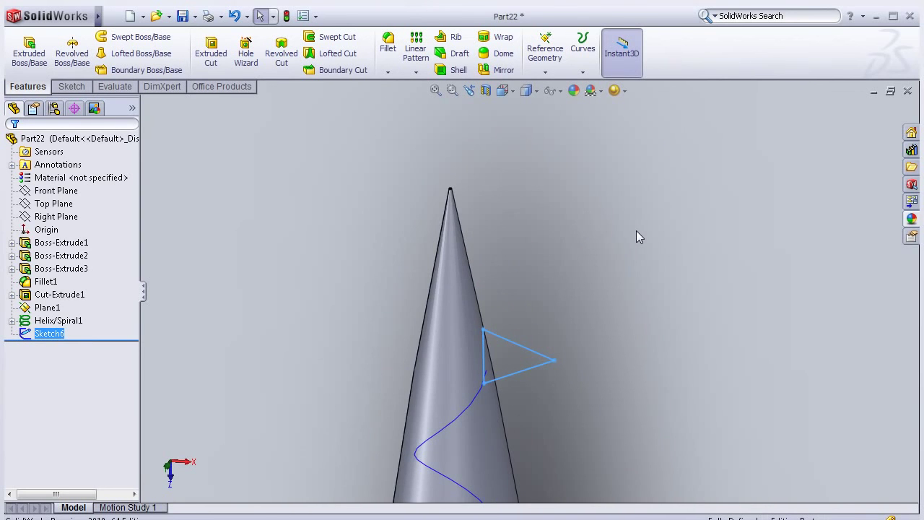
key(Up)
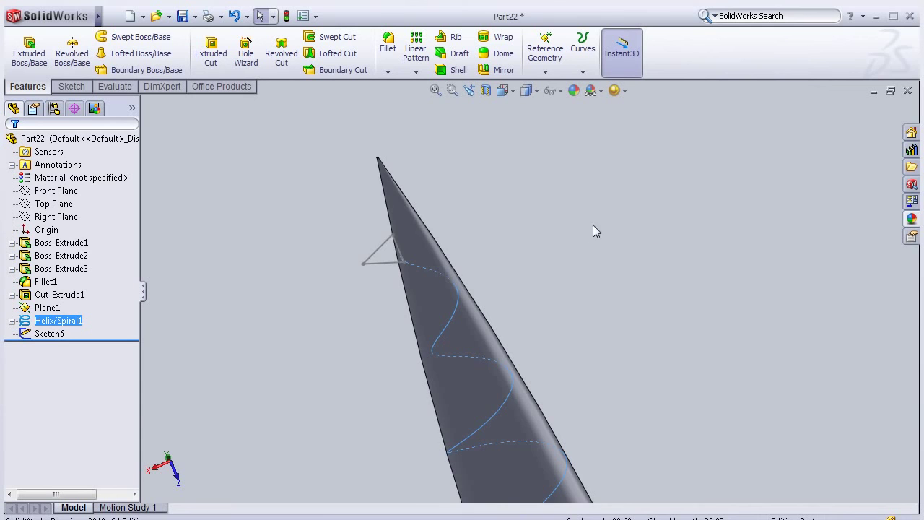
key(Up)
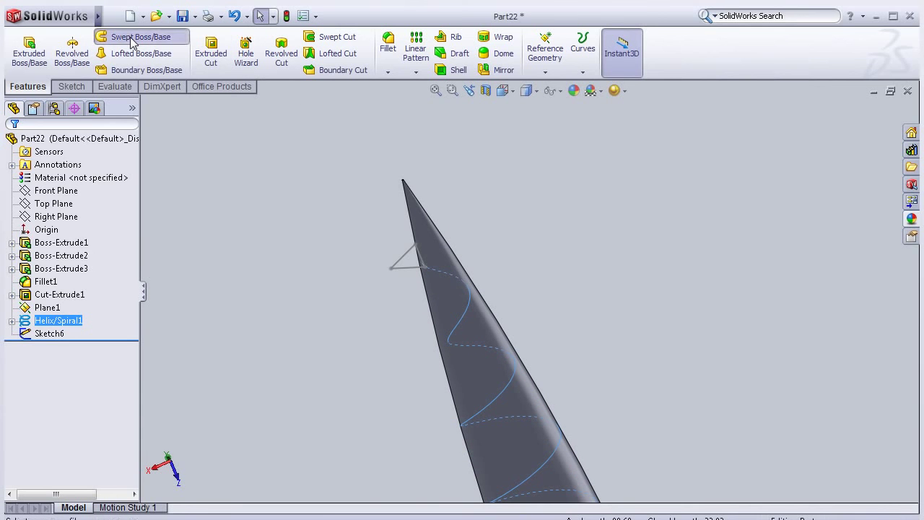
- Try sweeping Sketch6 along Helix/Spiral1, then cancel after the zero-thickness error
click(131, 40)
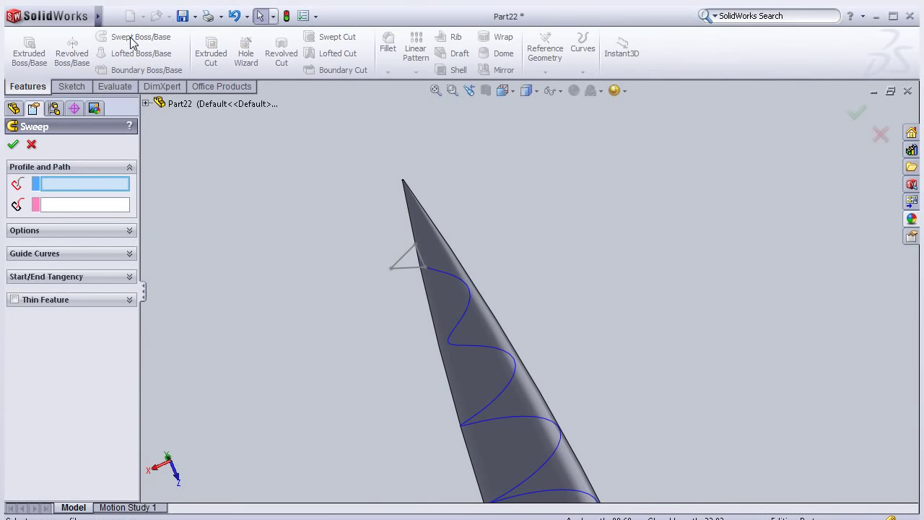
click(145, 104)
click(200, 298)
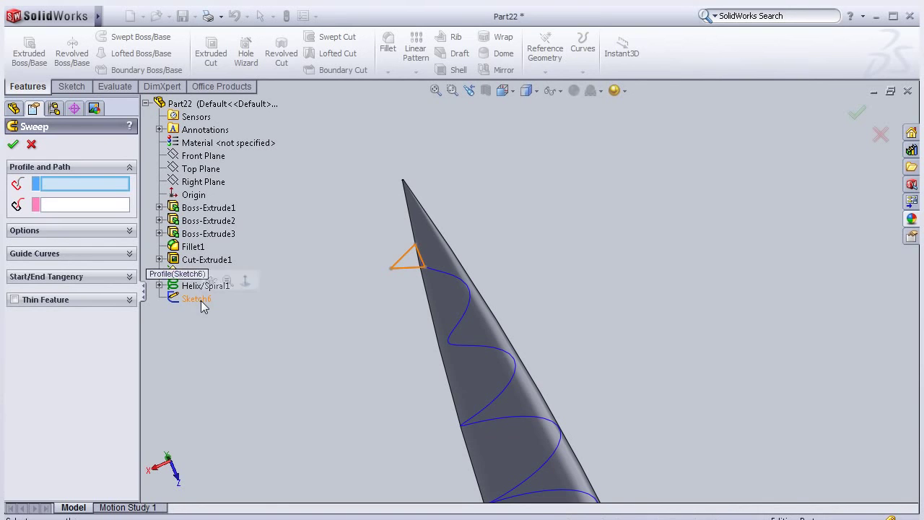
click(454, 324)
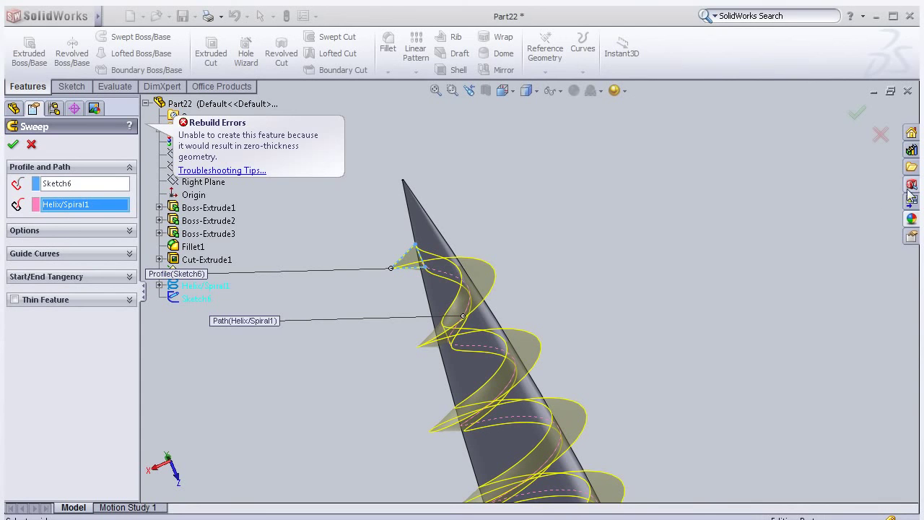
click(880, 134)
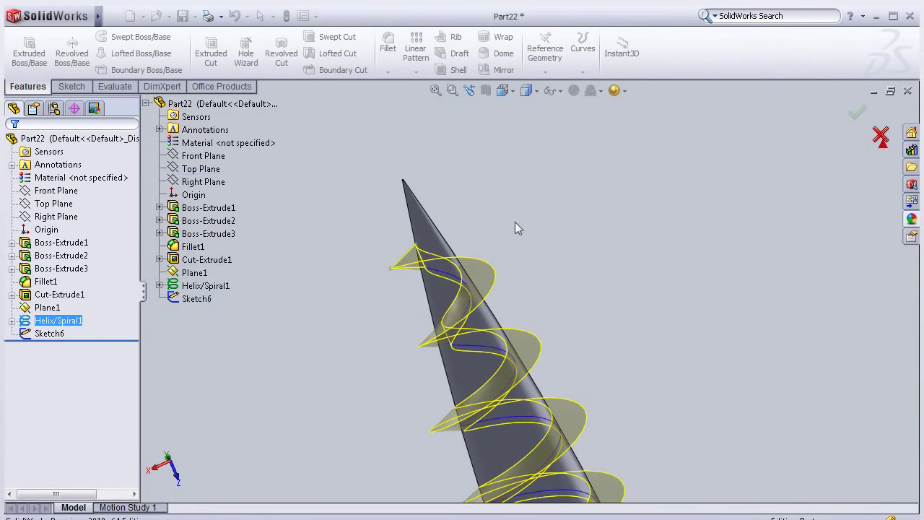
- Edit Helix/Spiral1 so its revolution-11 diameter becomes 1 mm instead of 0.7 mm
click(49, 333)
click(40, 291)
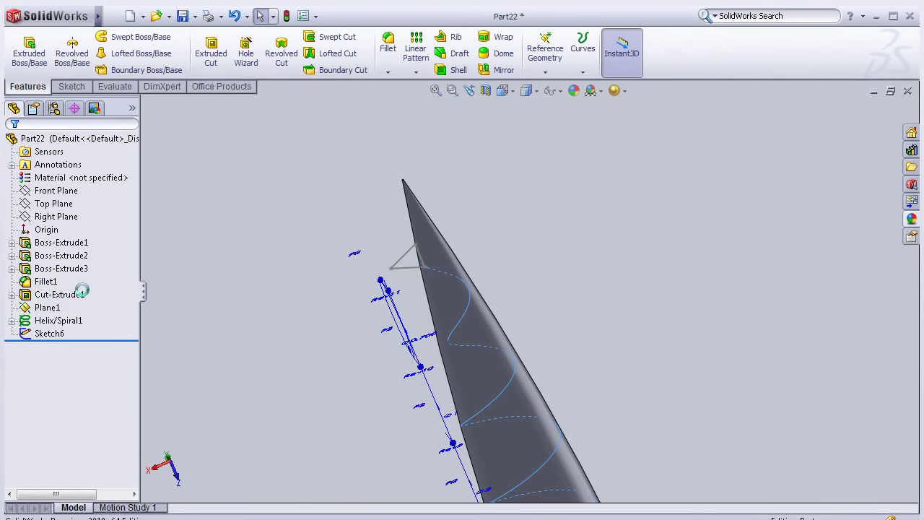
click(79, 288)
click(64, 353)
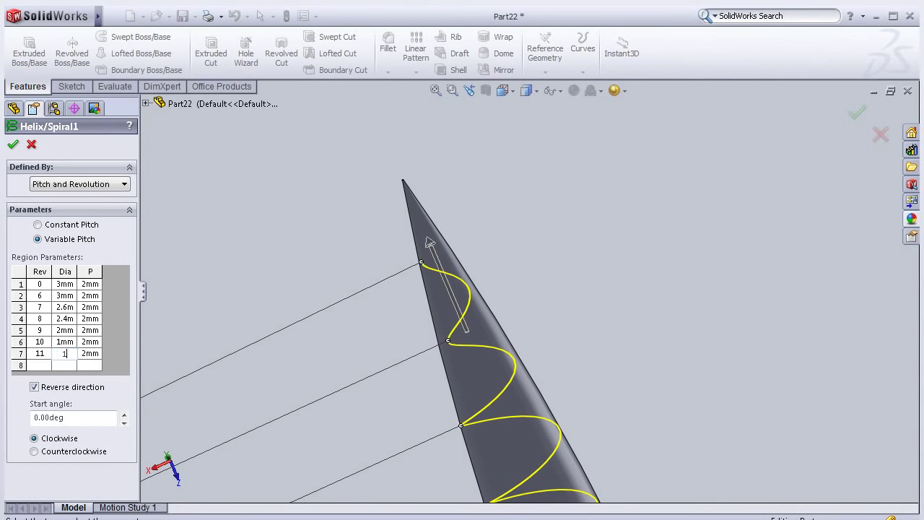
click(22, 354)
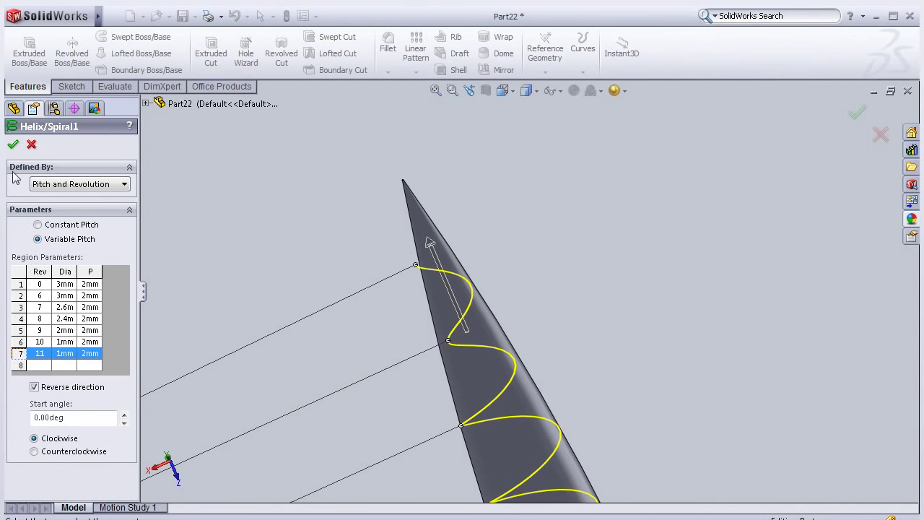
click(13, 144)
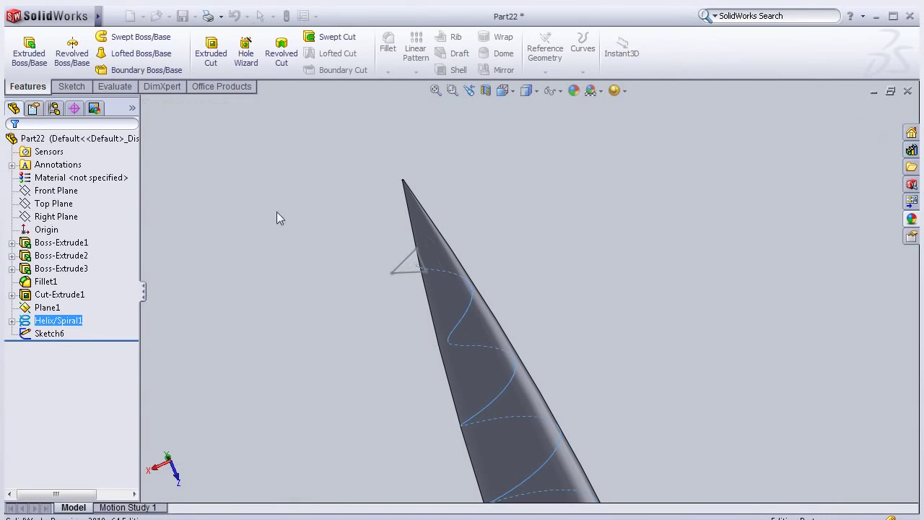
- Sweep the Sketch6 triangle along Helix/Spiral1 to create the Sweep4 thread
click(134, 39)
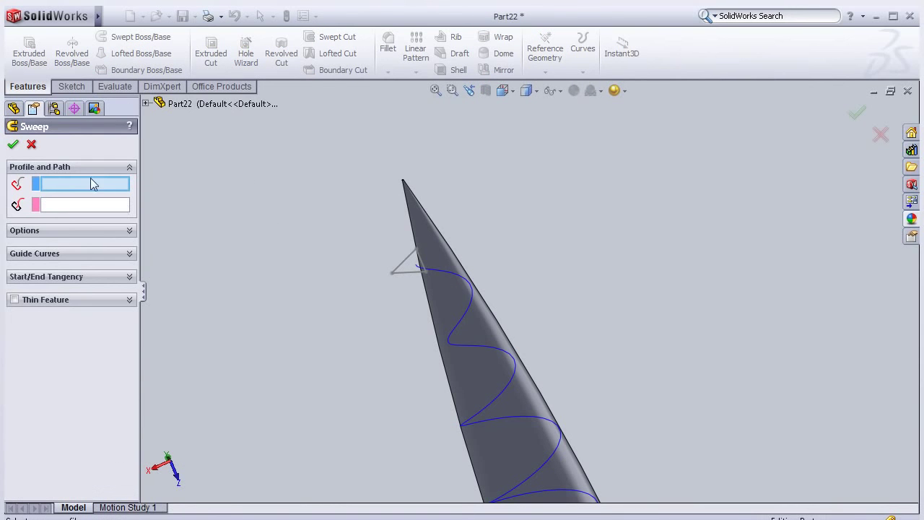
click(146, 104)
click(196, 299)
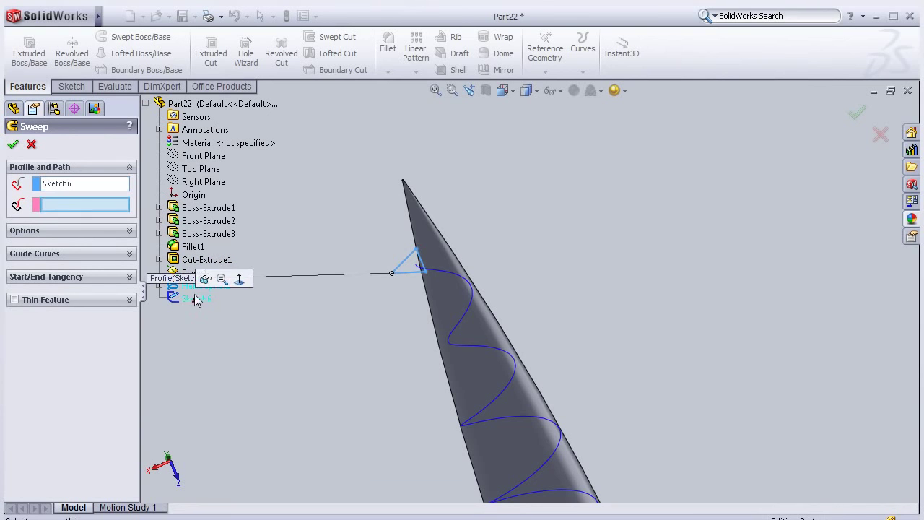
click(468, 309)
click(13, 144)
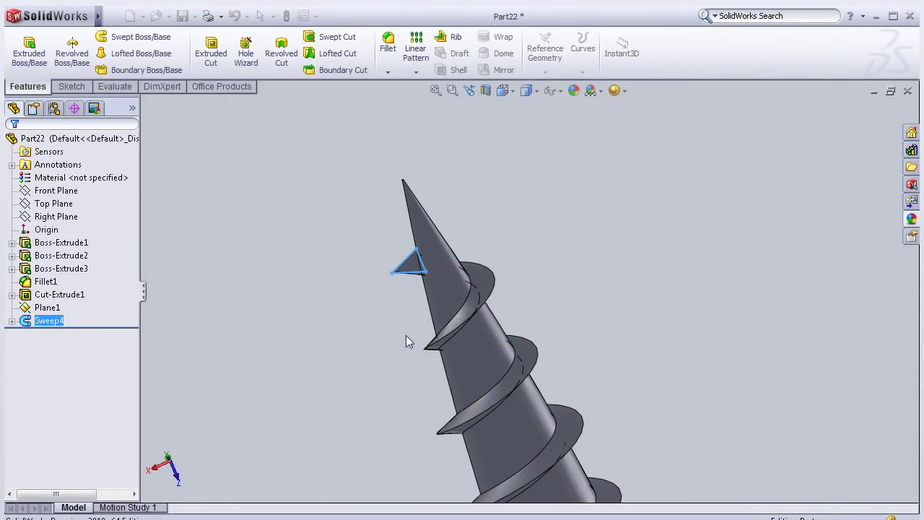
middle_drag(519, 221, 441, 272)
scroll(601, 328, up, 5)
mouse_move(585, 324)
middle_down()
mouse_move(471, 332)
mouse_move(498, 394)
middle_up()
click(47, 308)
key(Escape)
scroll(538, 381, down, 5)
mouse_move(492, 353)
middle_down()
mouse_move(500, 392)
mouse_move(450, 285)
middle_up()
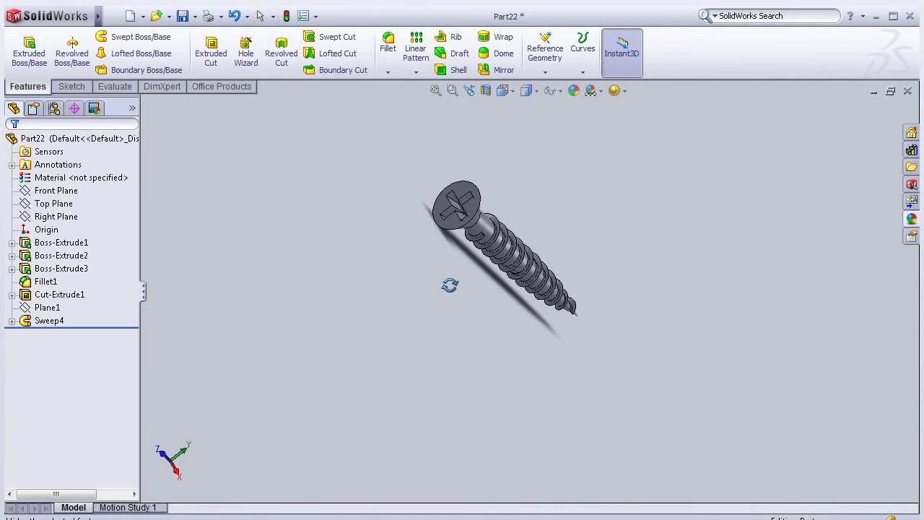
scroll(481, 253, down, 2)
scroll(509, 244, down, 3)
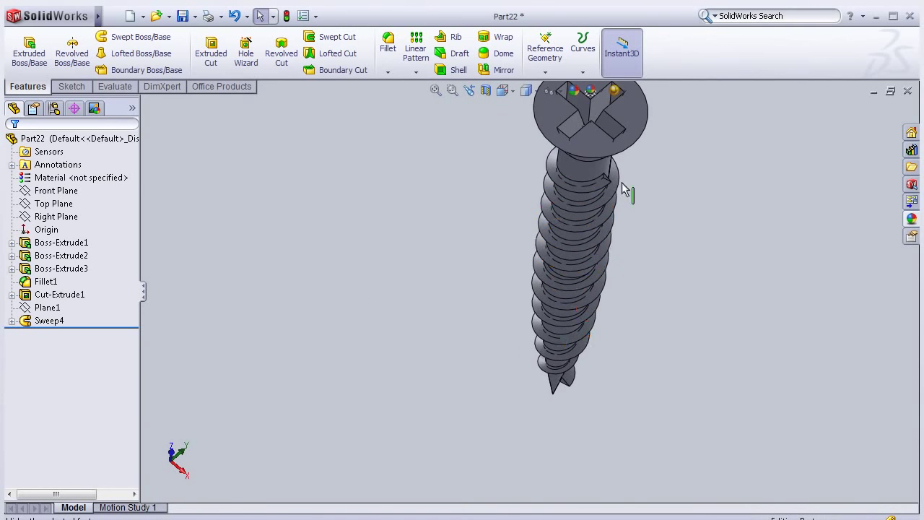
scroll(640, 192, up, 3)
mouse_move(639, 192)
middle_down()
mouse_move(552, 224)
mouse_move(454, 237)
mouse_move(400, 289)
mouse_move(330, 285)
mouse_move(324, 271)
middle_up()
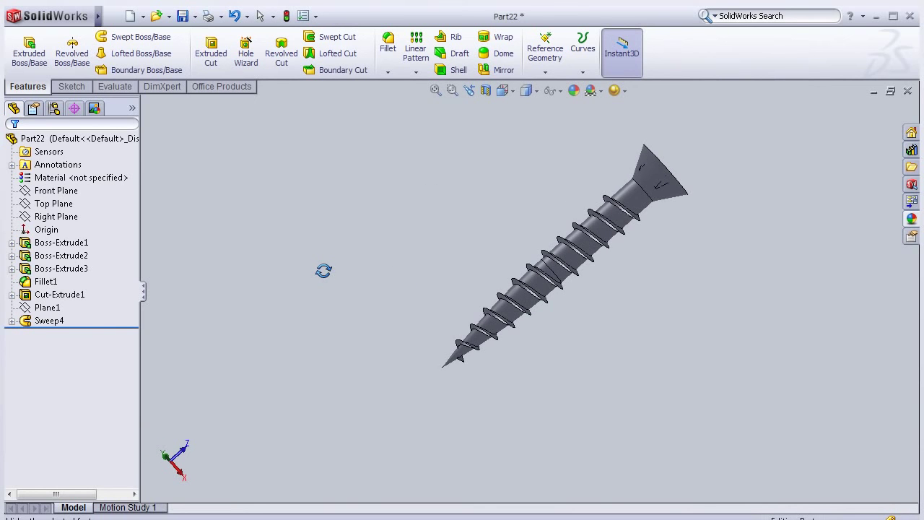
scroll(535, 248, up, 2)
mouse_move(535, 222)
middle_down()
mouse_move(512, 231)
mouse_move(533, 234)
mouse_move(450, 279)
mouse_move(423, 339)
mouse_move(425, 397)
mouse_move(450, 411)
mouse_move(532, 319)
mouse_move(640, 340)
mouse_move(574, 270)
mouse_move(547, 314)
mouse_move(553, 320)
middle_up()
scroll(520, 228, down, 2)
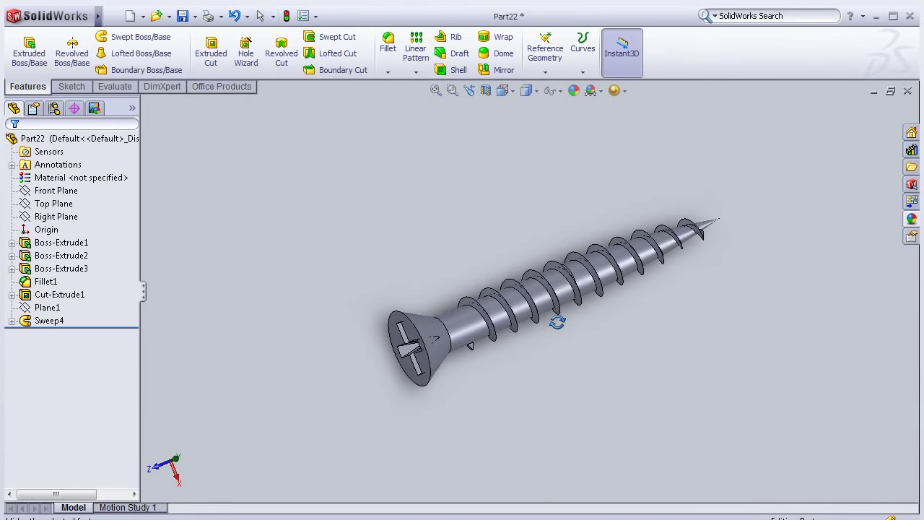
scroll(553, 320, down, 2)
middle_drag(367, 250, 378, 249)
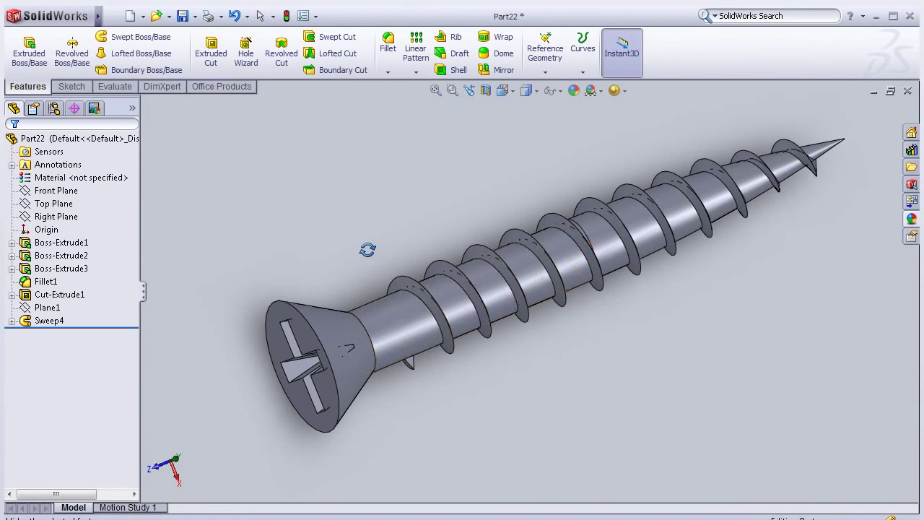
scroll(383, 283, down, 2)
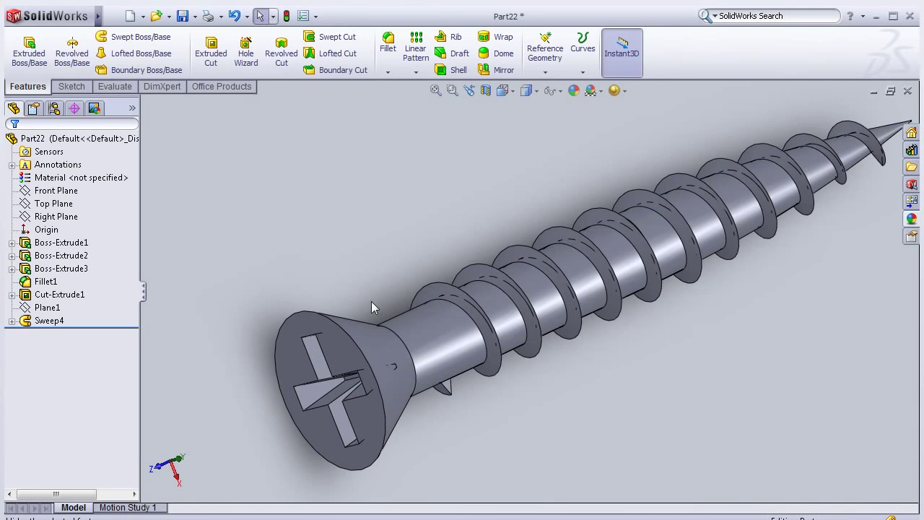
middle_drag(371, 302, 394, 293)
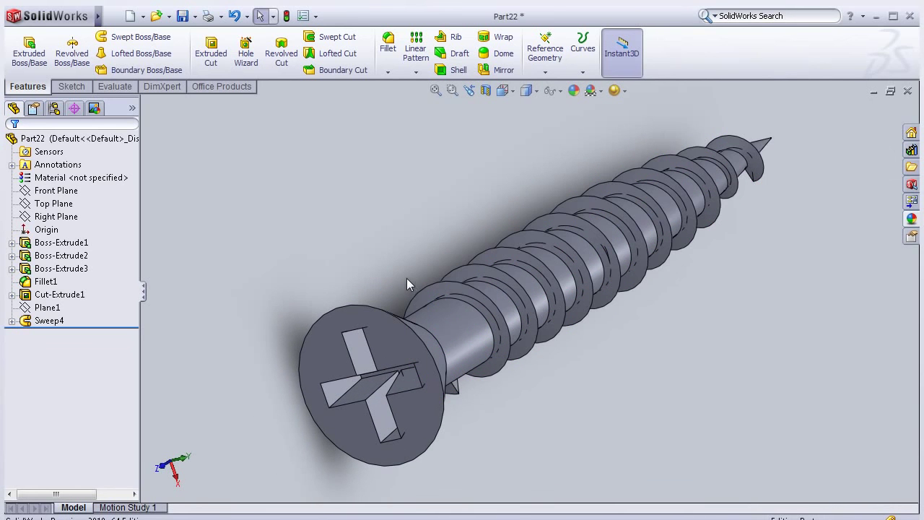